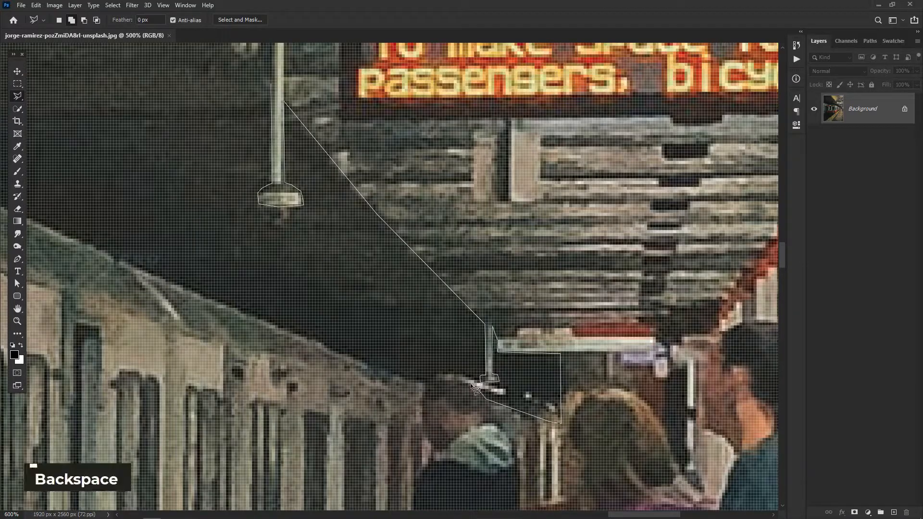
Step: Continue the polygonal lasso outline along the roof edge of the train, from the side carriage onto the curved front
key("space")
mouse_move(206, 306)
left_mouse_down()
mouse_move(434, 376)
mouse_move(452, 278)
mouse_move(709, 389)
left_mouse_up()
scroll(447, 273, "down", 2)
key("space")
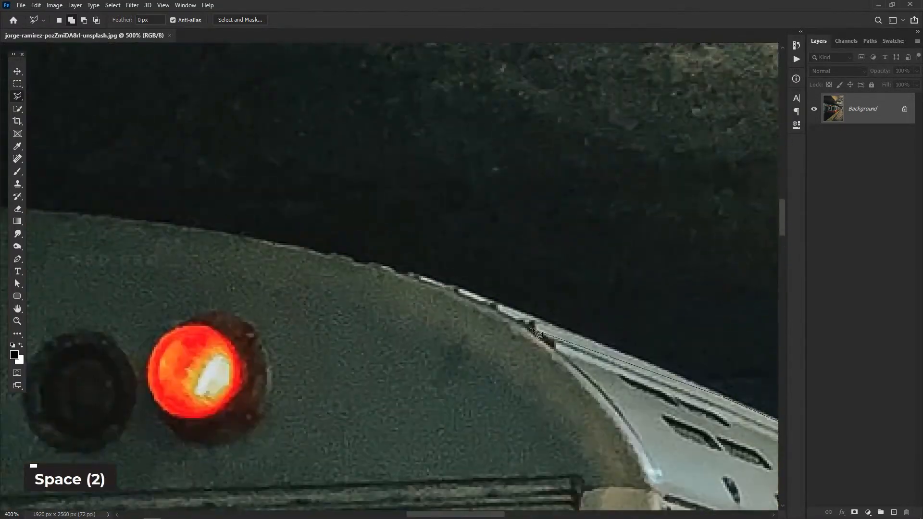
left_click(627, 356)
scroll(626, 355, "up", 2)
key("space")
left_click_drag(481, 298, 682, 365)
left_click(529, 314)
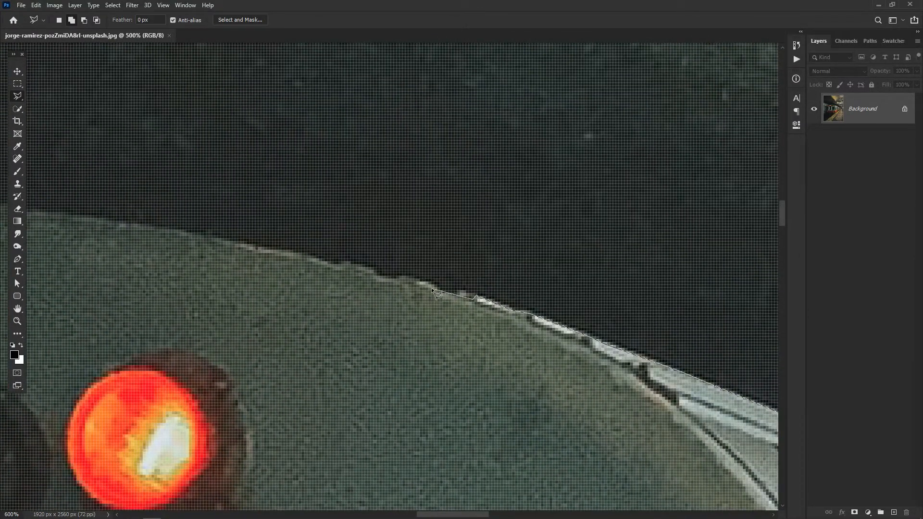
key("BackSpace")
Step: Trace the polygonal lasso outline over the crest of the train's front roof above the ALEWIFE sign
scroll(331, 264, "down", 2)
key("space")
left_click_drag(332, 266, 668, 314)
left_click(290, 264)
key("space")
left_click_drag(289, 265, 710, 265)
left_click(550, 263)
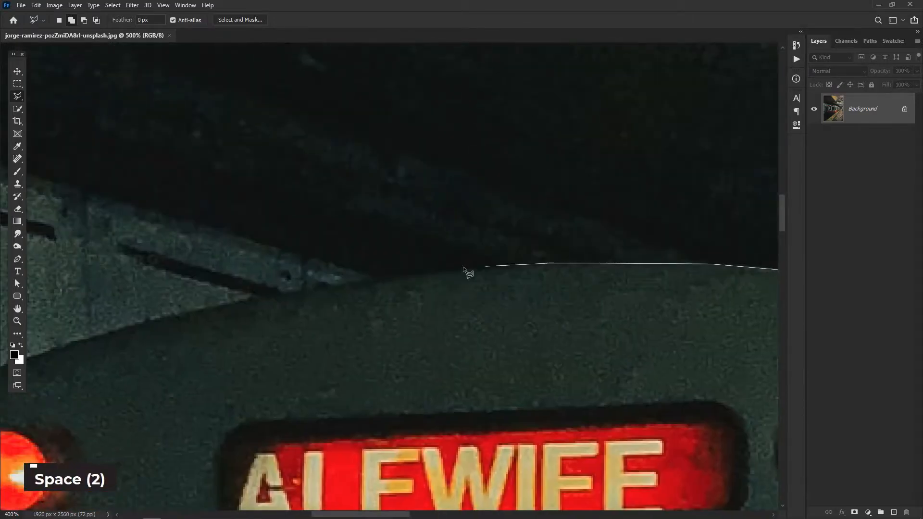
left_click(370, 278)
Step: Continue the lasso outline around the left roof curve and down the left side of the train's front
key("space")
left_click_drag(370, 278, 736, 219)
key("space")
left_click_drag(445, 284, 600, 247)
left_click(397, 317)
key("space")
left_click_drag(332, 360, 667, 184)
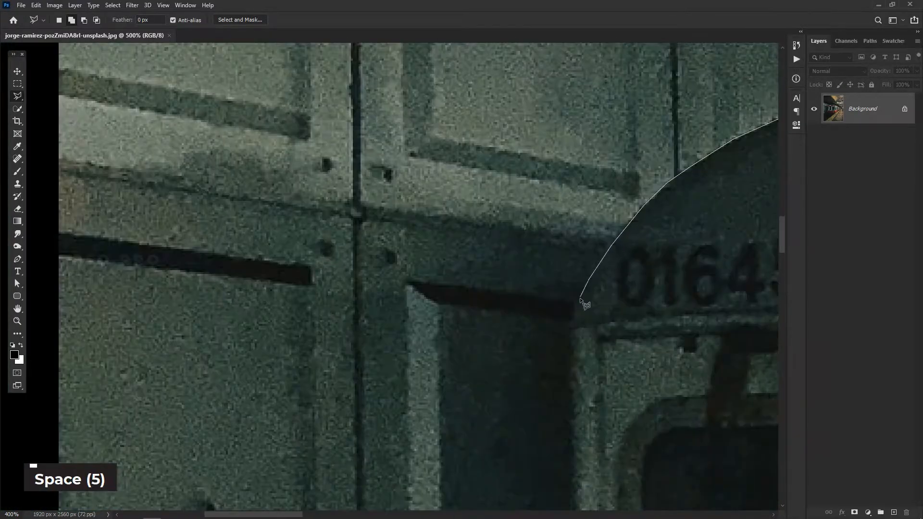
left_click_drag(572, 366, 567, 134)
left_click_drag(574, 401, 582, 106)
left_click_drag(586, 404, 598, 111)
Step: Outline the small bar projecting from the train's left side and complete the lasso selection
left_click(599, 238)
left_click(610, 241)
left_click(608, 331)
left_click(561, 333)
left_click(564, 87)
left_click(553, 86)
scroll(614, 317, "down", 5)
key("ctrl+0")
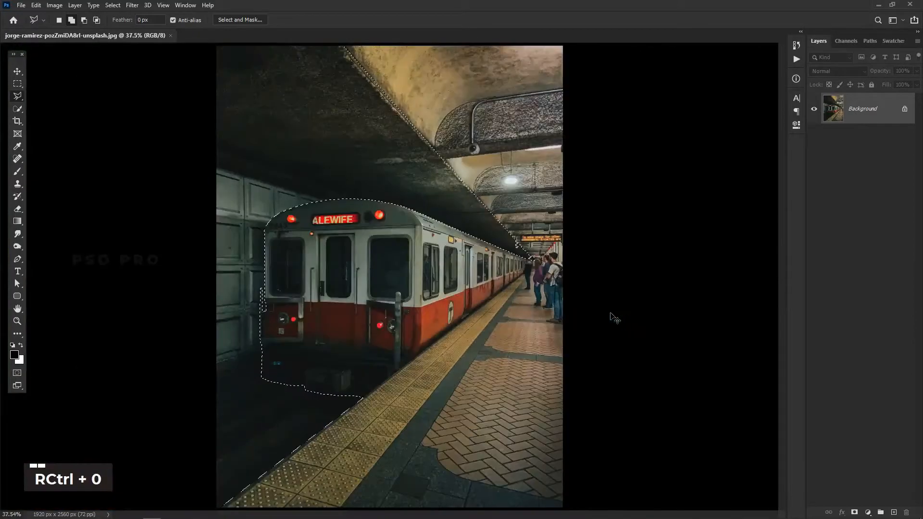
Step: Invert the selection and add a layer mask that hides the dark tunnel ceiling, wall and track
right_click(399, 174)
left_click(411, 198)
left_click(503, 164)
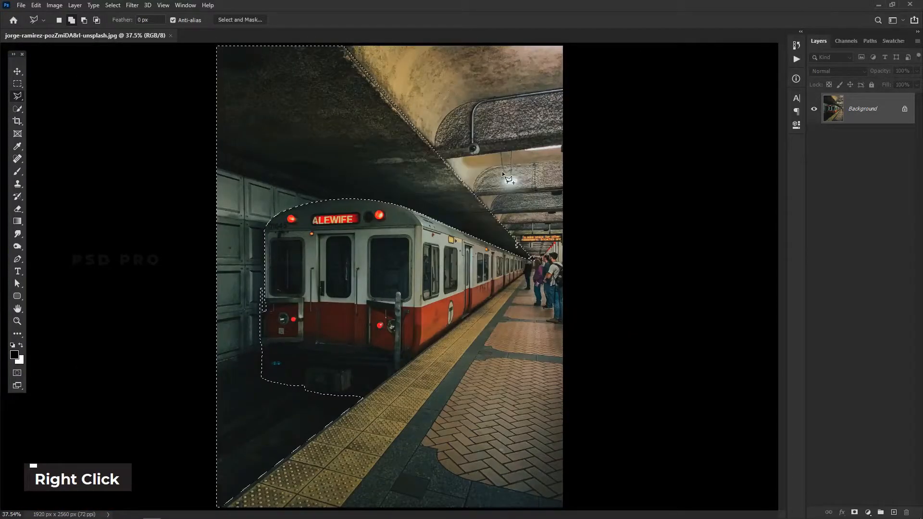
left_click(855, 512)
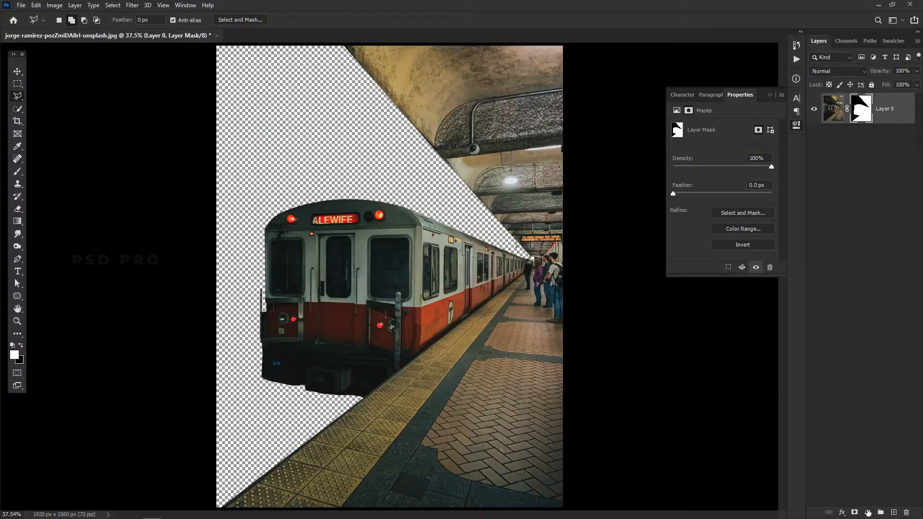
Step: Add a black solid colour fill layer and place it beneath the masked train layer
left_click(867, 512)
left_click(864, 340)
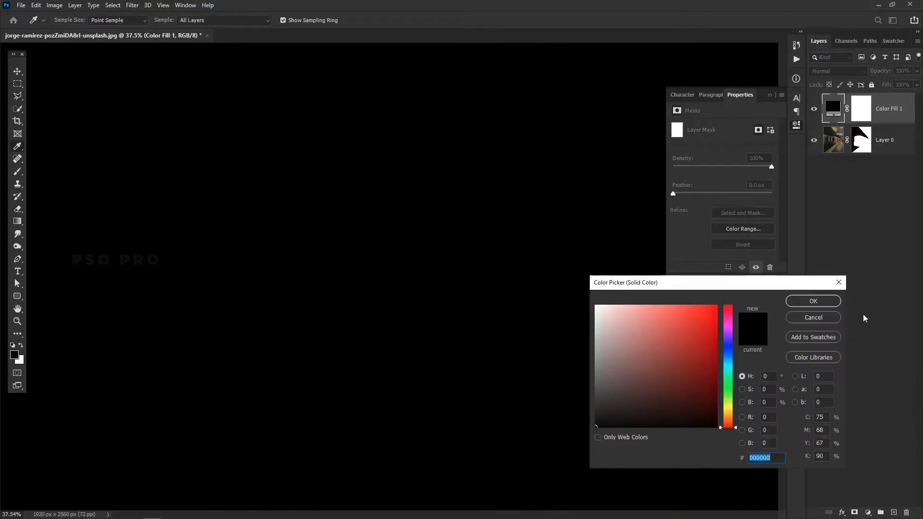
left_click(813, 300)
left_click_drag(889, 110, 886, 158)
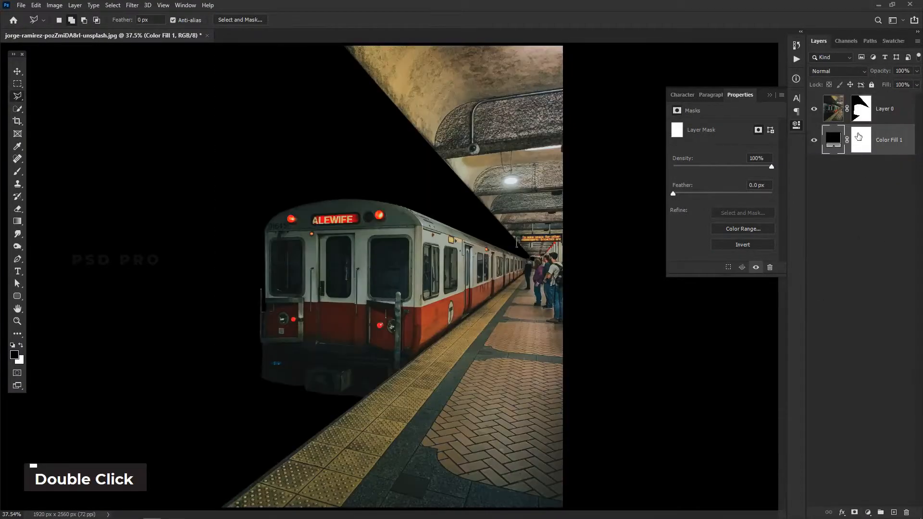
Step: Change the fill layer's colour to #080a09 by sampling the dark area under the train
double_click(835, 140)
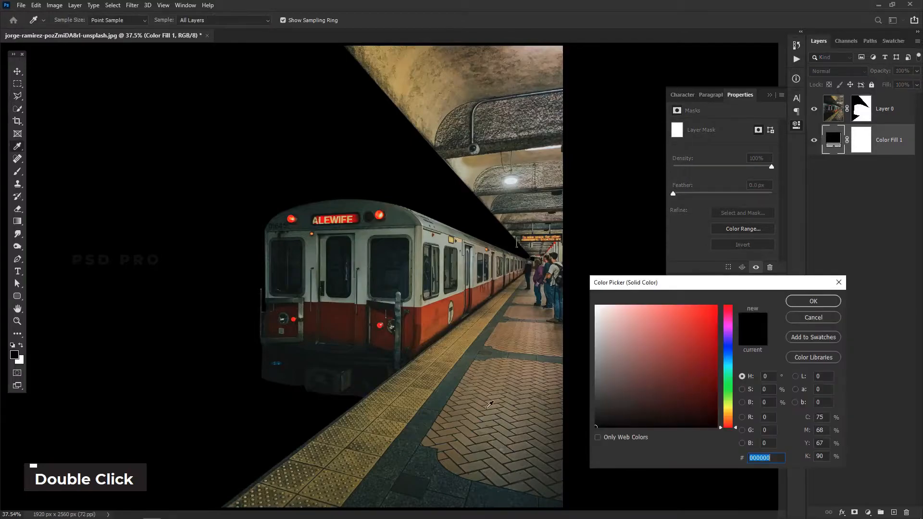
left_click(361, 384)
left_click(358, 388)
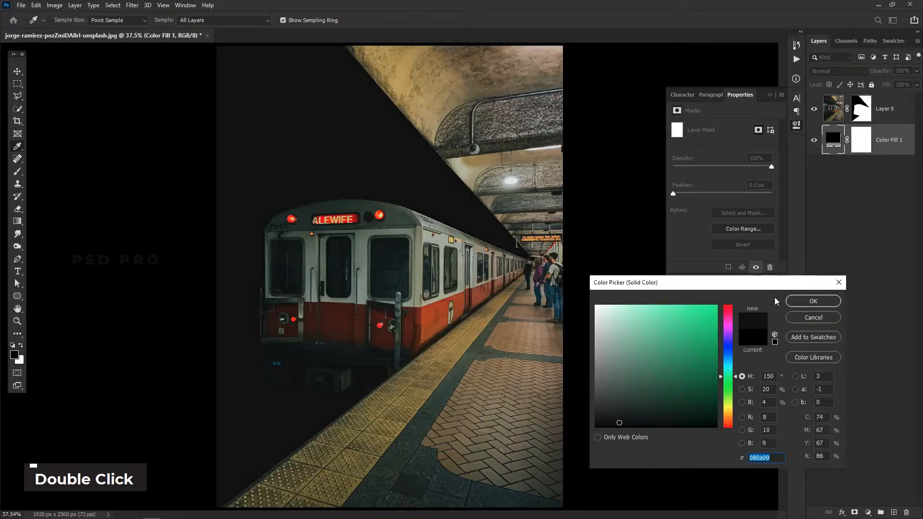
left_click(807, 301)
key("l")
left_click(877, 214)
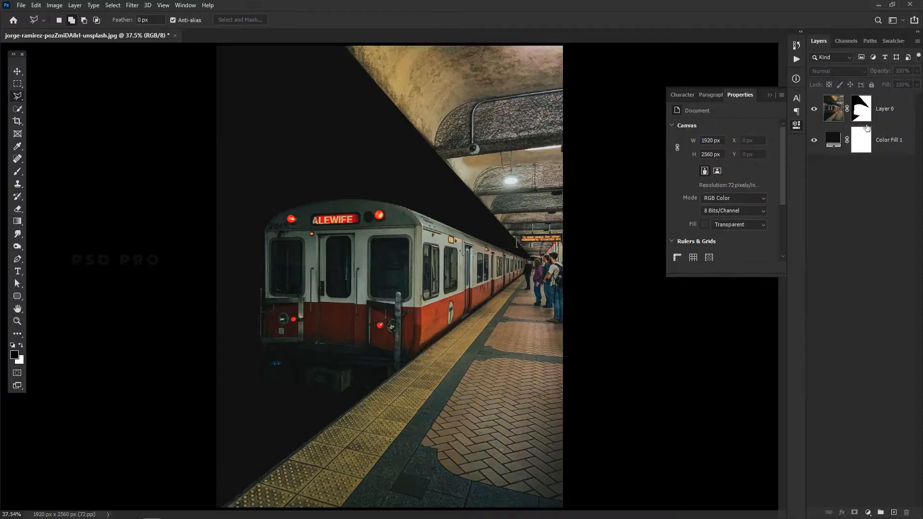
Step: Extend the canvas to the left with the Crop tool, making it 2504 px wide
left_click(20, 73)
key("ctrl+minus")
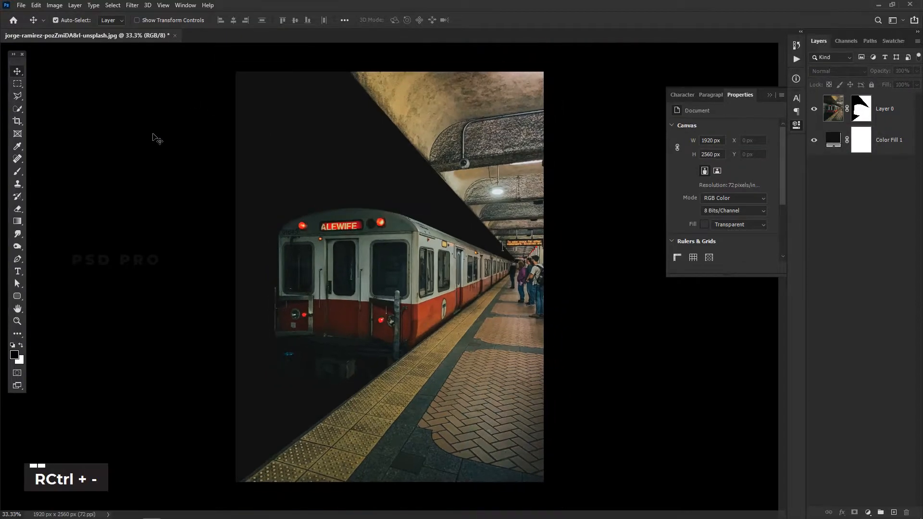
key("ctrl+minus")
left_click(19, 122)
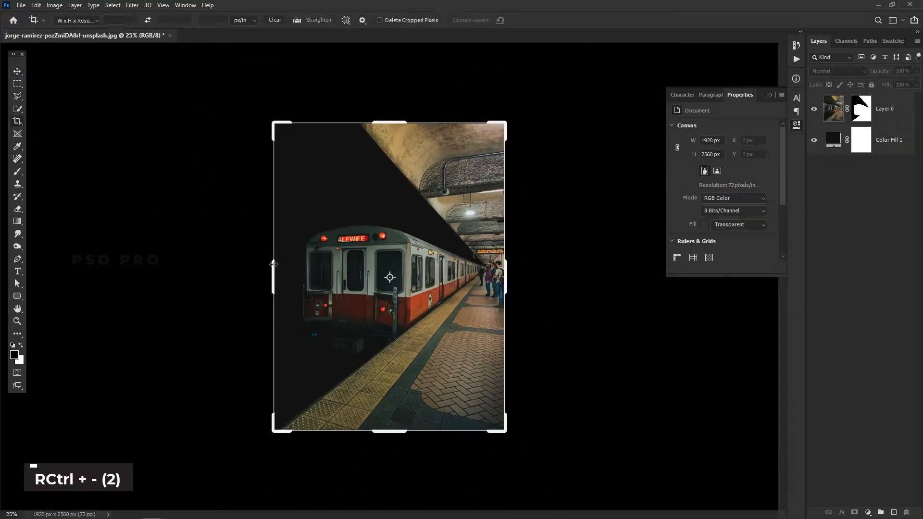
left_click_drag(272, 286, 233, 284)
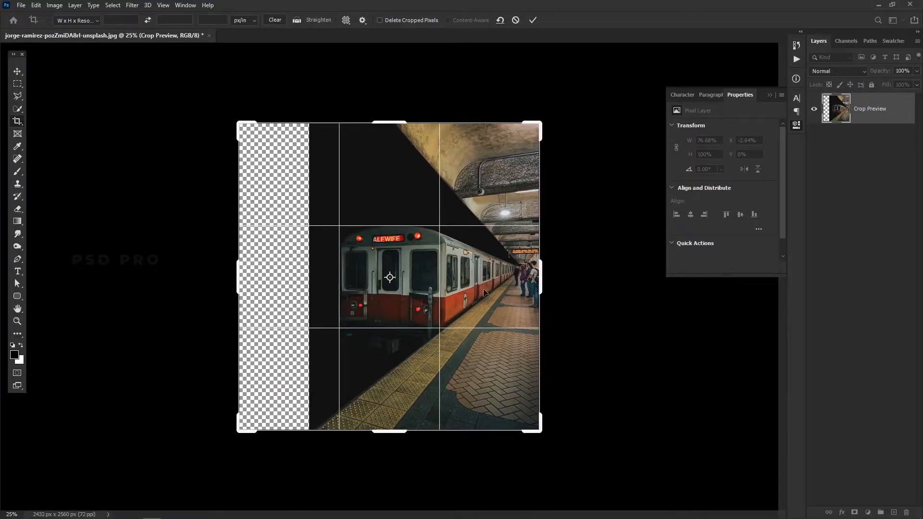
left_click(536, 21)
Step: Rasterize the colour fill layer and delete its layer mask
key("ctrl+minus")
key("ctrl+minus")
key("ctrl+equal")
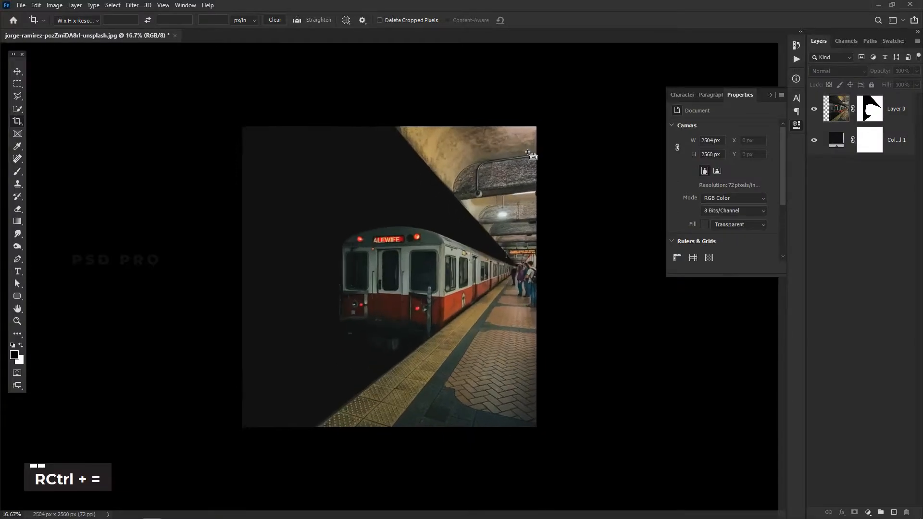
key("ctrl+equal")
left_click(873, 148)
right_click(874, 148)
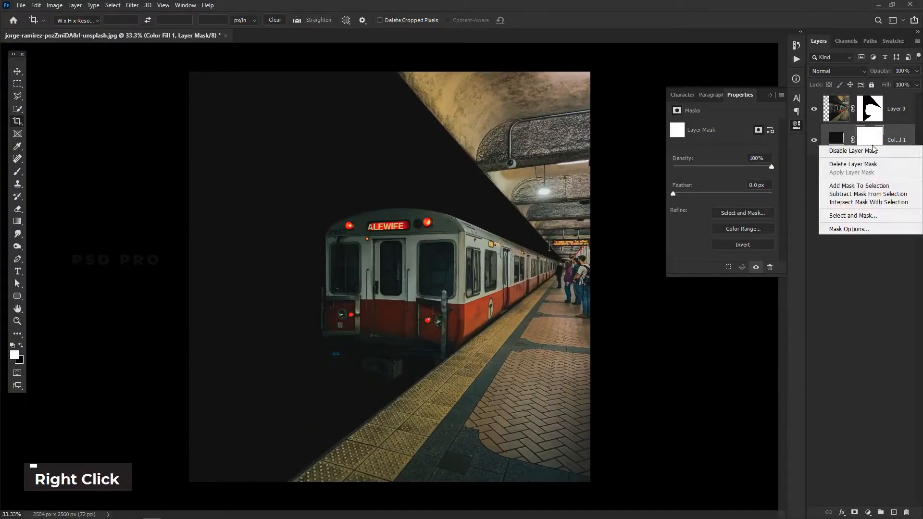
right_click(896, 140)
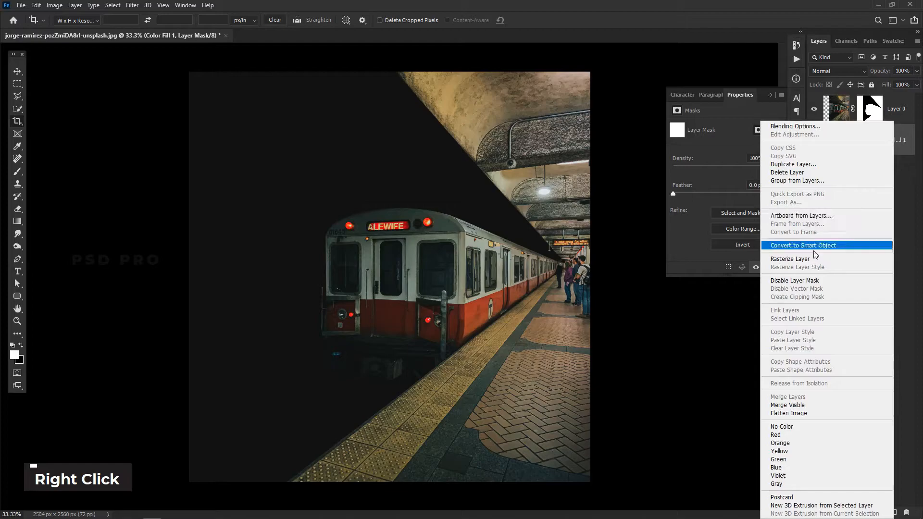
left_click(815, 247)
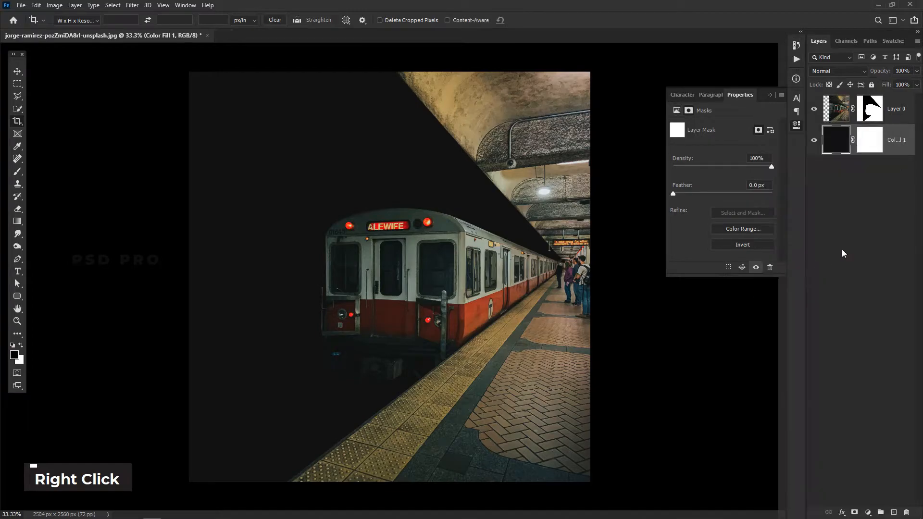
right_click(867, 140)
left_click(862, 160)
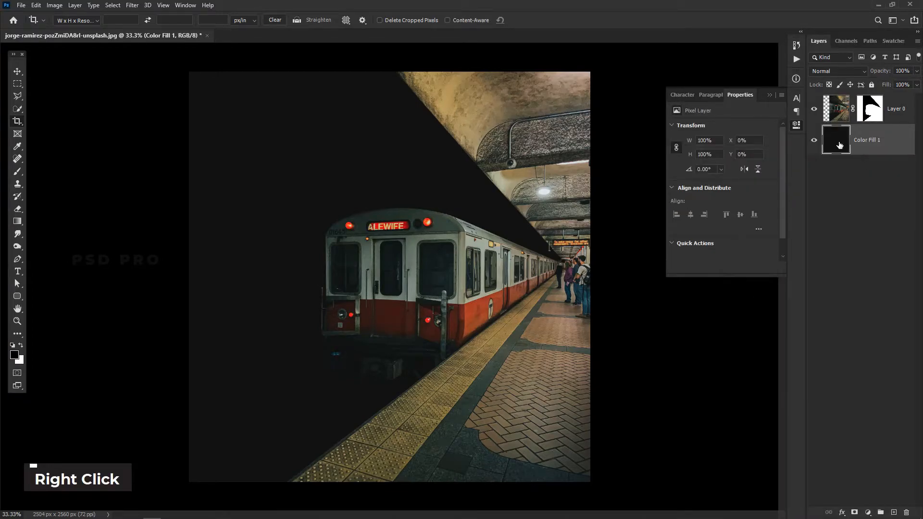
Step: Rename the rasterized fill layer as BG
double_click(869, 140)
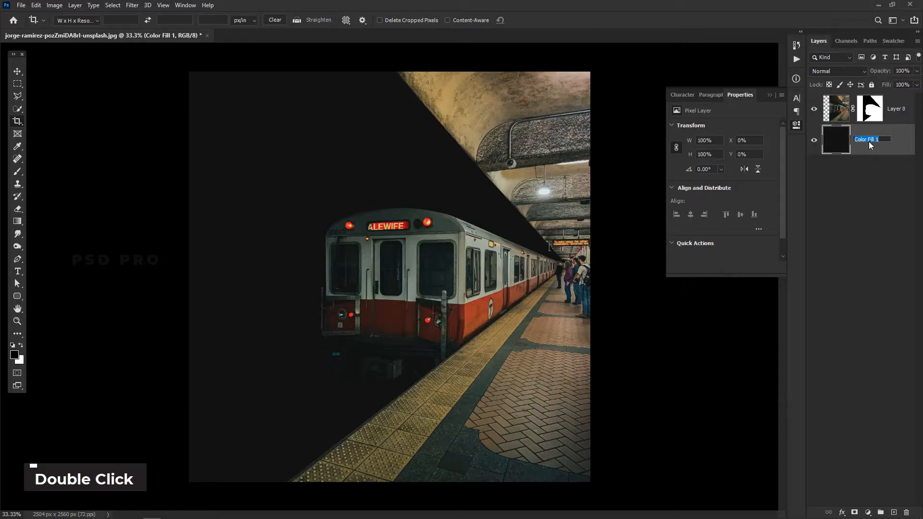
type("BG")
key("Return")
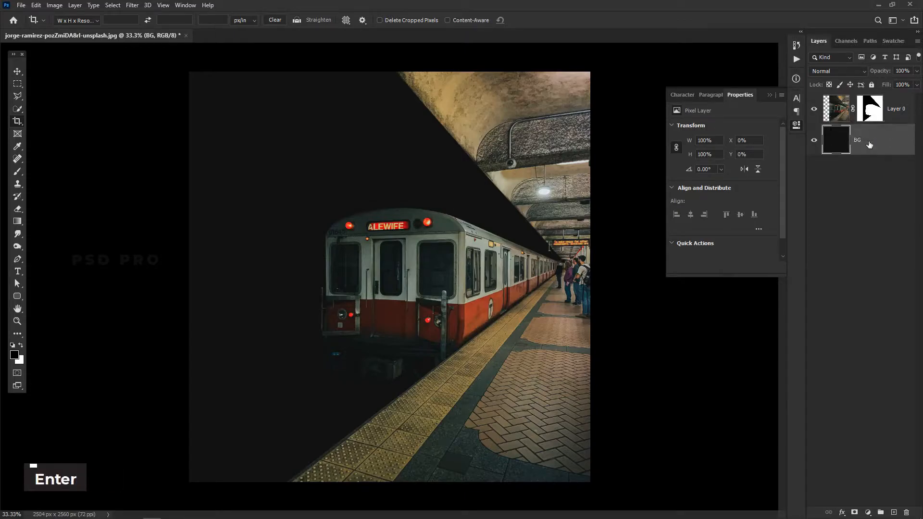
Step: Apply Add Noise to the BG layer with amount 2.49%, Gaussian distribution and Monochromatic
key("ctrl+=")
key("ctrl+=")
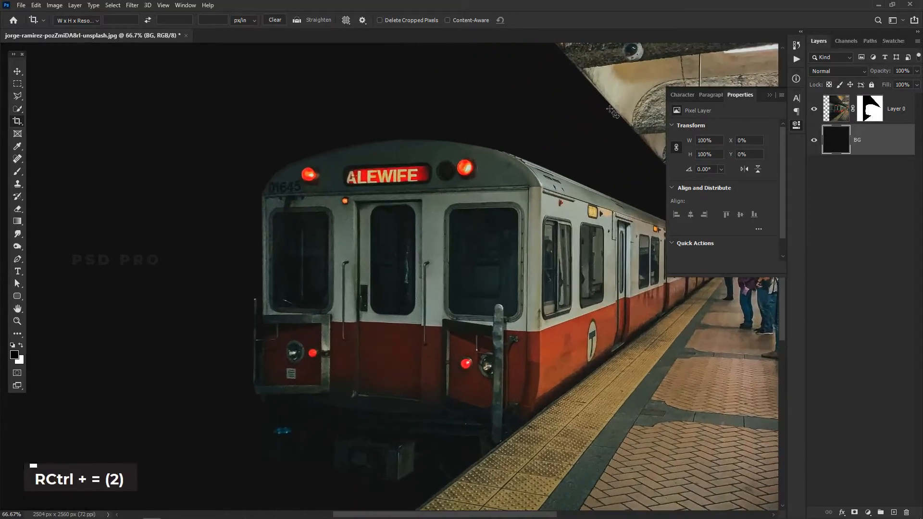
left_click_drag(495, 134, 454, 231)
key("ctrl+=")
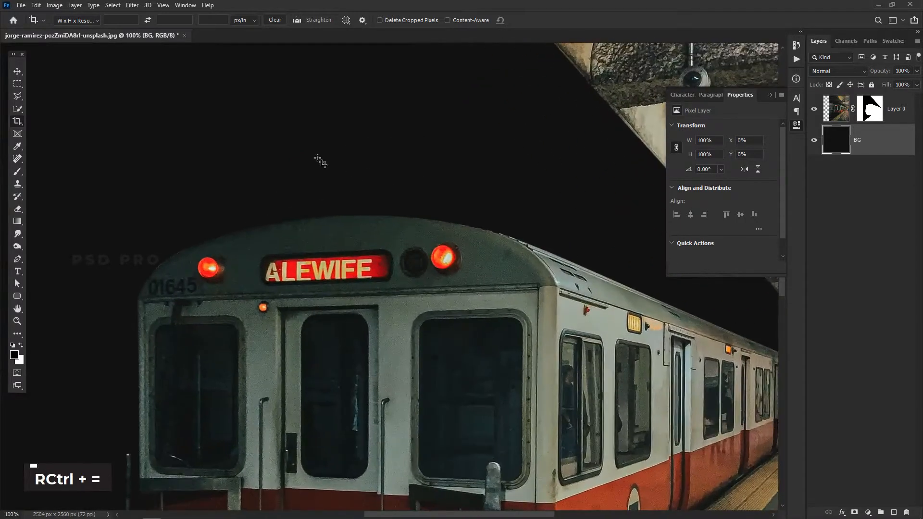
left_click(132, 5)
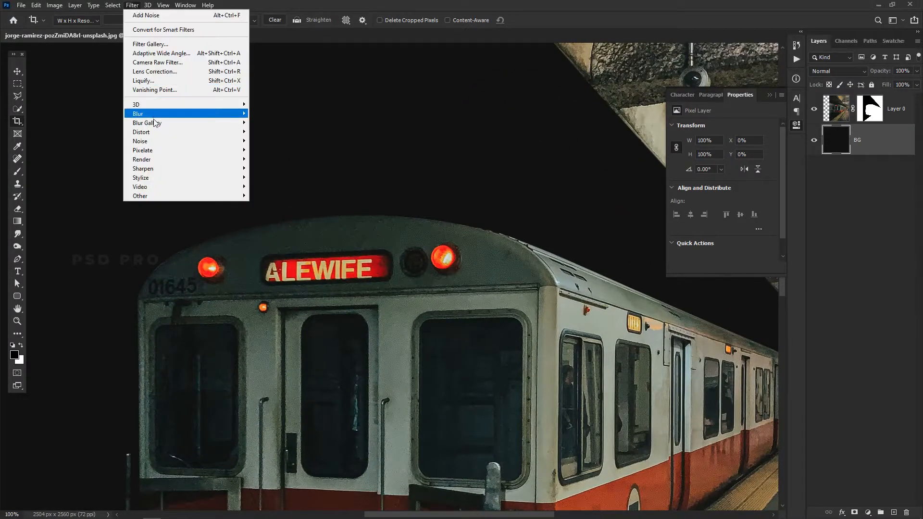
mouse_move(174, 144)
left_click(271, 141)
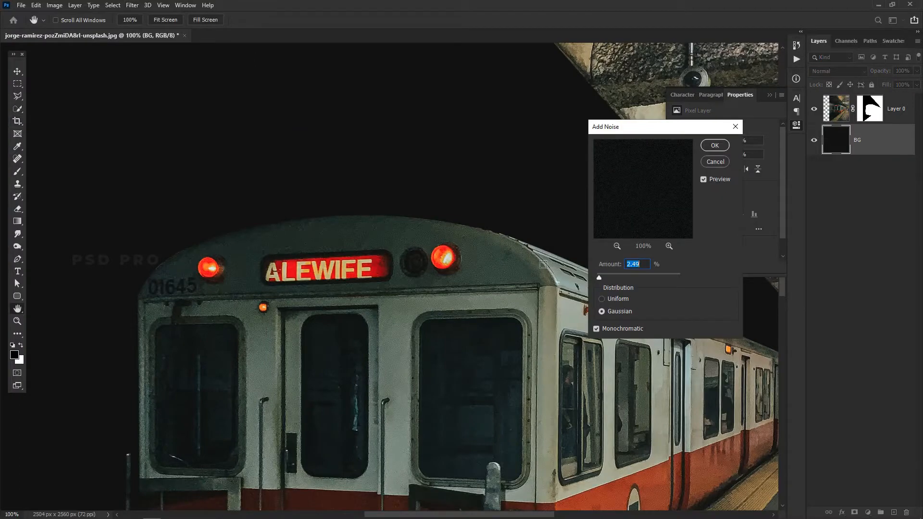
left_click(716, 146)
key("c")
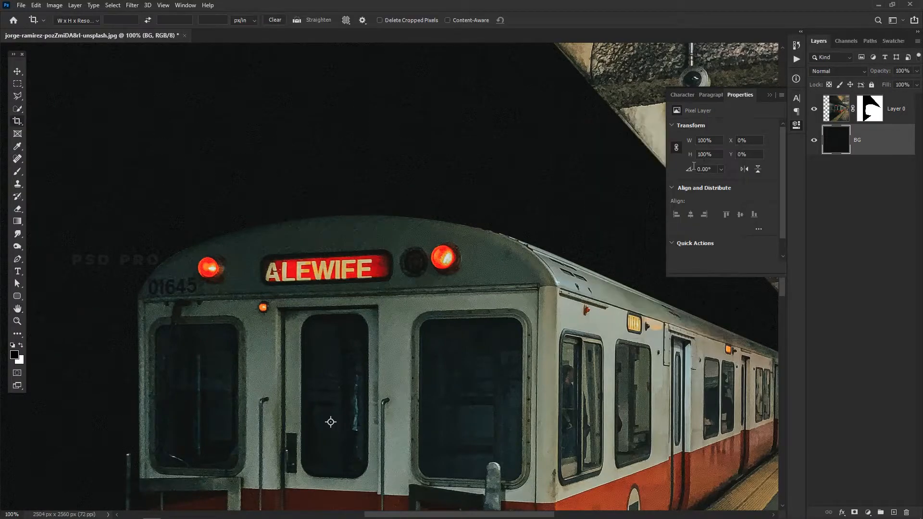
Step: Place planet-2638122_1280.jpg from the Demo folder into the composition above the BG layer
left_click(17, 71)
key("ctrl+0")
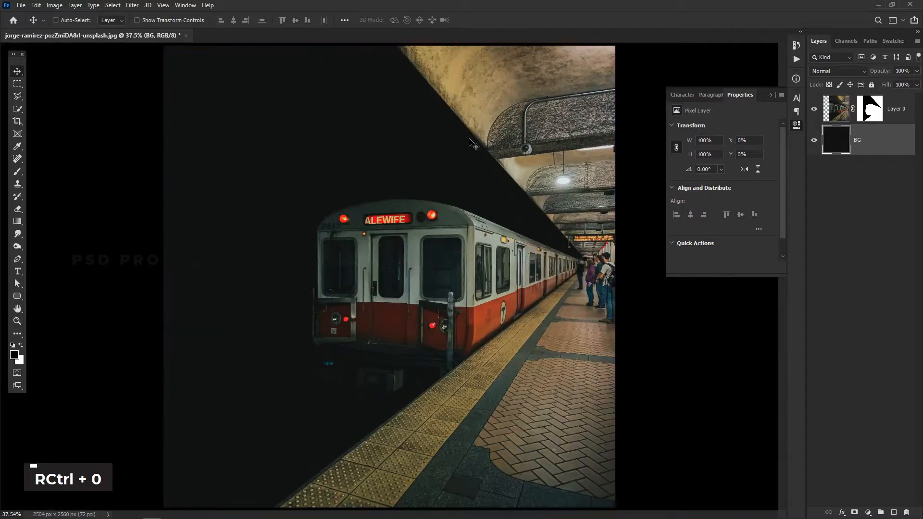
key("alt+Tab")
key("alt+Tab")
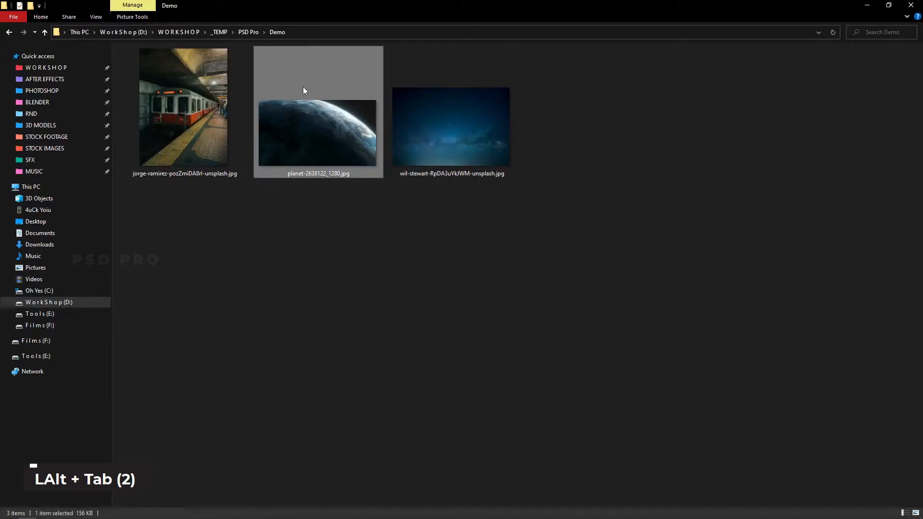
left_click_drag(305, 90, 386, 305)
key("alt+Tab")
key("alt+Tab")
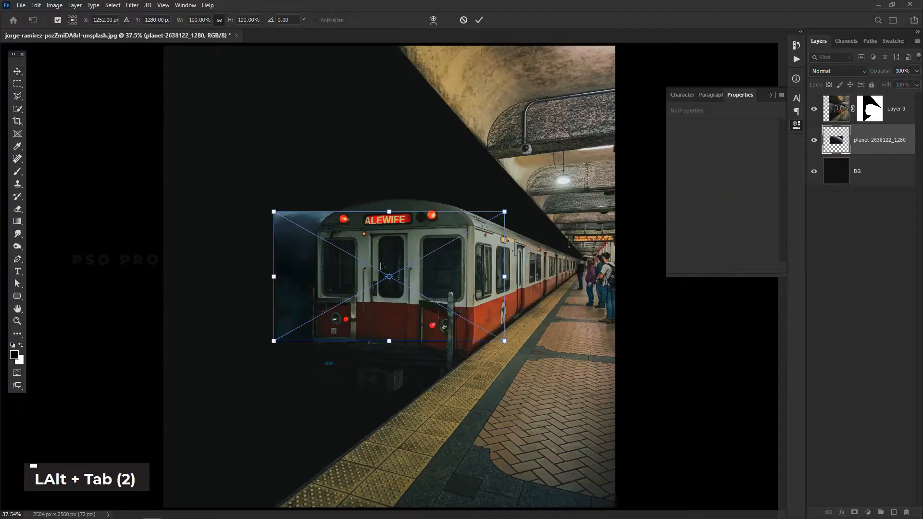
Step: Scale the planet image to 265.17% and position it behind the train in the upper left of the canvas
left_click_drag(504, 211, 655, 127)
left_click_drag(447, 274, 243, 198)
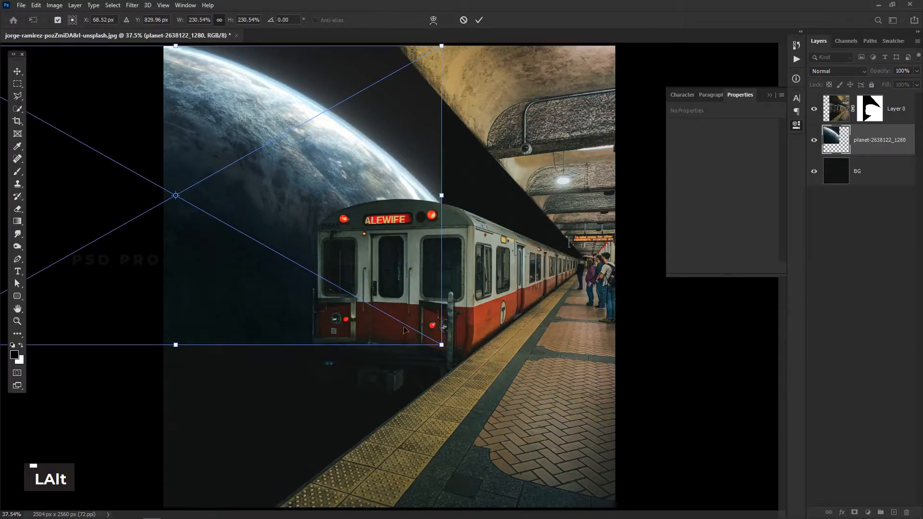
left_click(451, 347, "alt")
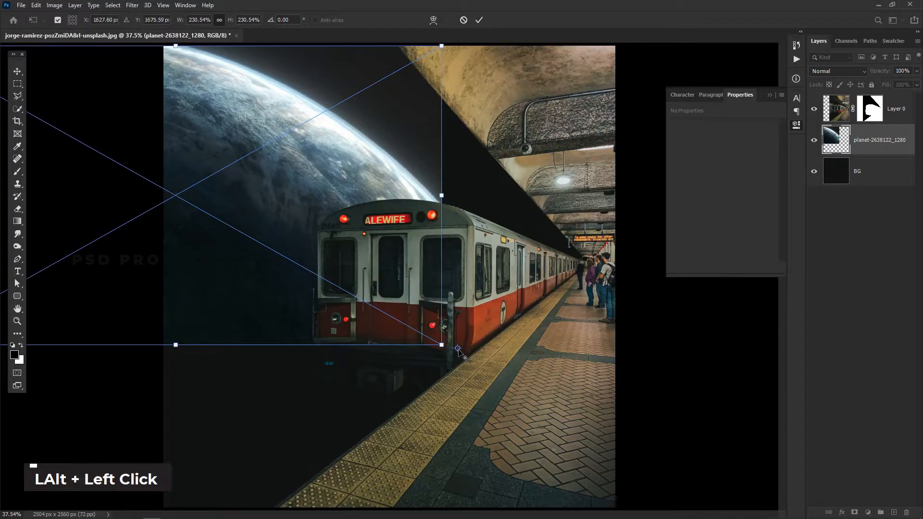
left_click_drag(452, 347, 176, 196)
left_click_drag(441, 344, 481, 368)
left_click_drag(407, 271, 400, 288)
key("ctrl+minus")
key("ctrl+minus")
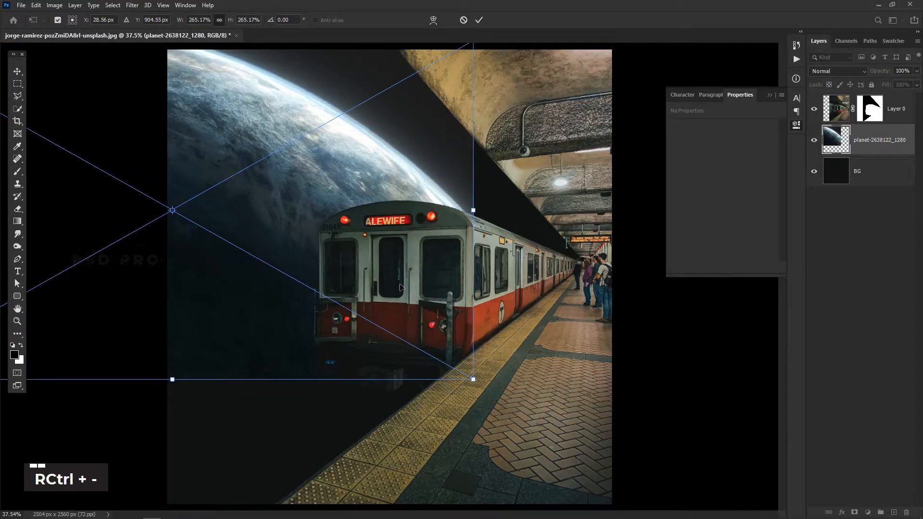
key("Return")
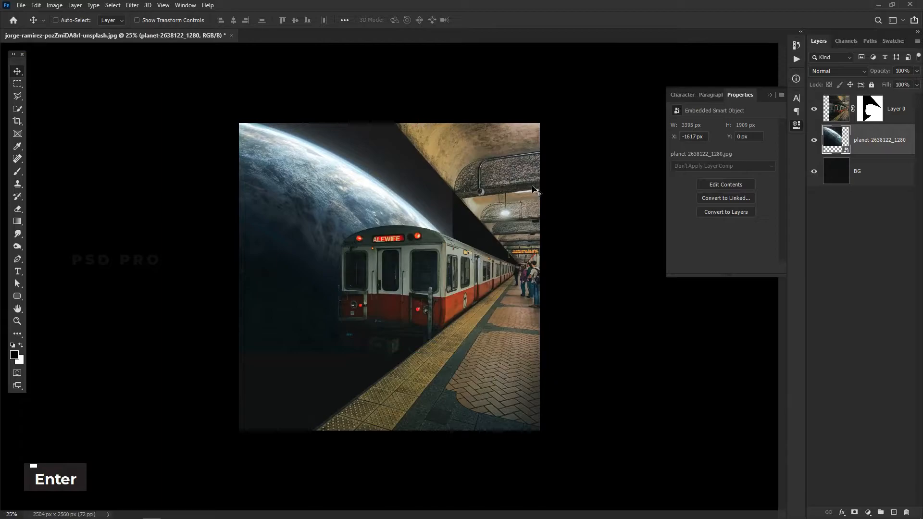
key("ctrl+equal")
key("ctrl+equal")
left_click_drag(405, 344, 452, 217)
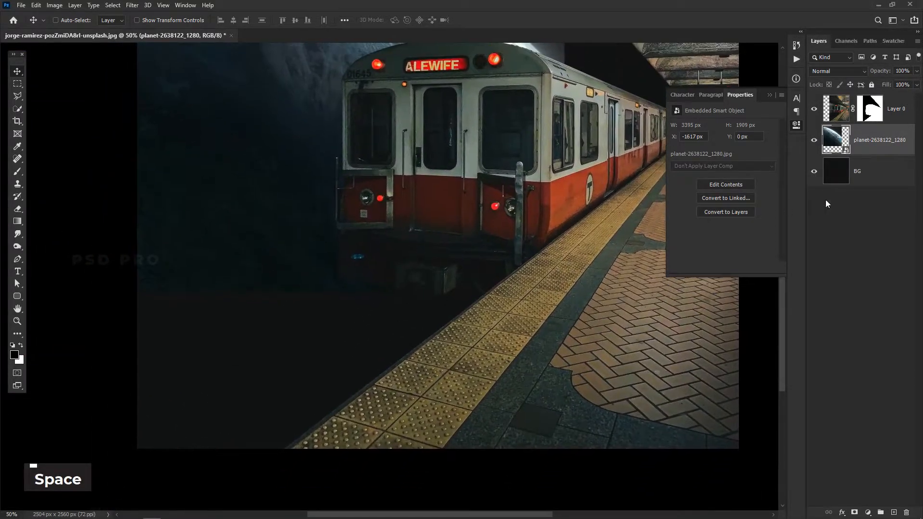
Step: Rasterize the planet-2638122_1280 layer and add a new empty layer above it
right_click(889, 143)
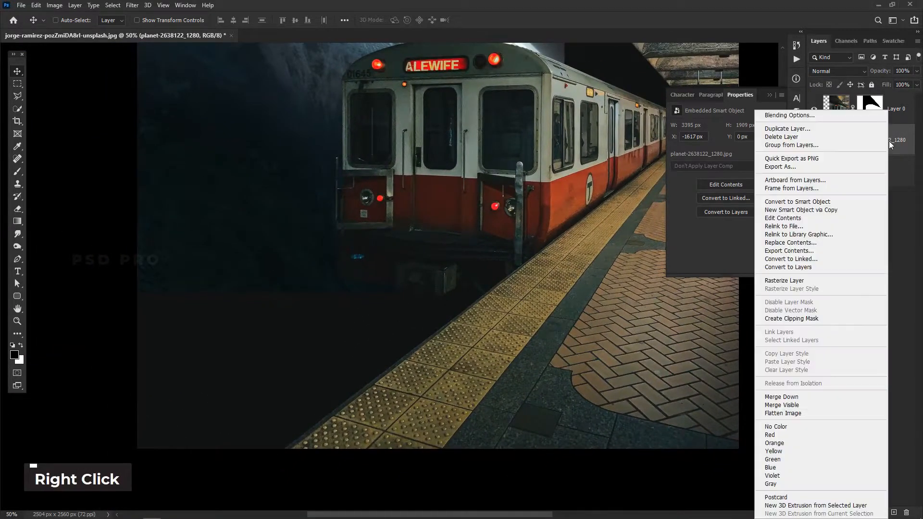
left_click(821, 281)
left_click(894, 513)
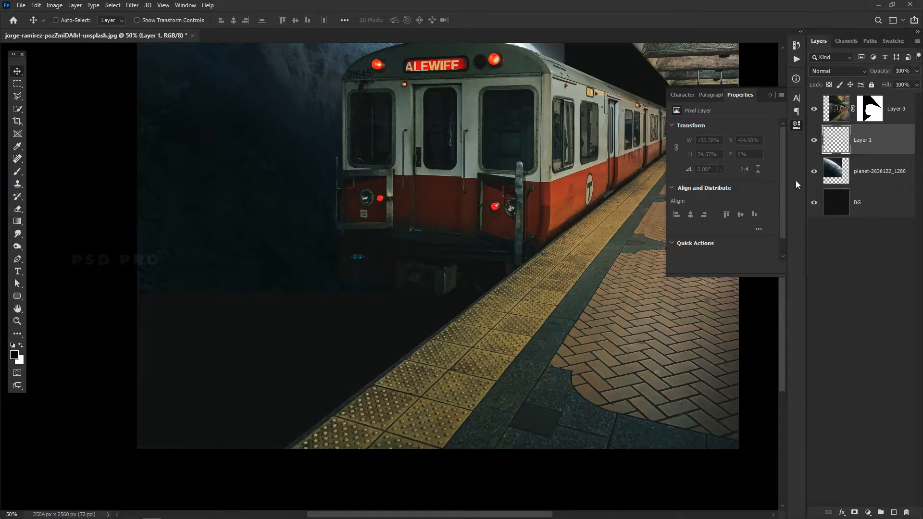
Step: With the Clone Stamp sampling Current & Below, clone the dark planet surface over the image's hard lower edge and the empty area beneath
left_click(18, 185)
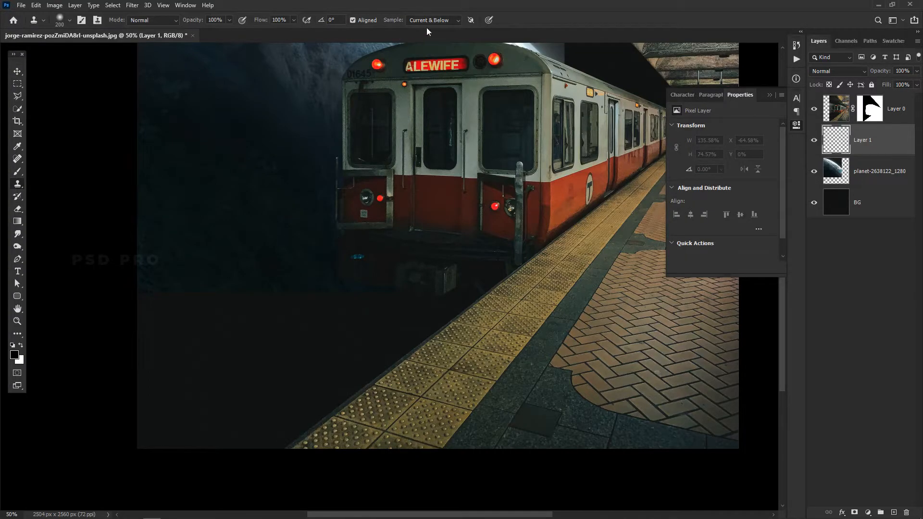
left_click(441, 20)
left_click(440, 21)
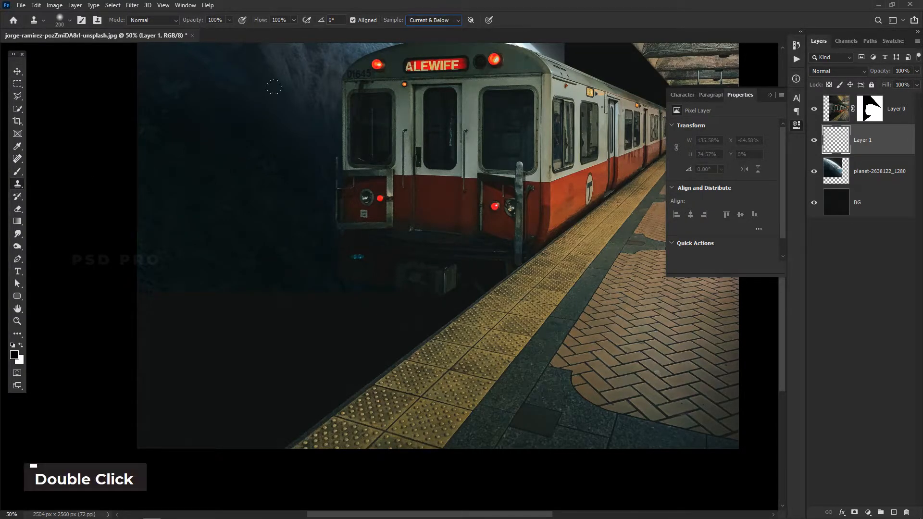
left_click(173, 220, "alt")
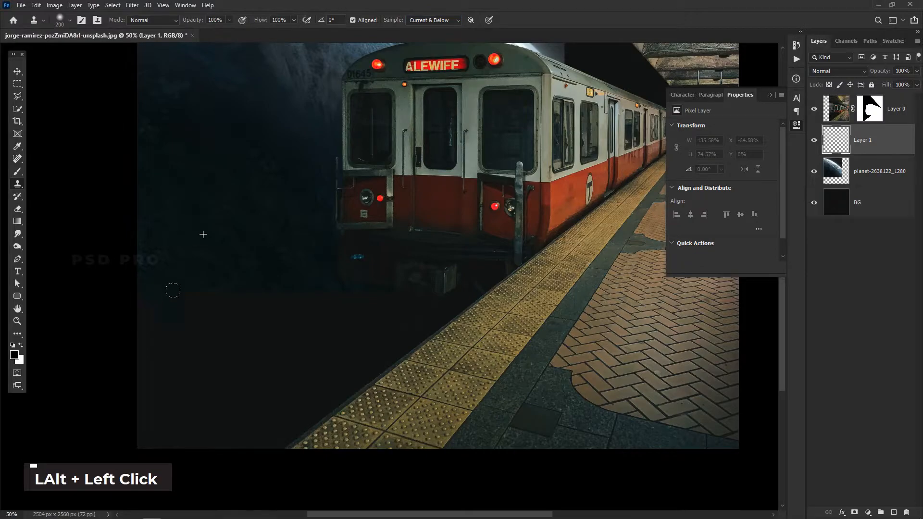
left_click(214, 221, "alt")
mouse_move(173, 290)
left_mouse_down()
mouse_move(195, 322)
mouse_move(201, 272)
mouse_move(187, 301)
left_mouse_up()
left_click(194, 223, "alt")
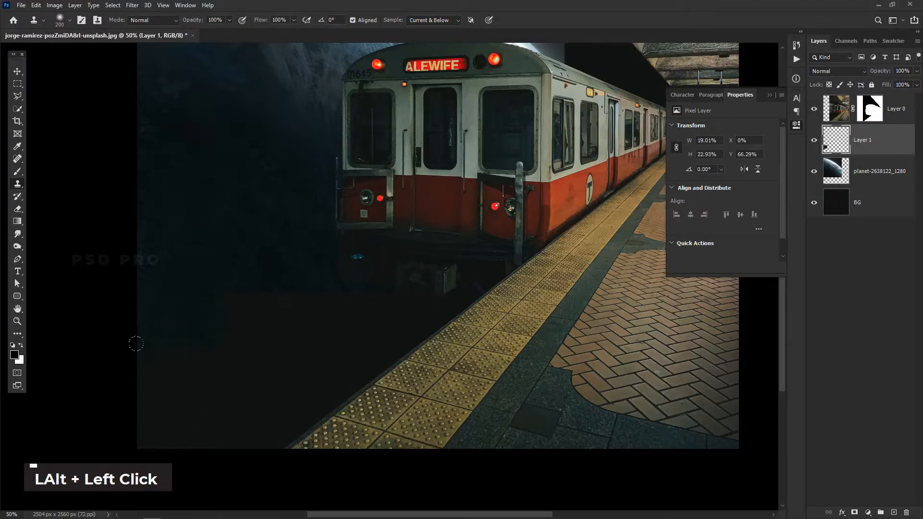
left_click_drag(174, 333, 202, 327)
left_click(238, 247, "alt")
mouse_move(249, 301)
left_mouse_down()
mouse_move(287, 284)
mouse_move(337, 284)
left_mouse_up()
left_click(263, 219, "alt")
left_click(317, 260, "alt")
left_click_drag(400, 298, 430, 305)
Step: Fill the remaining gaps below the planet image by cloning dark planet texture with a larger Clone Stamp brush
left_click(281, 401, "alt")
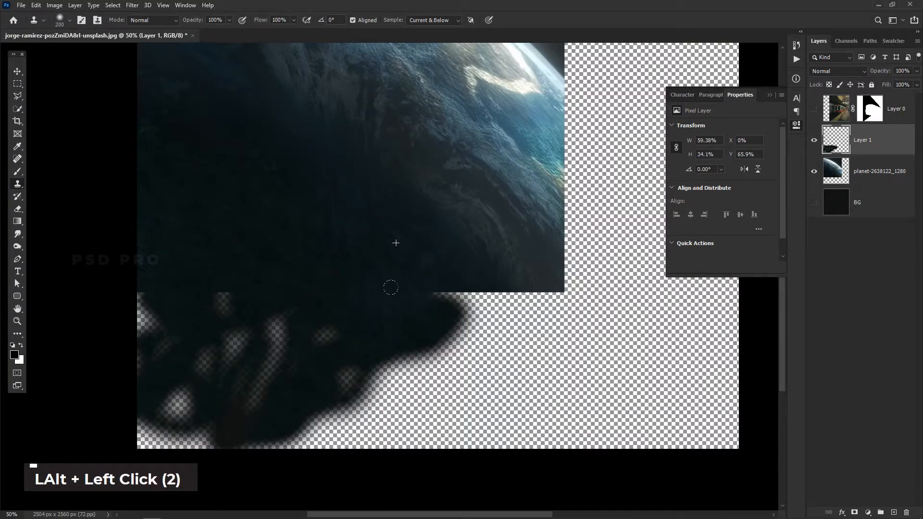
key("bracketright")
key("bracketright")
key("bracketright")
key("bracketright")
left_click(168, 360, "alt")
mouse_move(170, 334)
left_mouse_down()
mouse_move(348, 319)
mouse_move(383, 291)
mouse_move(362, 268)
left_mouse_up()
Step: Make Layer 0 and the BG layer visible again
key("ctrl+0")
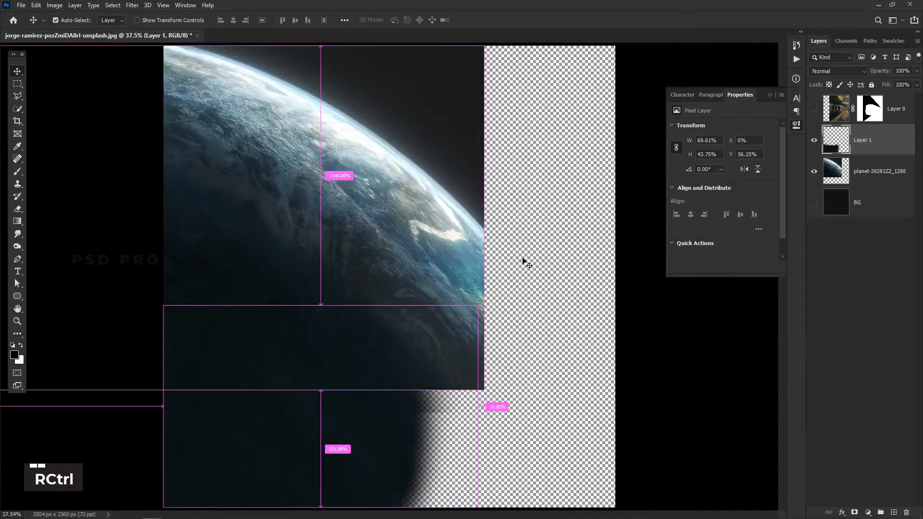
left_click(814, 110)
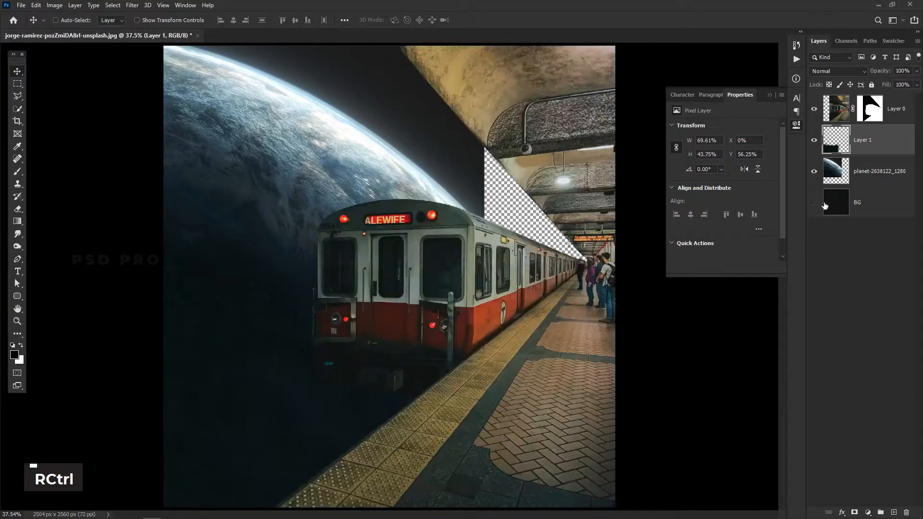
left_click(812, 204)
left_click(821, 296)
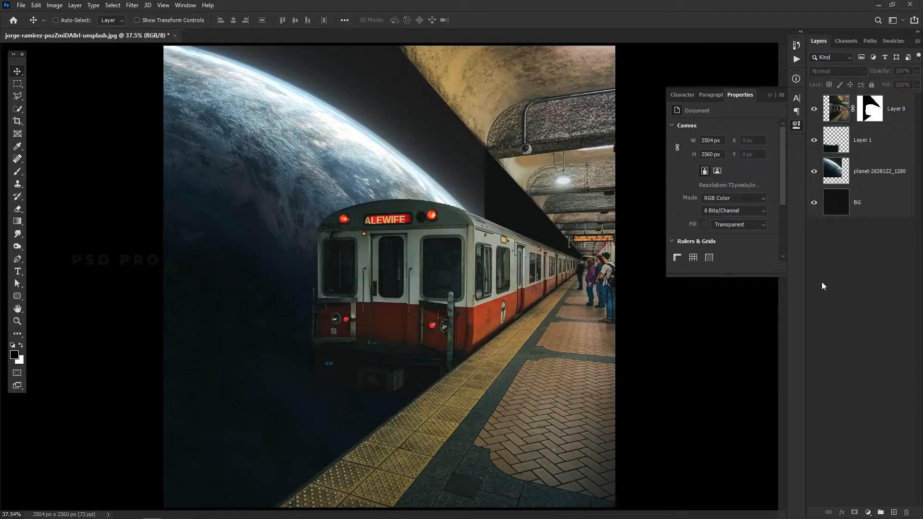
Step: Merge the planet layer with the cloned extension on Layer 1
left_click(882, 181)
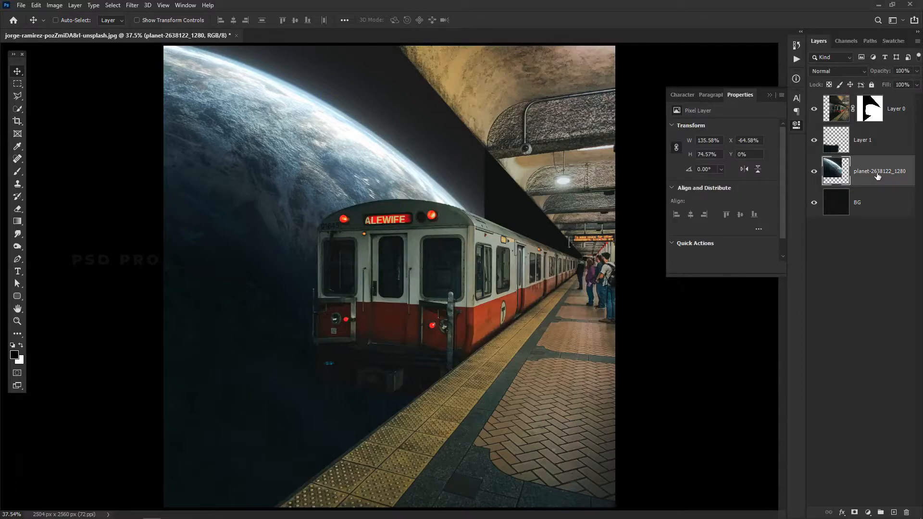
left_click(877, 146, "shift")
key("ctrl+e")
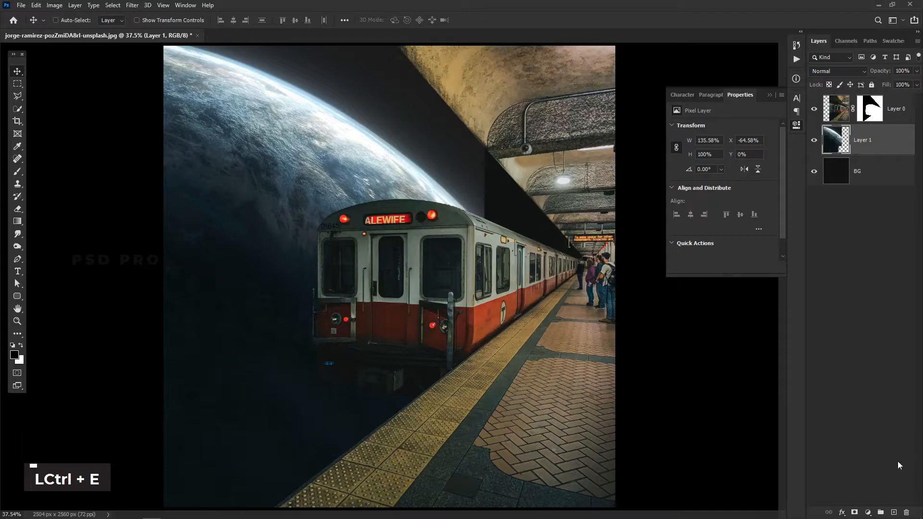
Step: Add a new layer above Layer 1 and reduce the Clone Stamp brush to 150 px
left_click(894, 513)
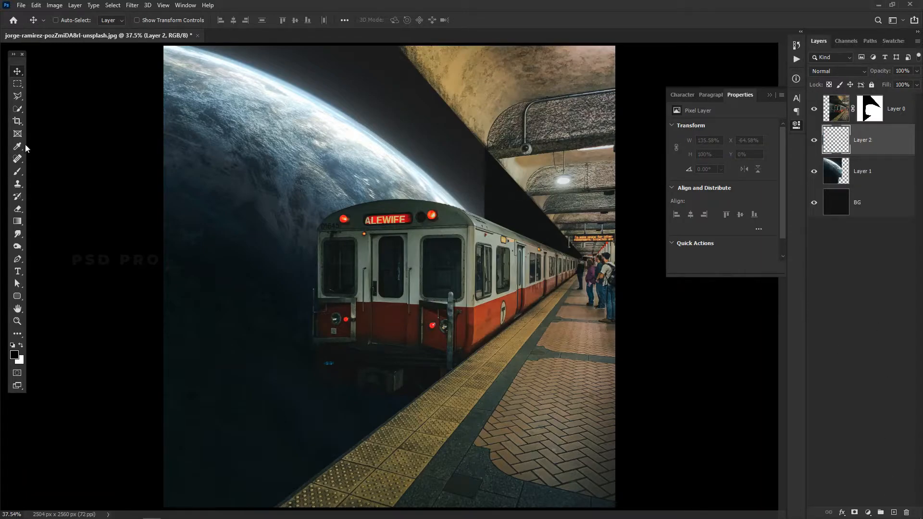
left_click(17, 183)
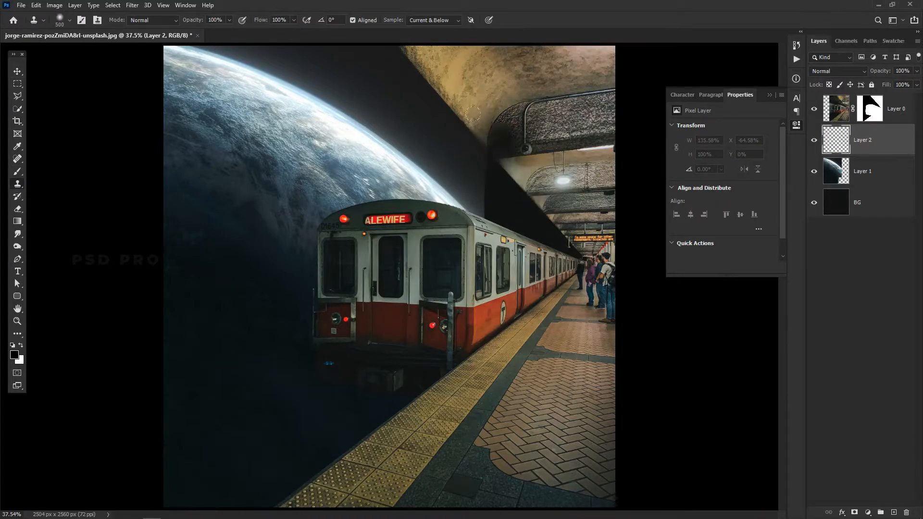
key("bracketleft")
key("bracketleft")
key("bracketleft")
key("bracketleft")
key("bracketleft")
key("bracketleft")
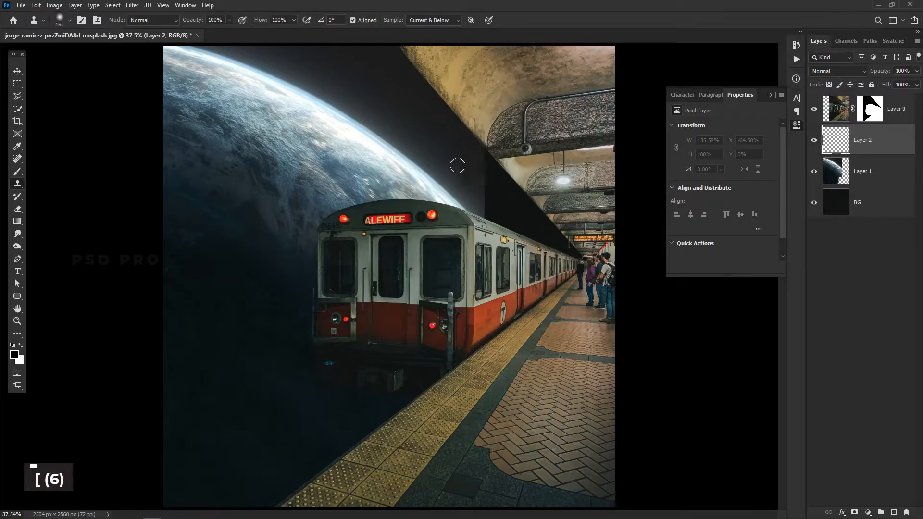
Step: Clone the dark sky glow across the planet image's hard vertical edge above the train roof
key("ctrl+equal")
key("ctrl+equal")
left_click_drag(509, 98, 348, 223)
key("ctrl+equal")
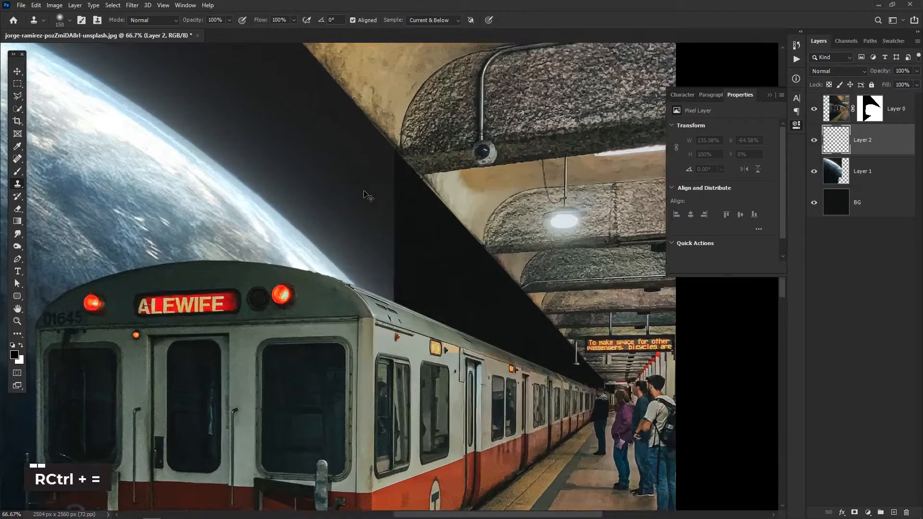
left_click_drag(398, 241, 364, 231)
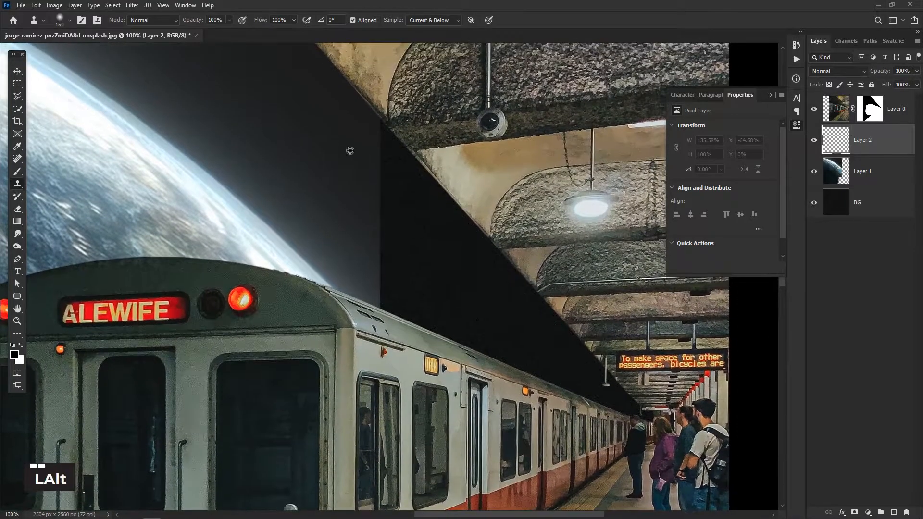
left_click(338, 128, "alt")
left_click_drag(388, 155, 390, 146)
mouse_move(392, 144)
left_mouse_down()
mouse_move(398, 267)
mouse_move(346, 247)
mouse_move(446, 315)
left_mouse_up()
left_click(344, 155, "alt")
left_click(365, 221, "alt")
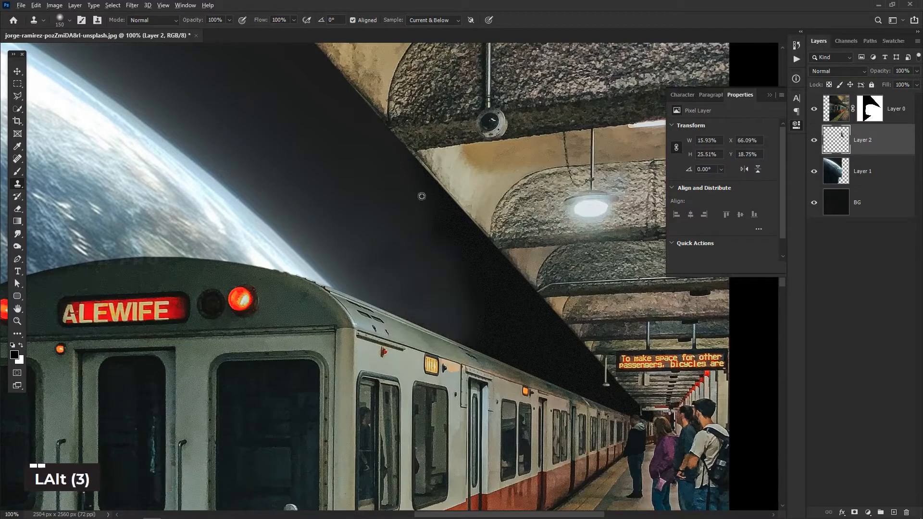
Step: Extend the cloned sky glow along the gap between the train roof and the ceiling toward the train's far end
left_click(423, 196, "alt")
mouse_move(466, 276)
left_mouse_down()
mouse_move(469, 332)
mouse_move(553, 366)
left_mouse_up()
left_click(440, 232, "alt")
left_click(467, 262, "alt")
Step: Add a layer mask to Layer 2 and paint it black with an enlarged soft brush over the far end of the sky gap
left_click(18, 172)
left_click(854, 513)
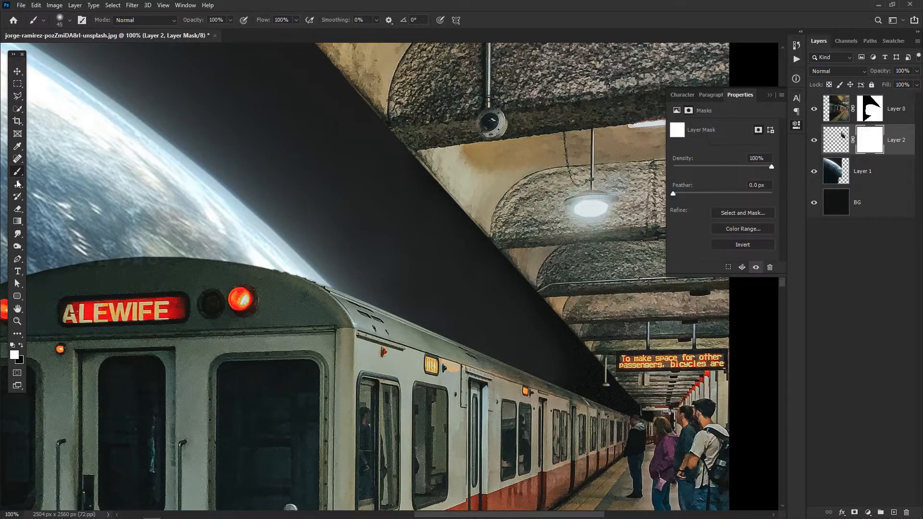
left_click(20, 345)
key("bracketright")
key("bracketright")
key("bracketright")
key("bracketright")
key("bracketright")
key("bracketright")
left_click_drag(509, 206, 563, 313)
left_click(18, 71)
key("ctrl+minus")
key("ctrl+0")
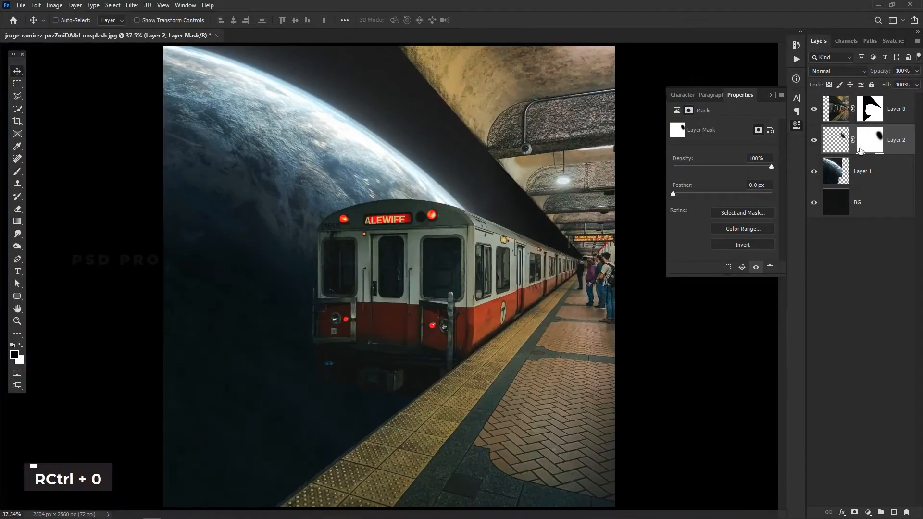
Step: Toggle Layer 2 and its mask off and on to compare the cloned sky
double_click(814, 141)
left_click(870, 141, "shift")
left_click(870, 140, "shift")
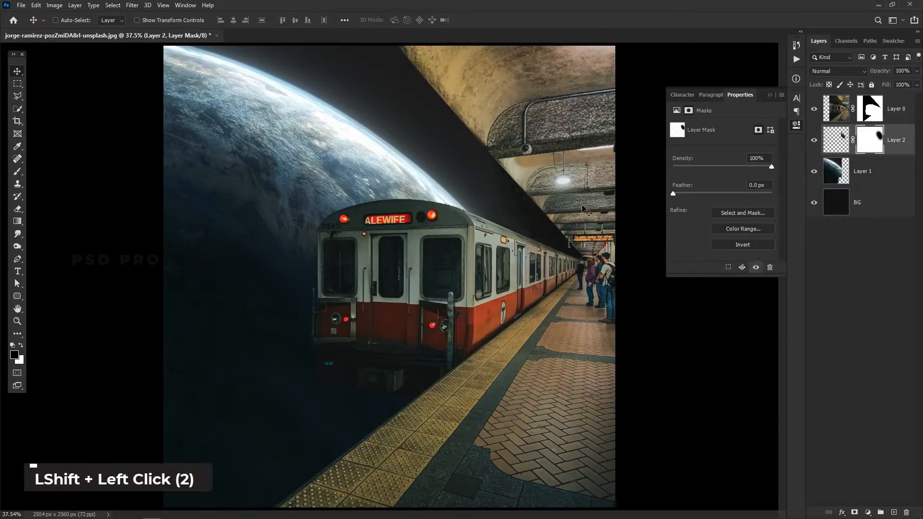
Step: Refill Layer 2's mask and repaint black over the far end of the train
key("x")
key("alt+BackSpace")
left_click(17, 171)
key("x")
double_click(569, 227)
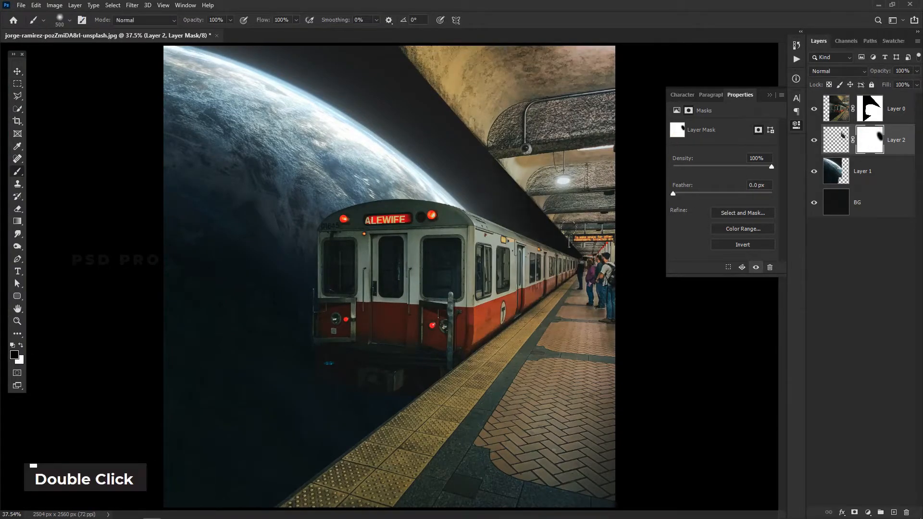
Step: Retouch Layer 2's pixels in the dark sky gap above the train with the Clone Stamp
left_click(837, 140)
key("s")
left_click(492, 188, "alt")
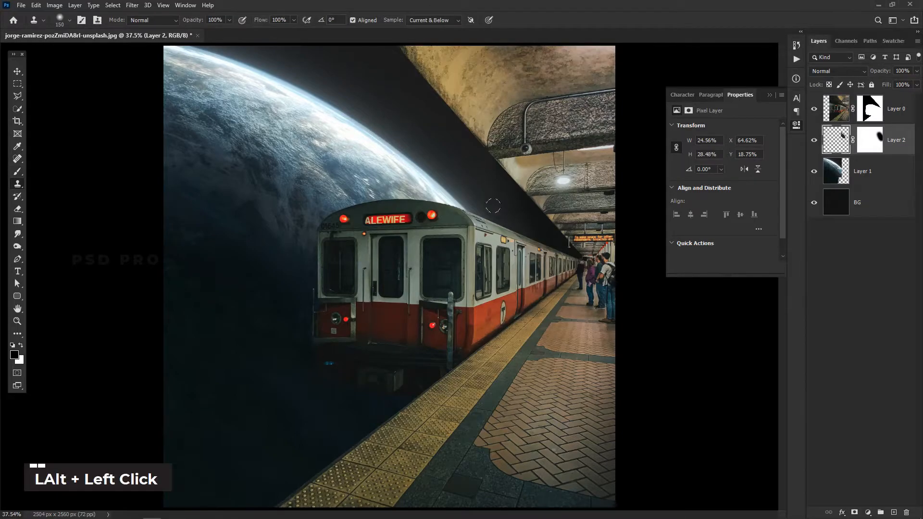
left_click(17, 72)
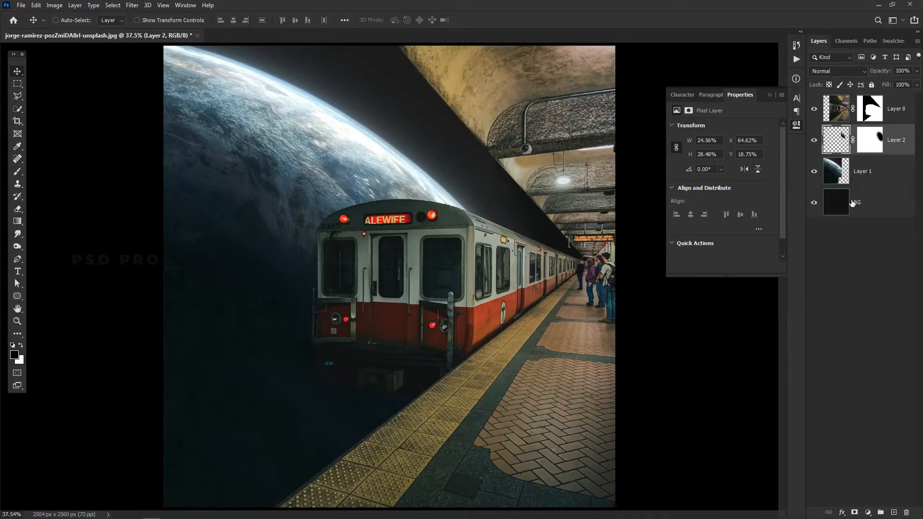
Step: Delete Layer 2's mask and merge the layer with Layer 1
right_click(872, 147)
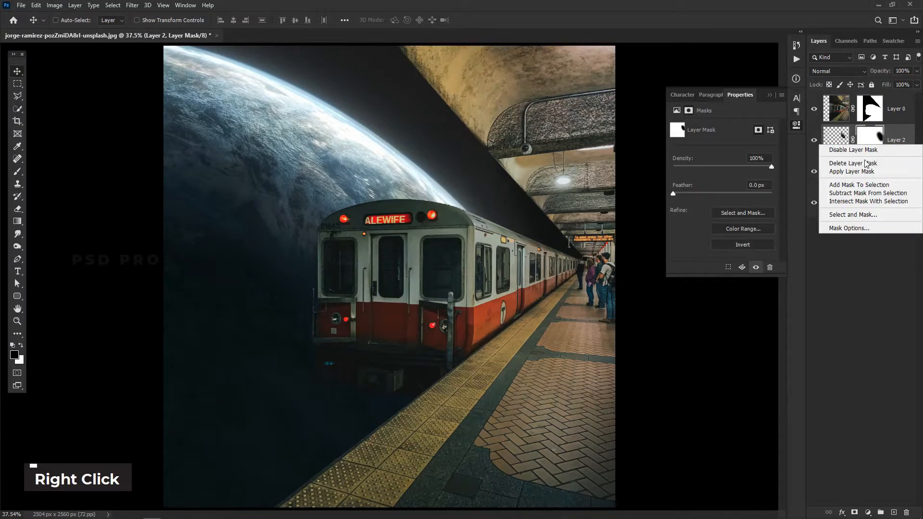
left_click(867, 164)
left_click(882, 175, "shift")
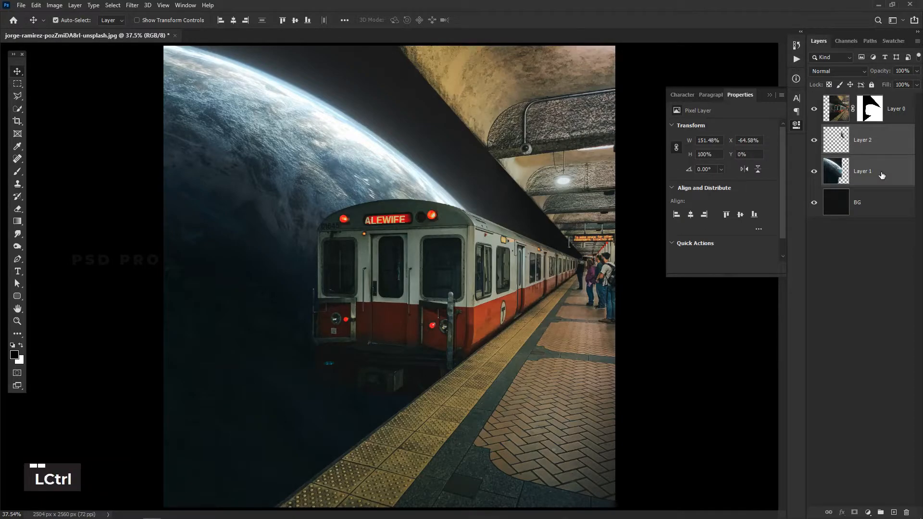
key("ctrl+e")
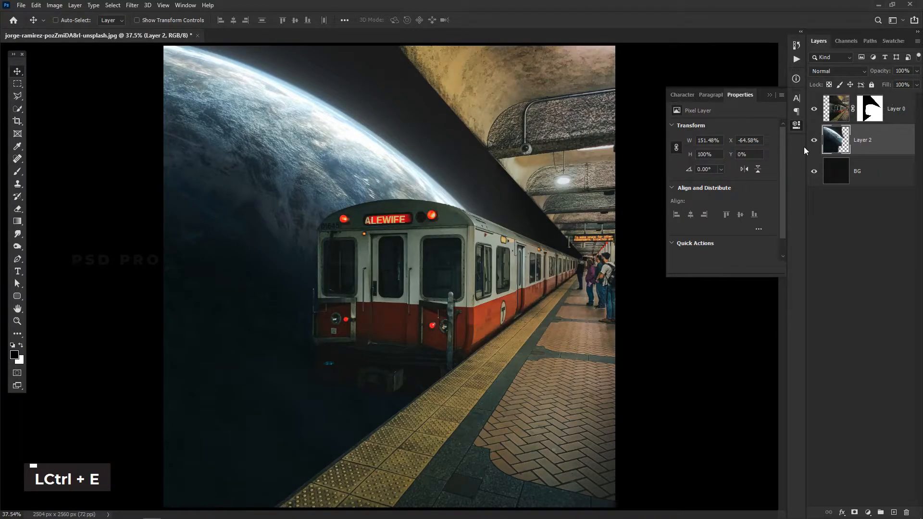
Step: Toggle the merged planet layer's visibility to check its effect on the composition
double_click(809, 141)
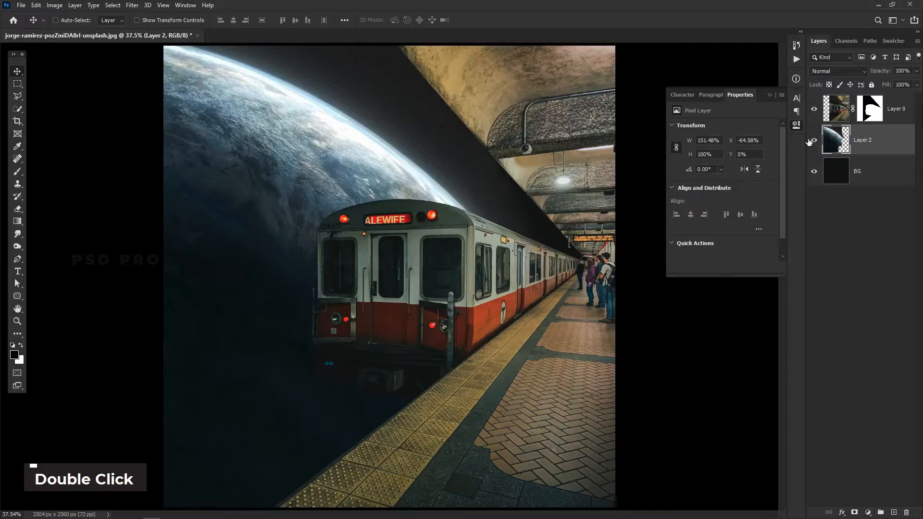
left_click(809, 141)
left_click(809, 141)
Step: Place wil-stewart-RpDA3uYkJWM-unsplash.jpg from the Demo folder into the composition above Layer 0
left_click(892, 111)
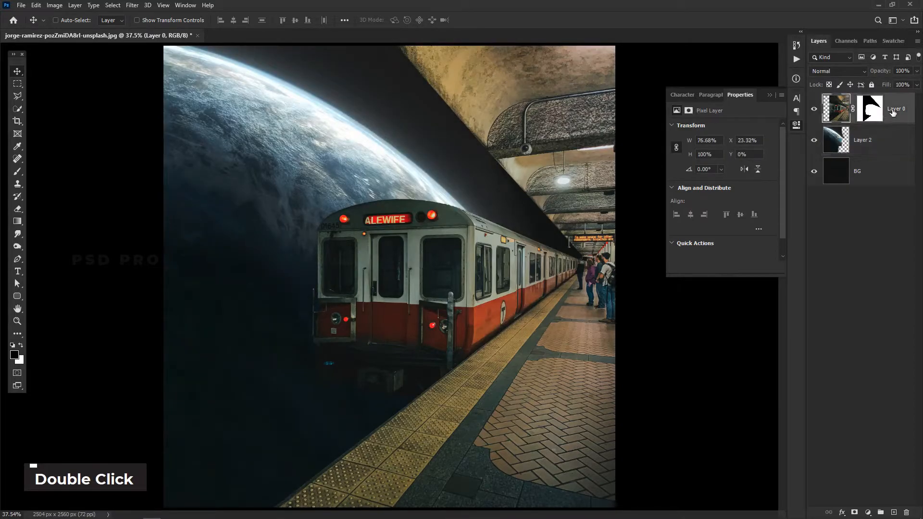
key("alt+Tab")
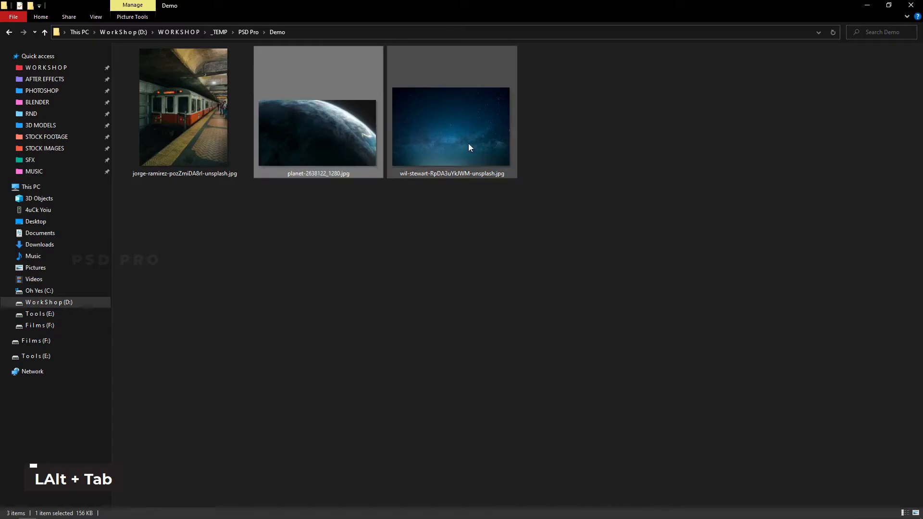
left_click_drag(454, 104, 339, 180)
key("alt+Tab")
Step: Scale the starry sky image to 202.26% and position it so that it covers the whole canvas
left_click_drag(559, 163, 757, 76)
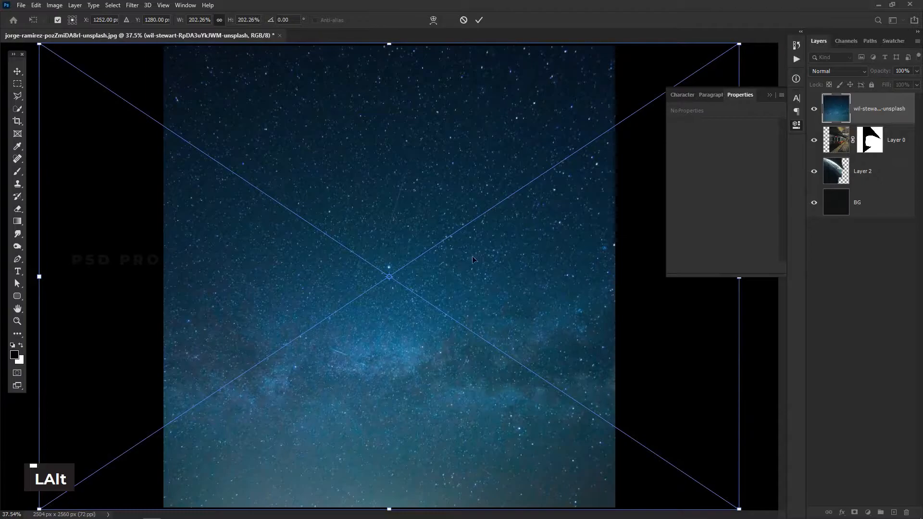
left_click_drag(466, 262, 367, 259)
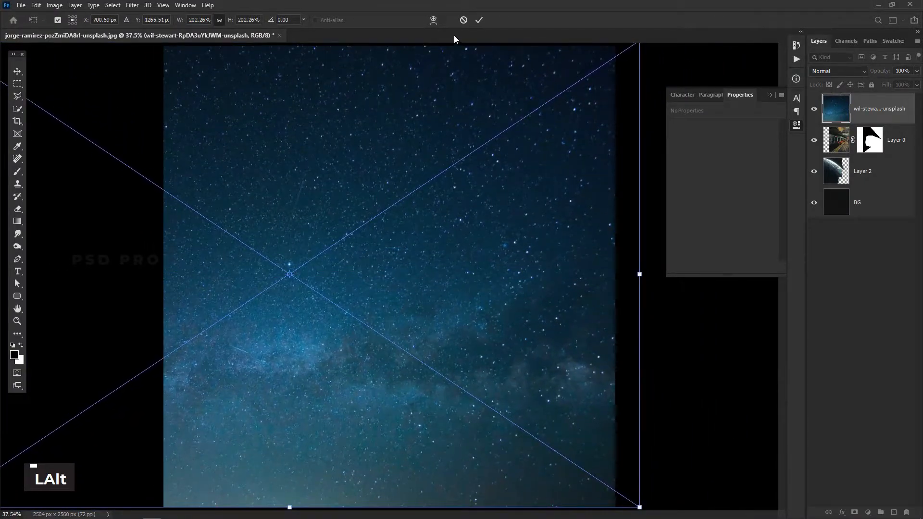
left_click(479, 20)
left_click_drag(403, 284, 428, 282)
Step: Rasterize the starry sky layer and desaturate it with Hue/Saturation at saturation -100 and lightness 0
right_click(876, 111)
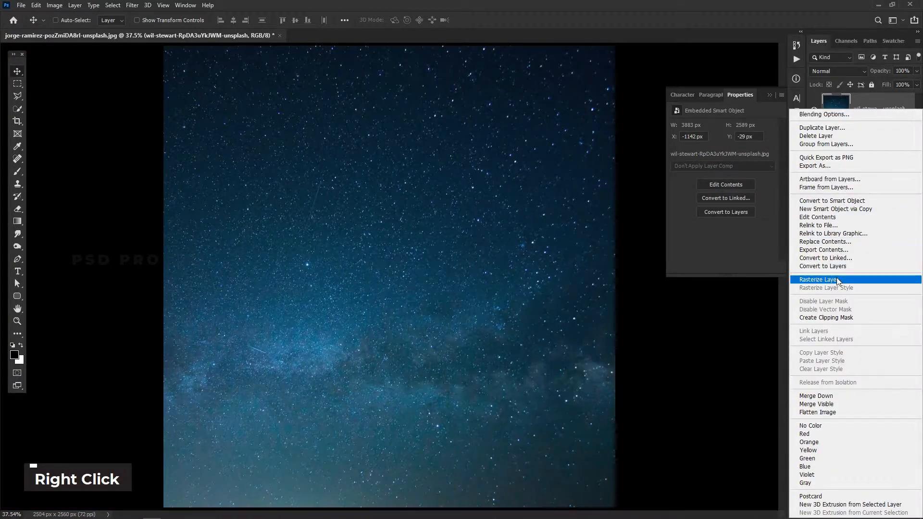
left_click(813, 280)
key("ctrl+u")
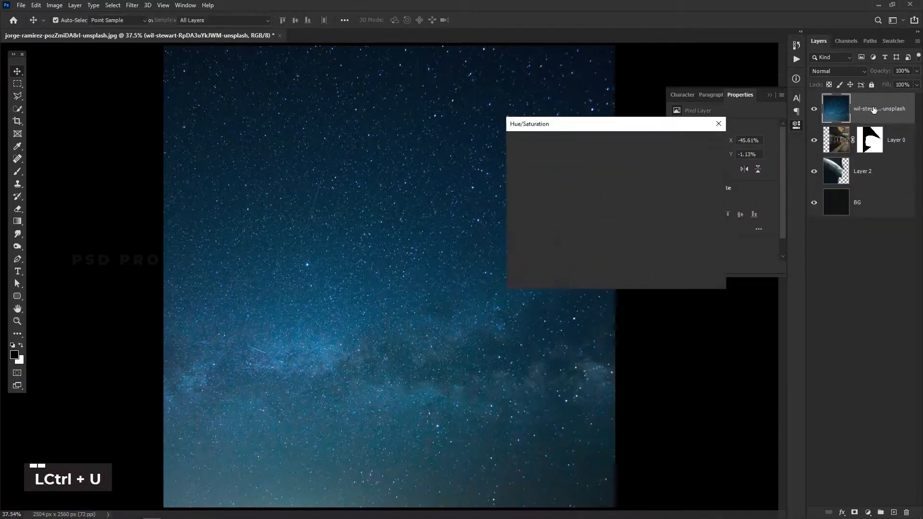
left_click_drag(593, 216, 449, 218)
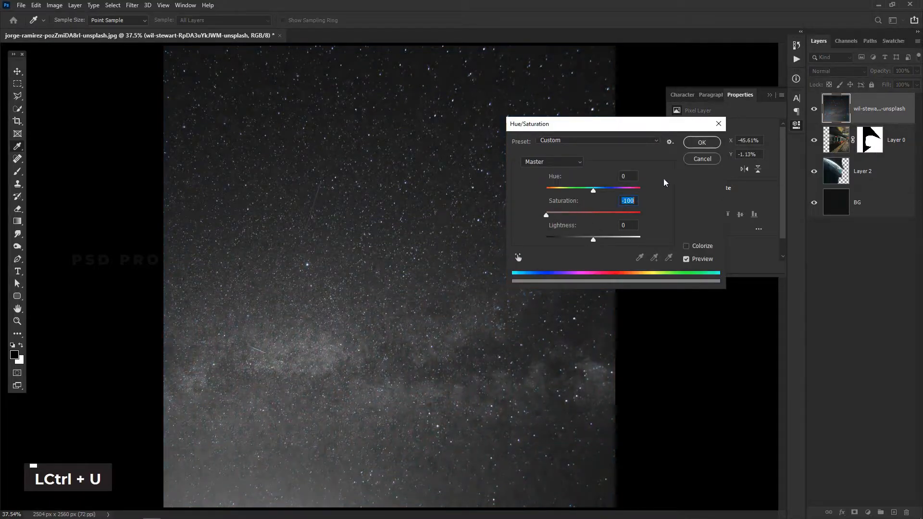
left_click_drag(592, 242, 579, 246)
left_click_drag(585, 242, 593, 239)
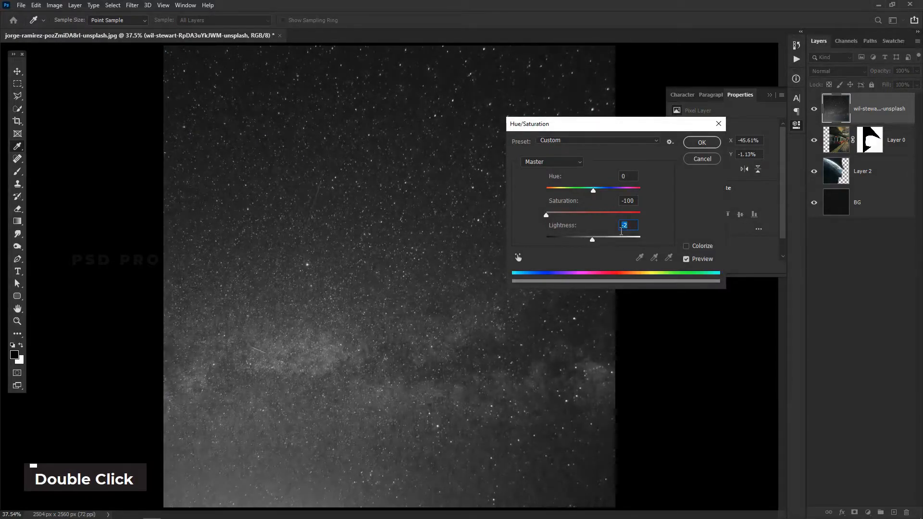
type("0")
left_click(702, 143)
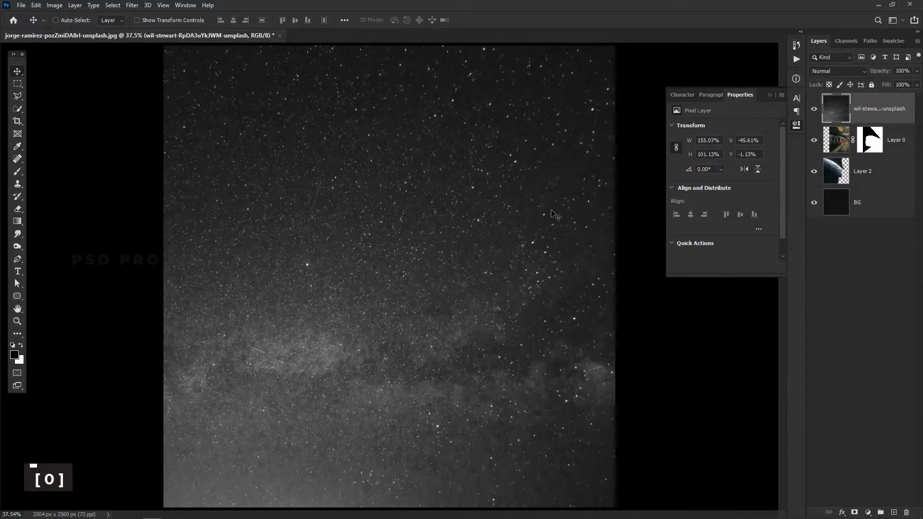
Step: Apply Levels to the starry sky, raising the black input to about 120 and lowering the white input to 200, adjusting the midtones
key("ctrl+l")
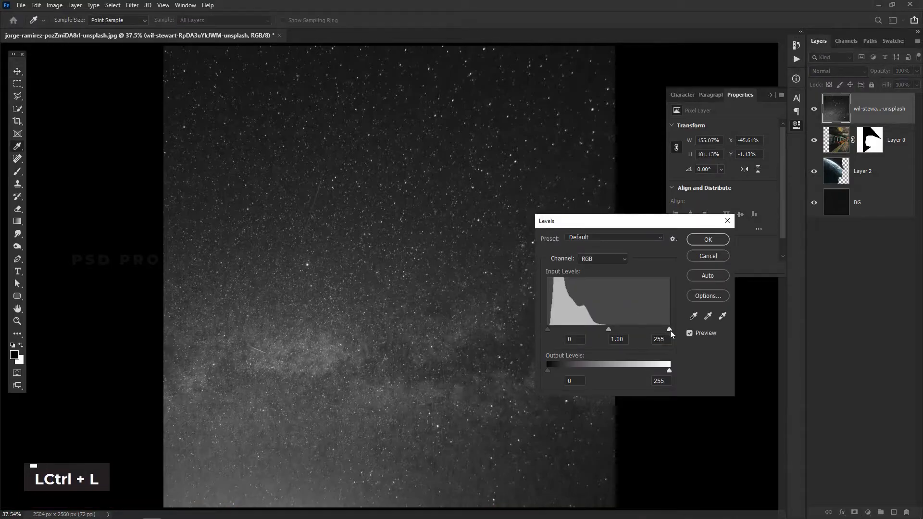
mouse_move(669, 330)
left_mouse_down()
mouse_move(650, 329)
mouse_move(670, 330)
left_mouse_up()
left_click_drag(549, 329, 605, 326)
left_click_drag(669, 330, 643, 330)
mouse_move(624, 329)
left_mouse_down()
mouse_move(633, 331)
mouse_move(622, 328)
left_mouse_up()
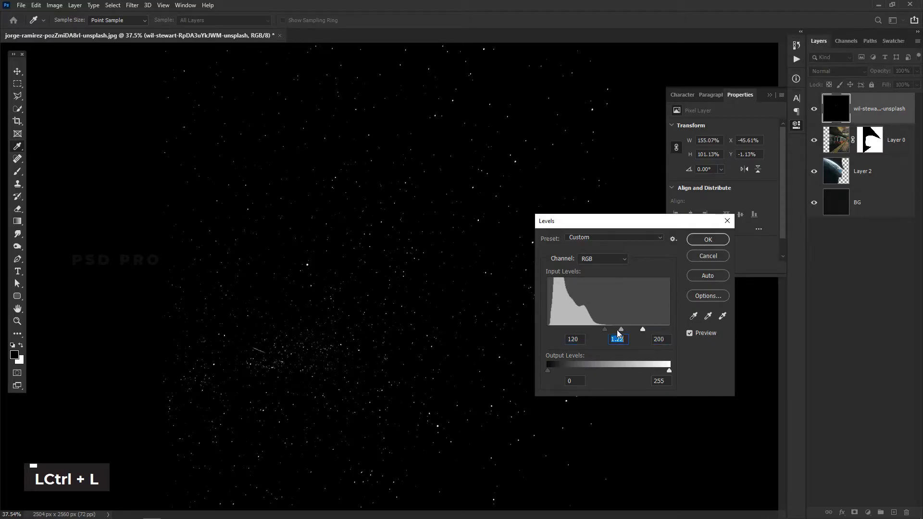
left_click(600, 329)
left_click(696, 242)
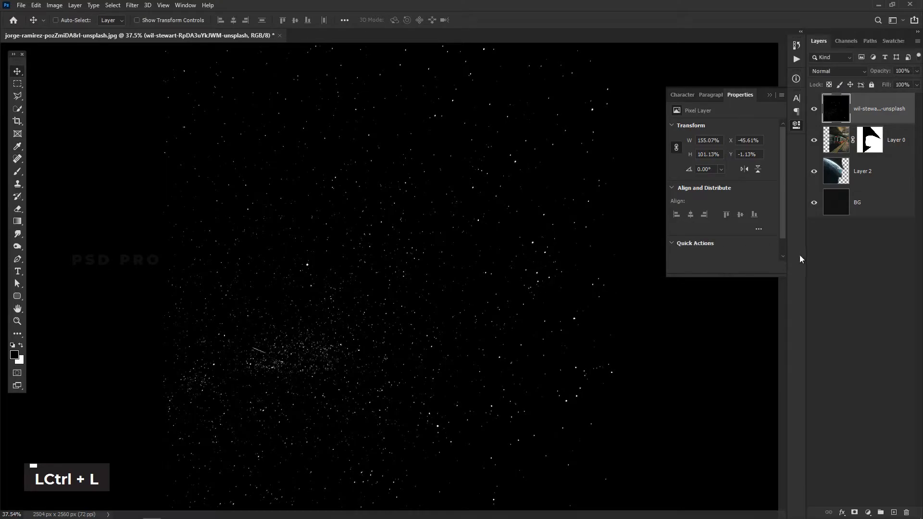
Step: Blend the star layer in Screen mode, move it between Layer 0 and Layer 2, and reduce its opacity to 54%
left_click(839, 71)
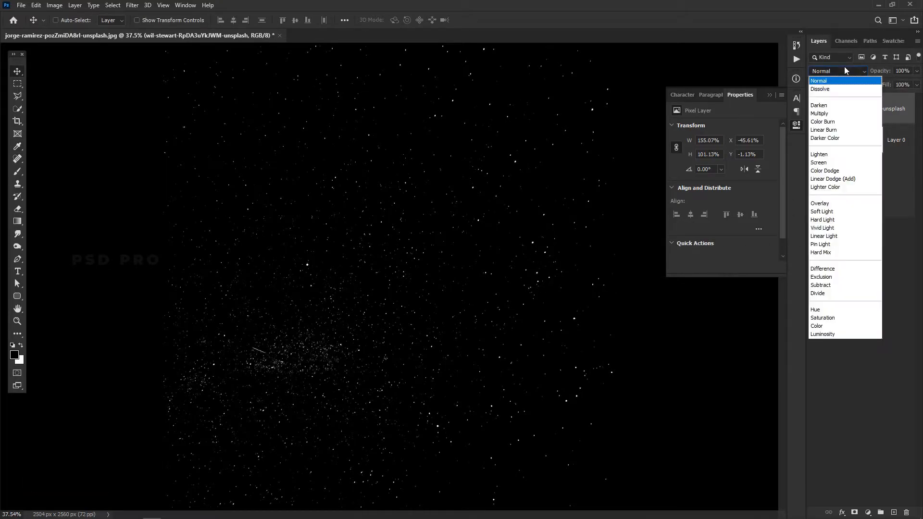
left_click(841, 159)
left_click_drag(881, 116, 871, 157)
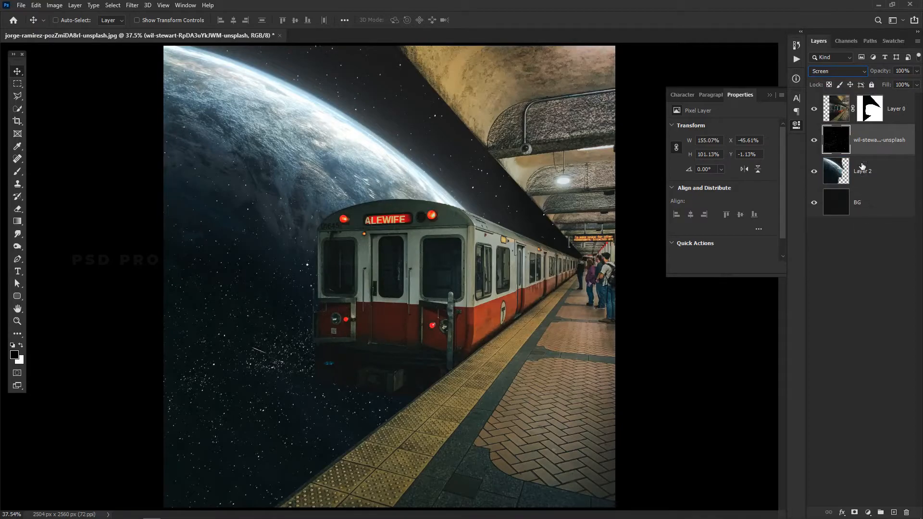
left_click_drag(884, 71, 866, 79)
left_click_drag(862, 79, 862, 80)
Step: Add a layer mask to the star layer and brush black over the bright planet to hide the stars there
left_click(854, 512)
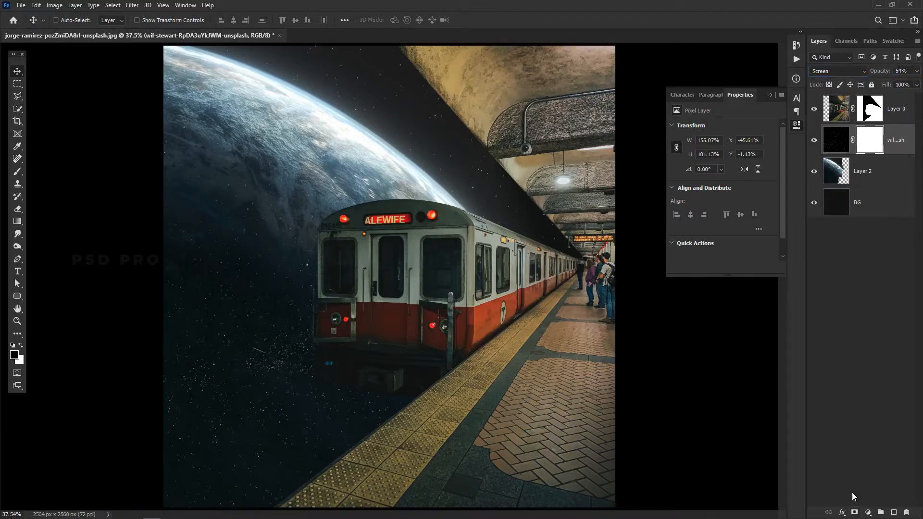
left_click(22, 173)
left_click(22, 347)
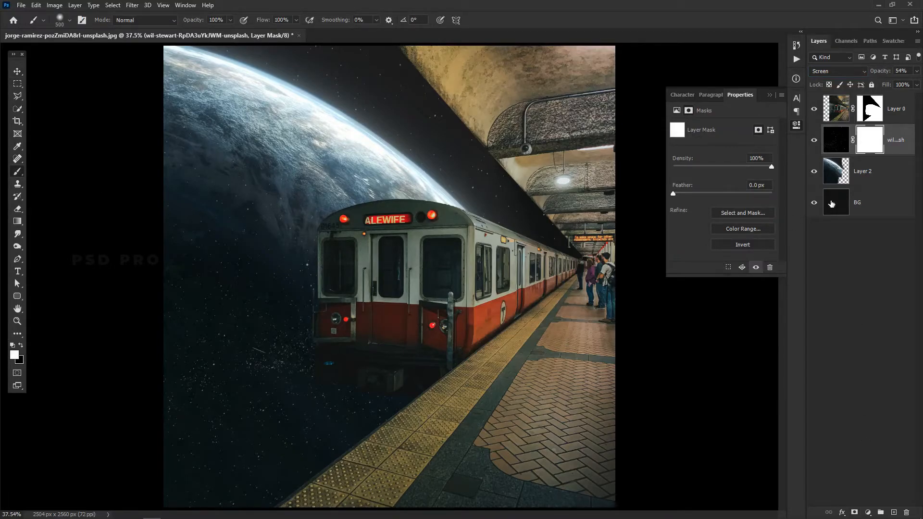
left_click(21, 345)
left_click_drag(351, 274, 358, 254)
left_click_drag(394, 310, 438, 369)
left_click(17, 71)
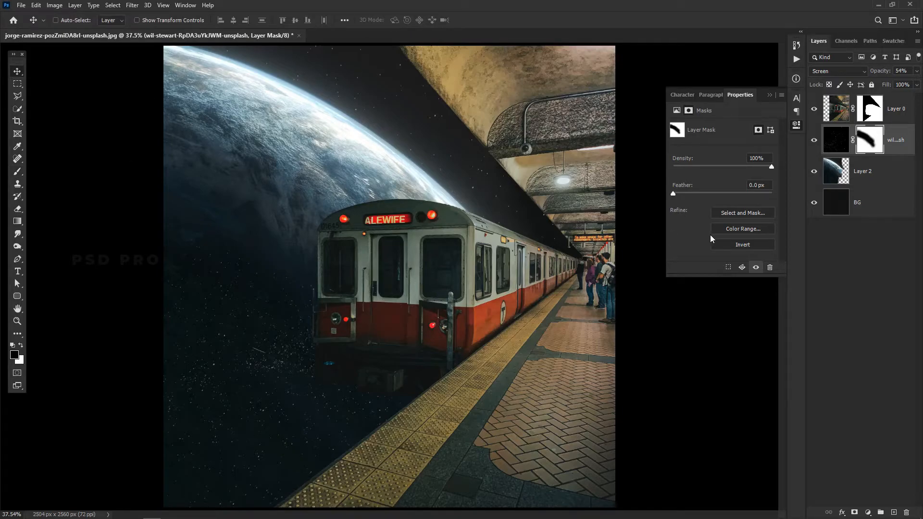
Step: Raise the star layer's opacity to 68% and apply its layer mask
double_click(887, 71)
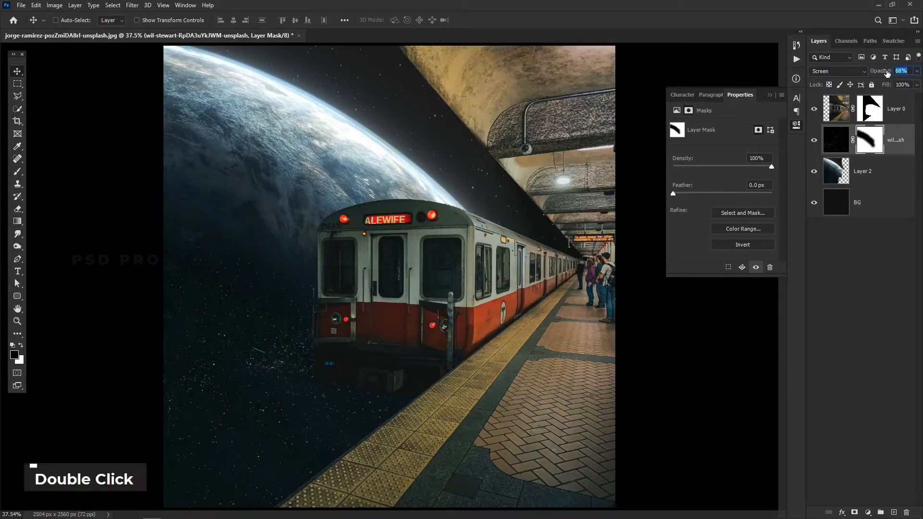
right_click(870, 142)
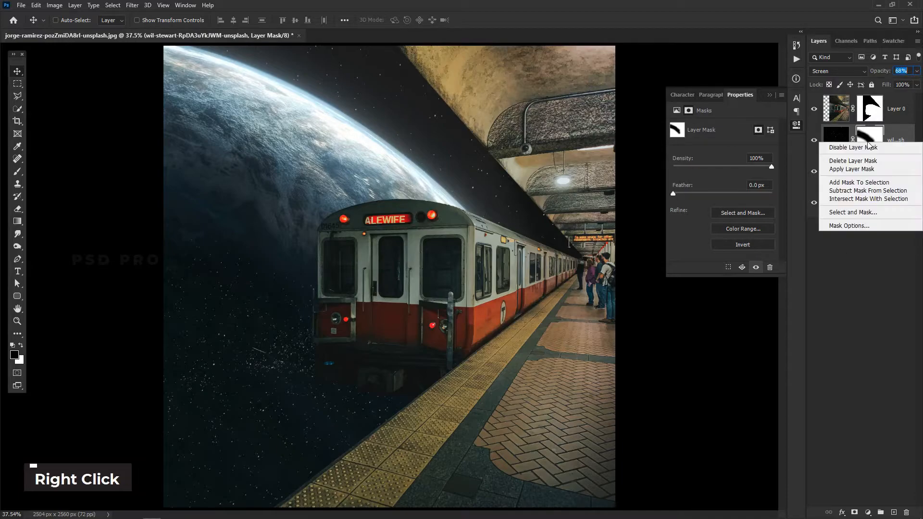
left_click(858, 169)
left_click(769, 96)
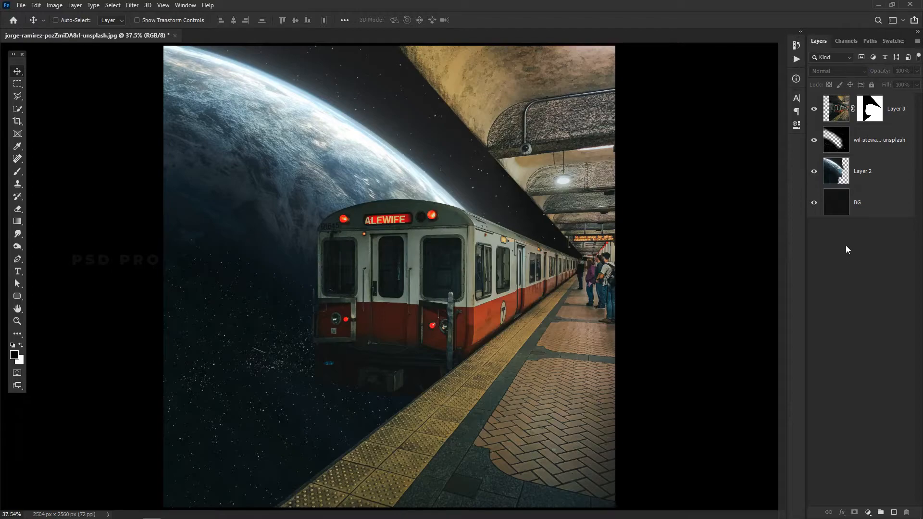
Step: Reduce the star layer's opacity to 50%
left_click(868, 150)
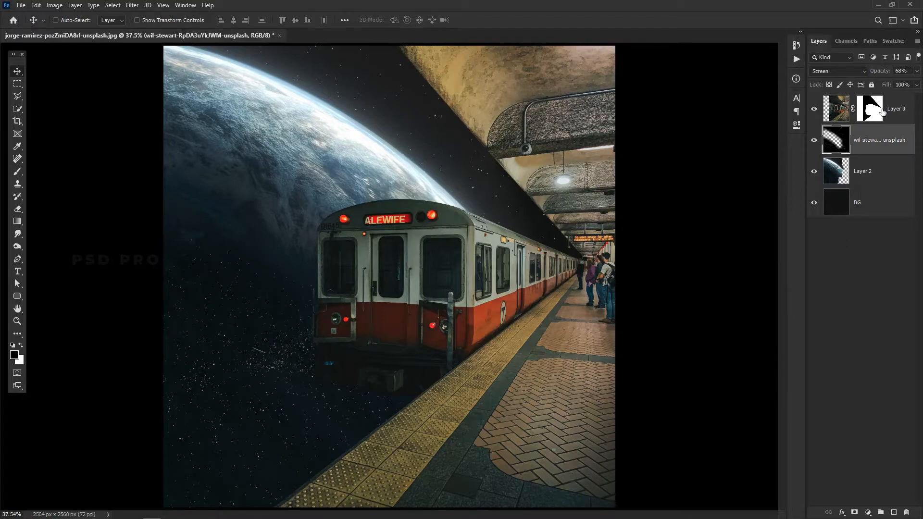
left_click(864, 74)
left_click_drag(865, 75, 866, 74)
Step: Add a new mask to the star layer and fade the dense stars beside the train with a black brush at 30% opacity
left_click(17, 173)
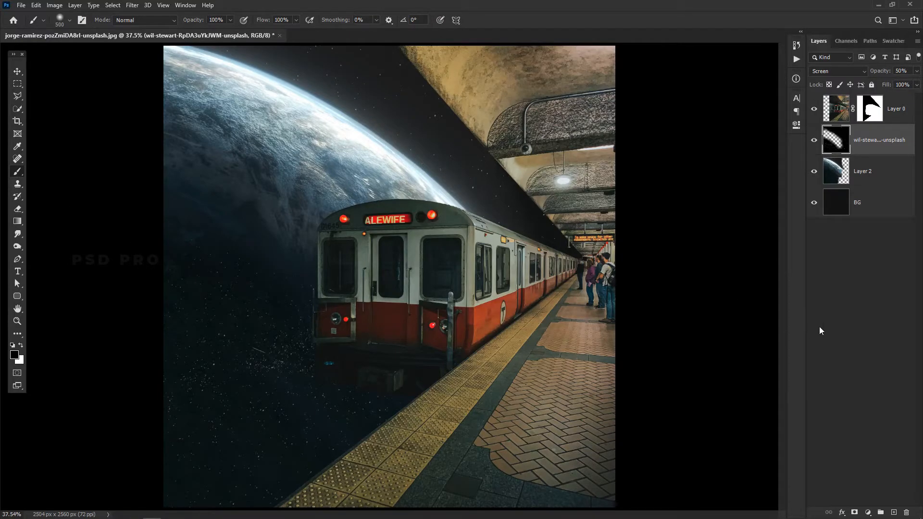
left_click(855, 513)
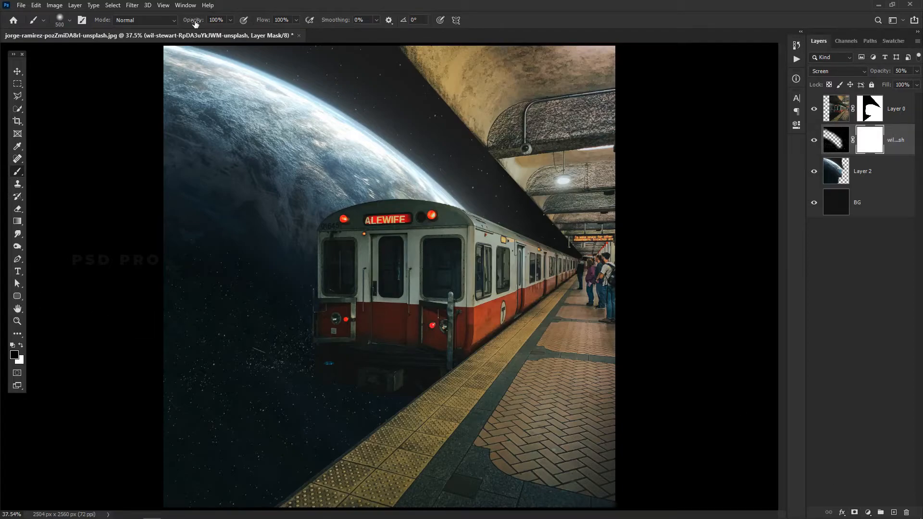
left_click_drag(195, 24, 162, 19)
mouse_move(218, 326)
left_mouse_down()
mouse_move(265, 326)
mouse_move(322, 366)
mouse_move(166, 256)
mouse_move(253, 350)
mouse_move(230, 334)
mouse_move(172, 361)
mouse_move(240, 436)
mouse_move(202, 423)
mouse_move(308, 366)
left_mouse_up()
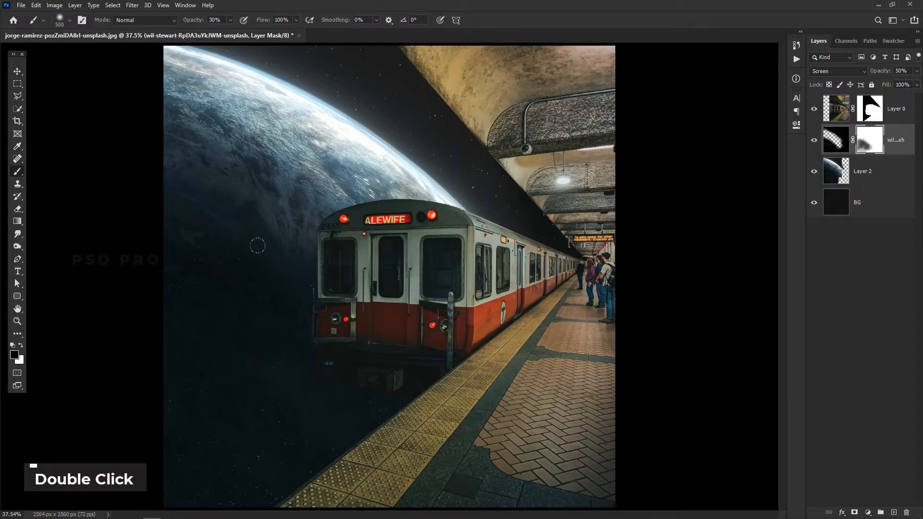
key("v")
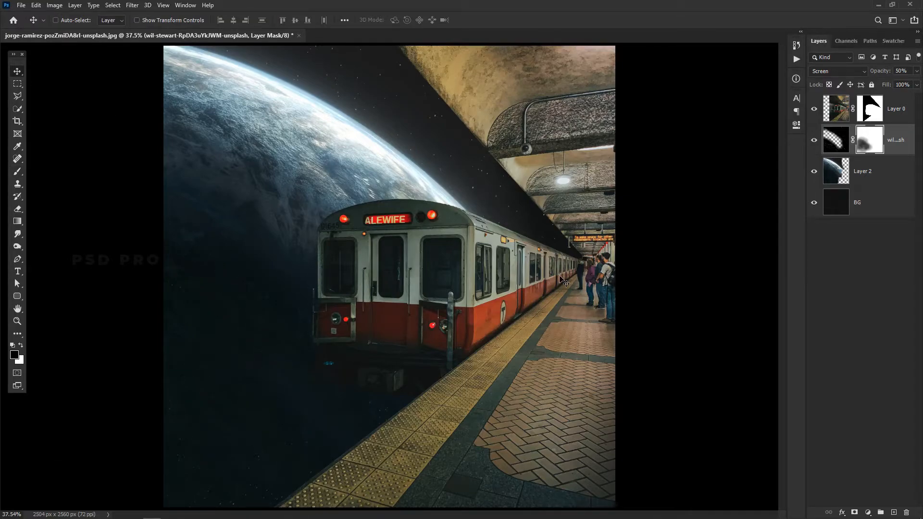
Step: Draw a rounded rectangle about 265 by 61 px with 10 px corners over the ALEWIFE sign, above Layer 0
left_click(897, 117)
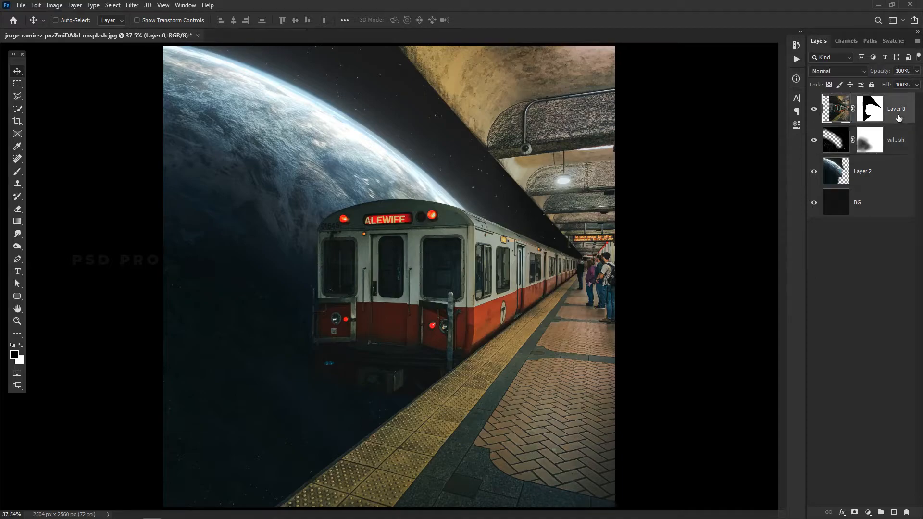
key("ctrl+equal")
key("ctrl+equal")
key("ctrl+equal")
key("ctrl+equal")
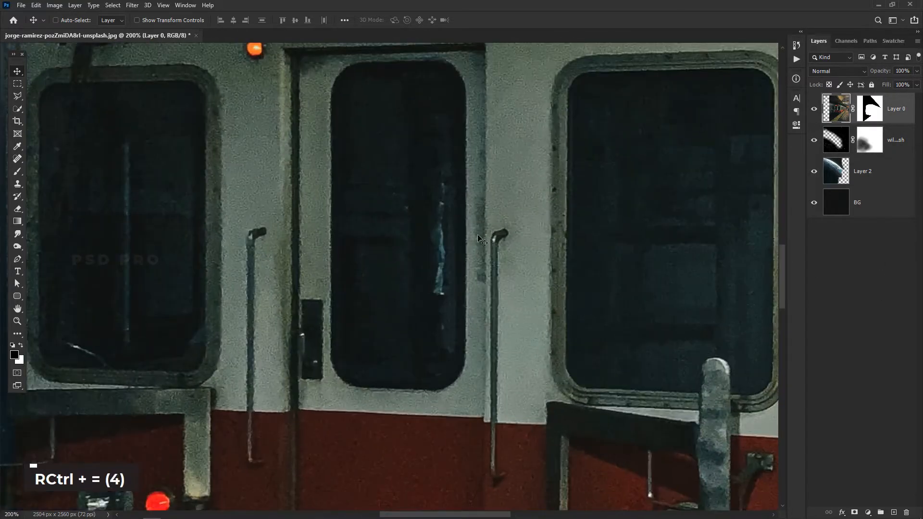
left_click_drag(423, 145, 425, 346)
left_click_drag(428, 95, 441, 282)
left_click_drag(400, 355, 380, 303)
left_click(18, 297)
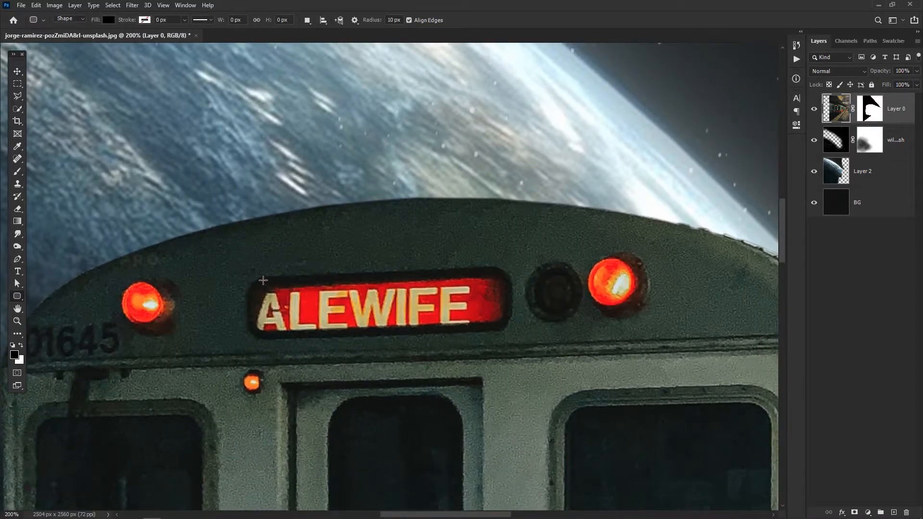
left_click_drag(261, 258, 515, 316)
Step: Fill the rounded rectangle with the recently used bright red and move it over the ALEWIFE lettering
left_click(677, 158)
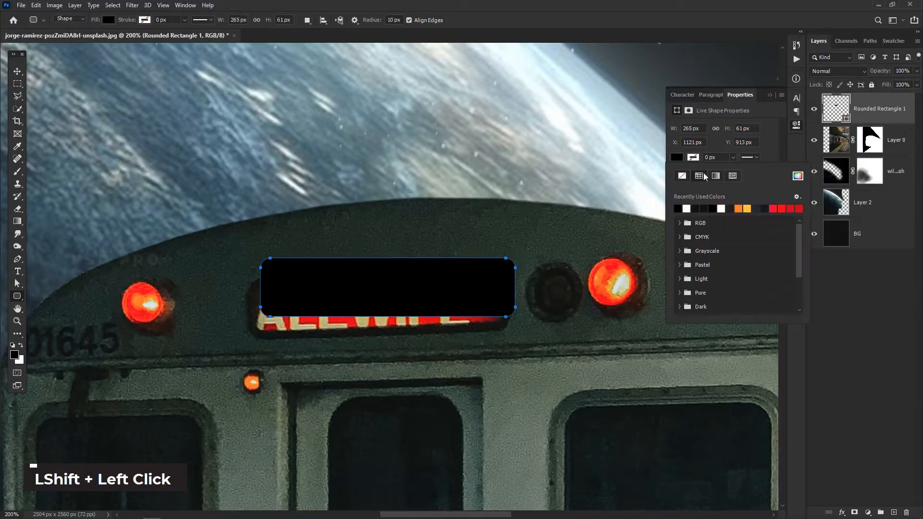
left_click(774, 208)
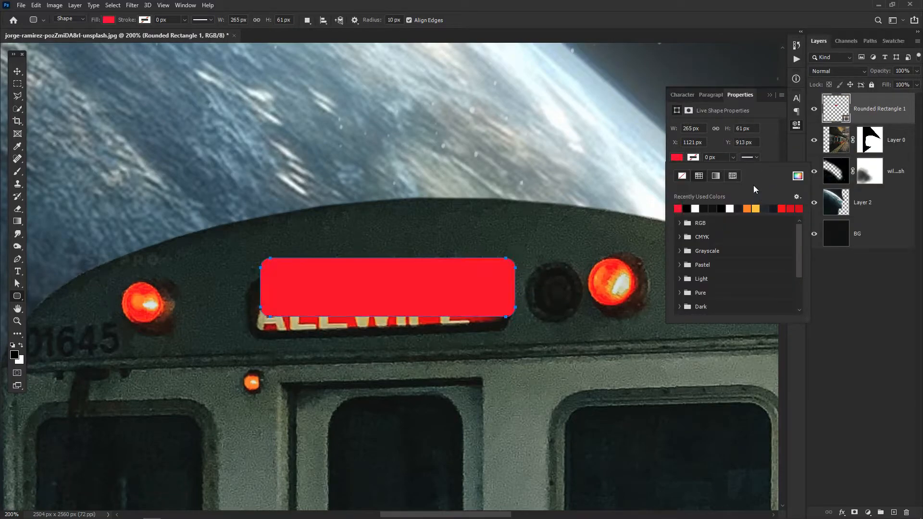
left_click(842, 109)
left_click(17, 71)
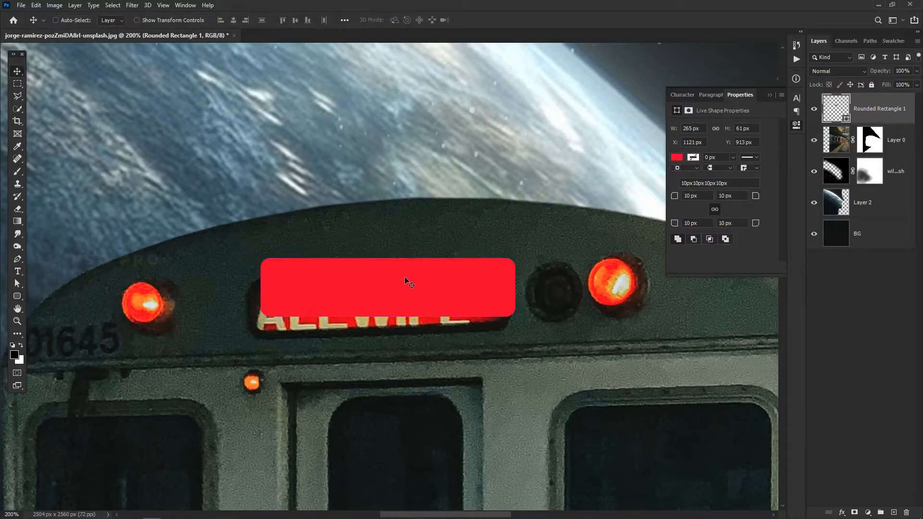
left_click_drag(423, 280, 406, 298)
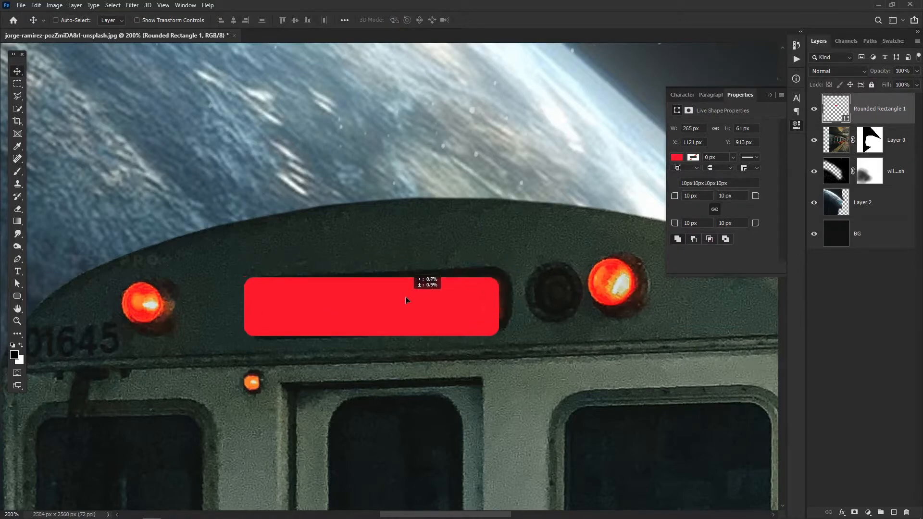
Step: Set the red rectangle's opacity to 71% and fit it to the sign, rotated -3.08°, scaled to 97.07% width and about 79.74% height
double_click(902, 71)
type("71")
key("Return")
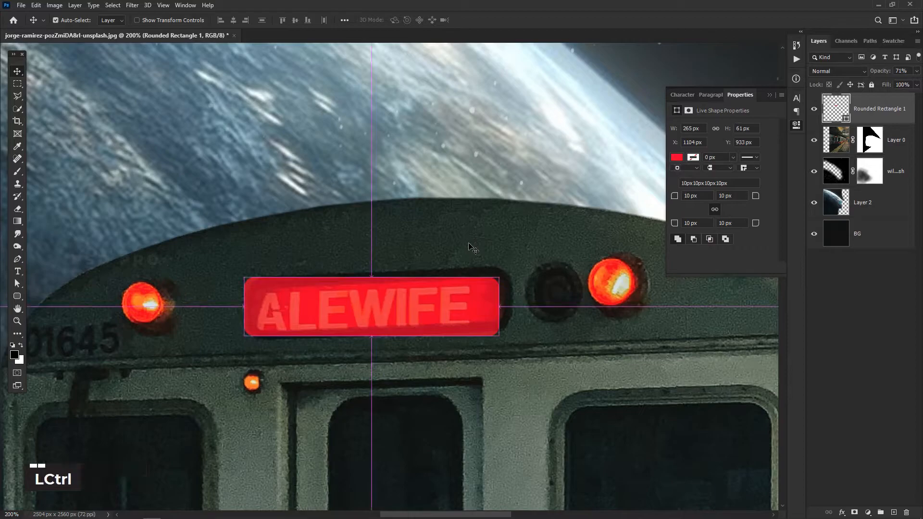
key("ctrl+t")
left_click_drag(520, 281, 518, 273)
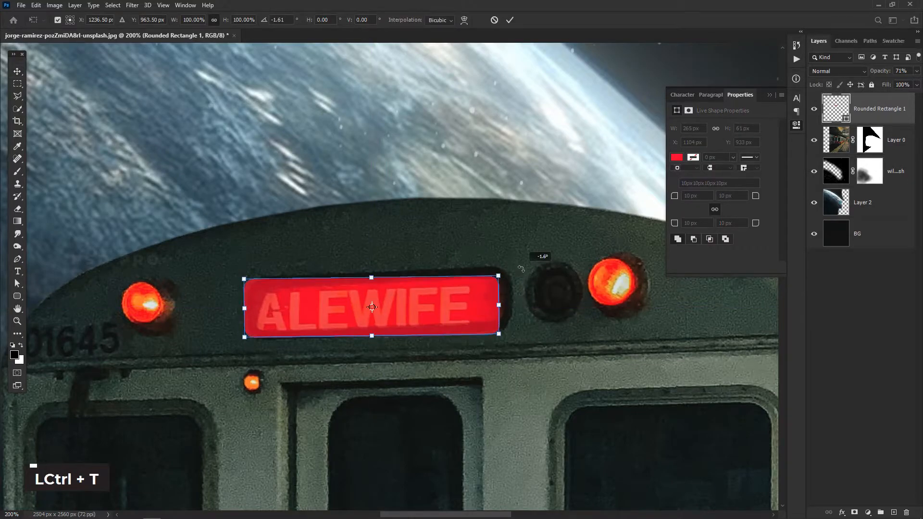
left_click_drag(417, 313, 428, 304)
left_click_drag(507, 263, 510, 300)
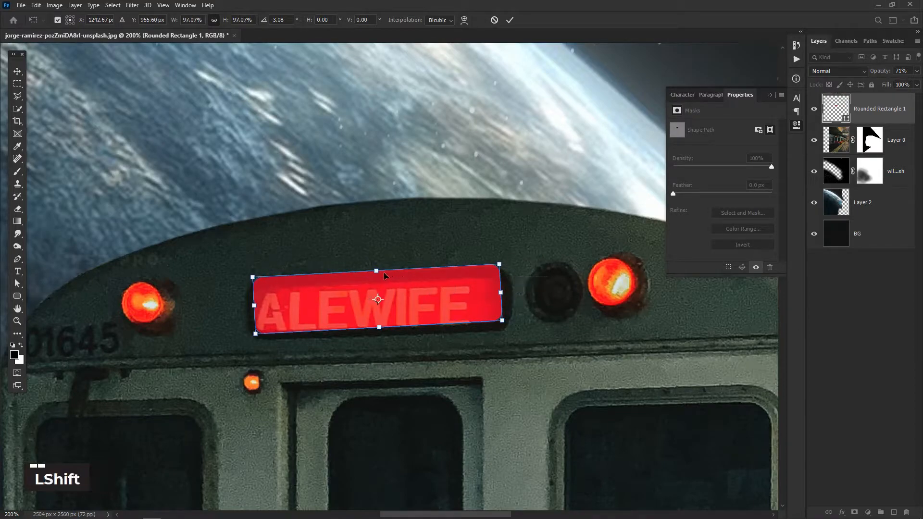
mouse_move(377, 271)
left_mouse_down()
mouse_move(385, 291)
mouse_move(390, 280)
left_mouse_up()
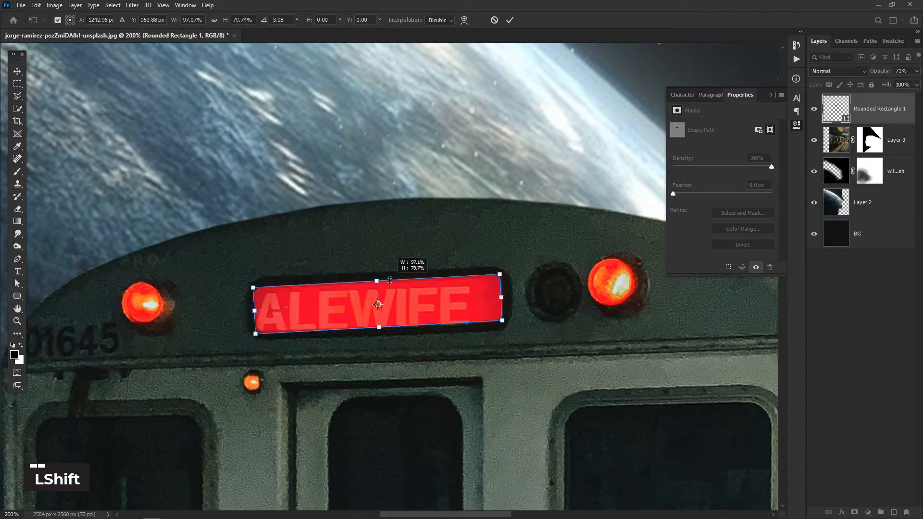
left_click(509, 19)
key("Down")
key("Down")
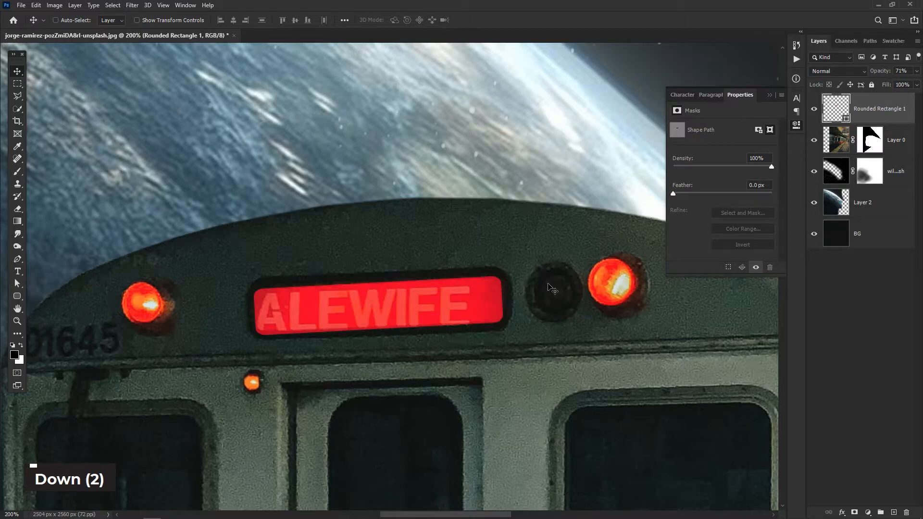
Step: Restore the red rectangle's opacity to 100% so that it covers the old sign lettering
double_click(838, 117)
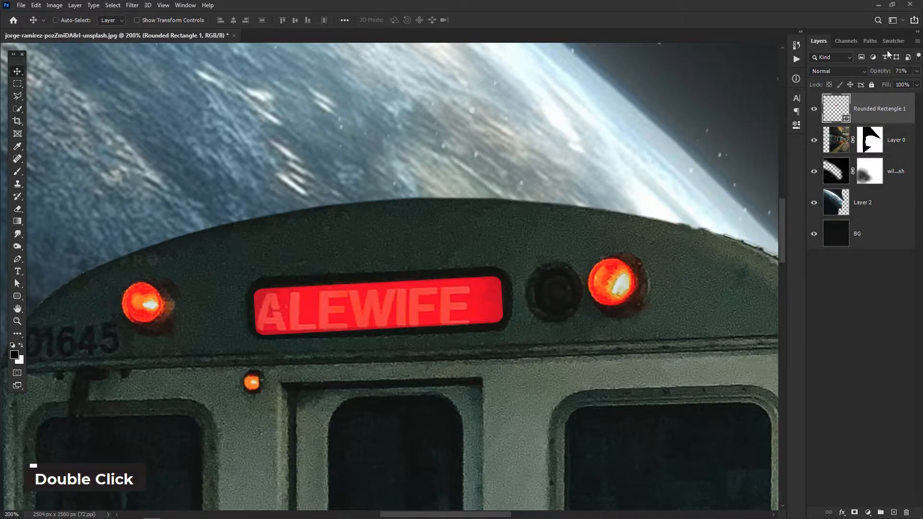
left_click_drag(874, 75, 910, 76)
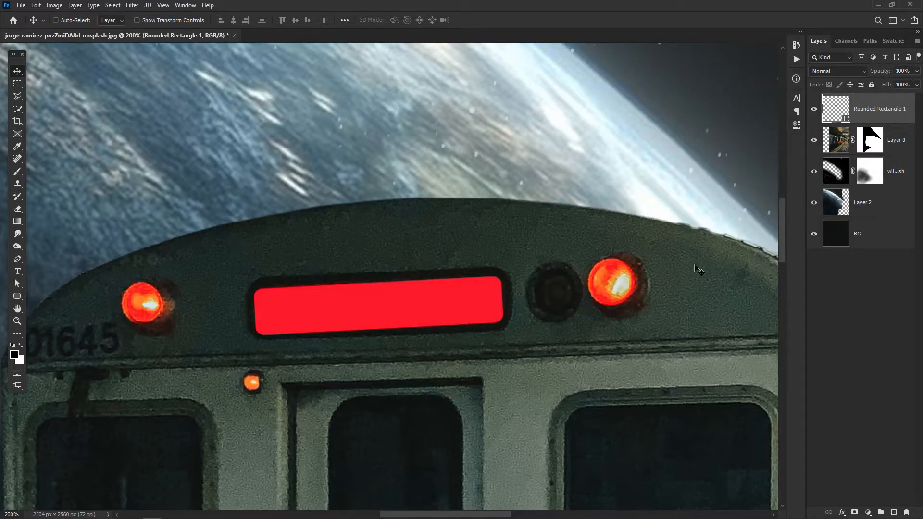
Step: Rotate the red rectangle by 0.69° and nudge it up so it sits evenly inside the sign frame
key("Up")
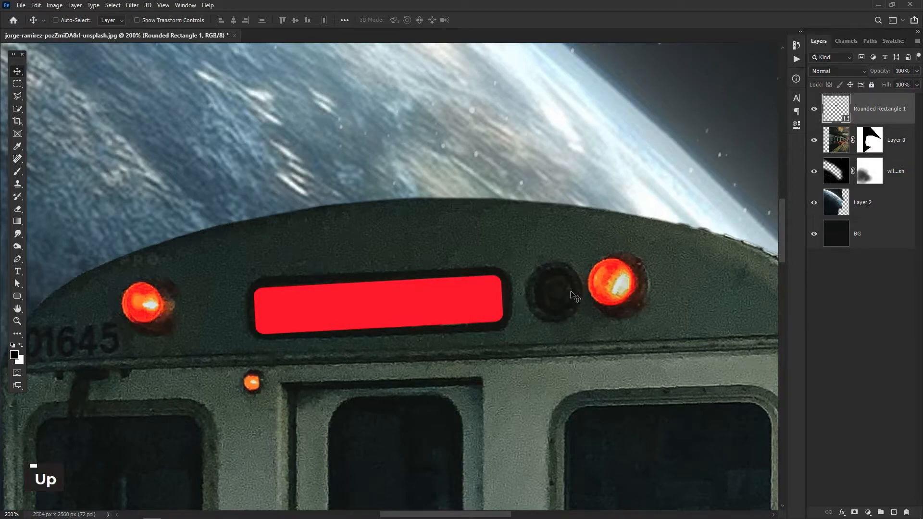
key("ctrl+t")
left_click_drag(518, 272, 528, 266)
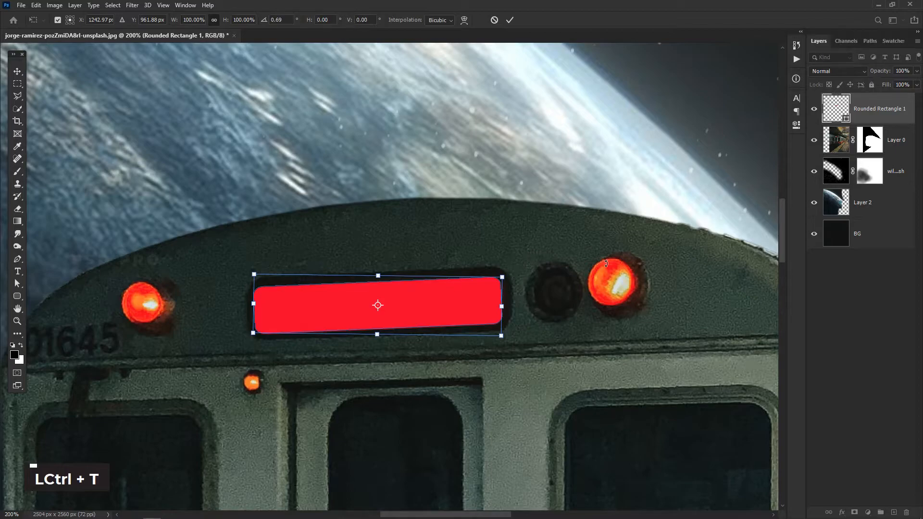
key("Return")
key("Up")
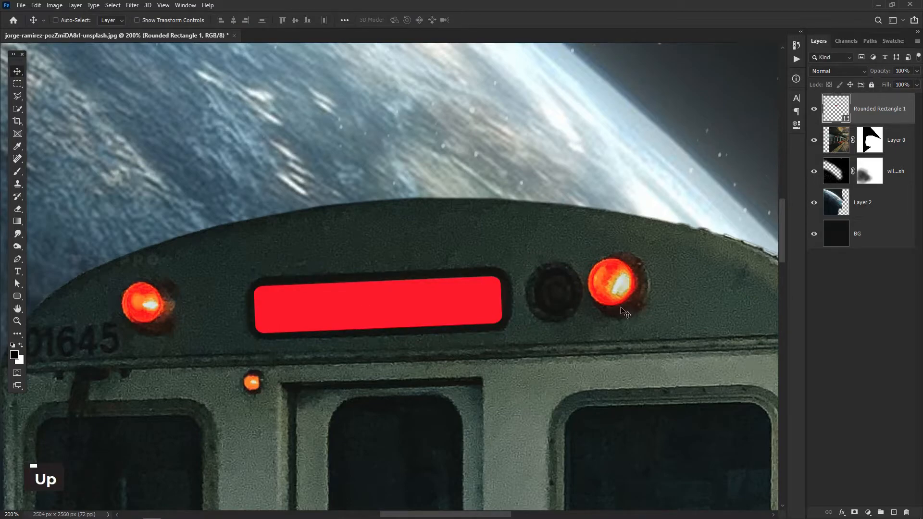
Step: Add a text layer reading PSD PRO in 26 pt Montserrat on the train front below the sign
left_click(18, 272)
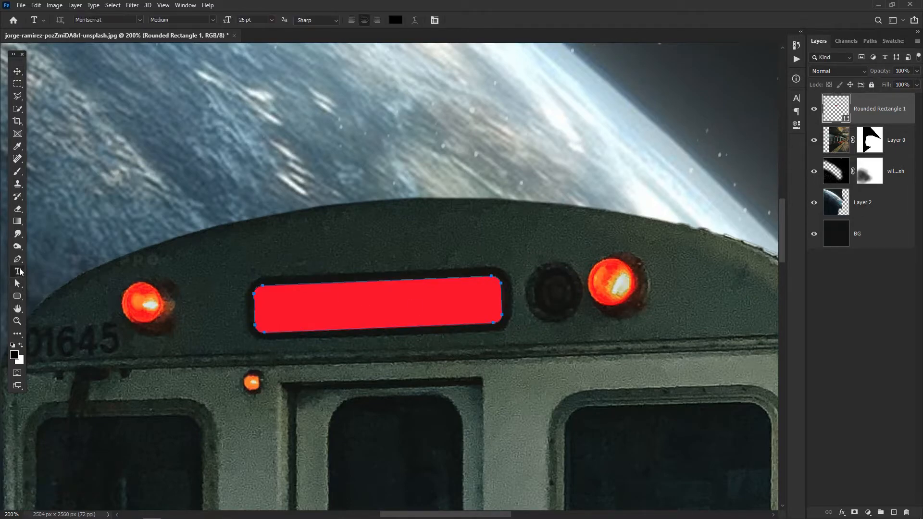
left_click(317, 433)
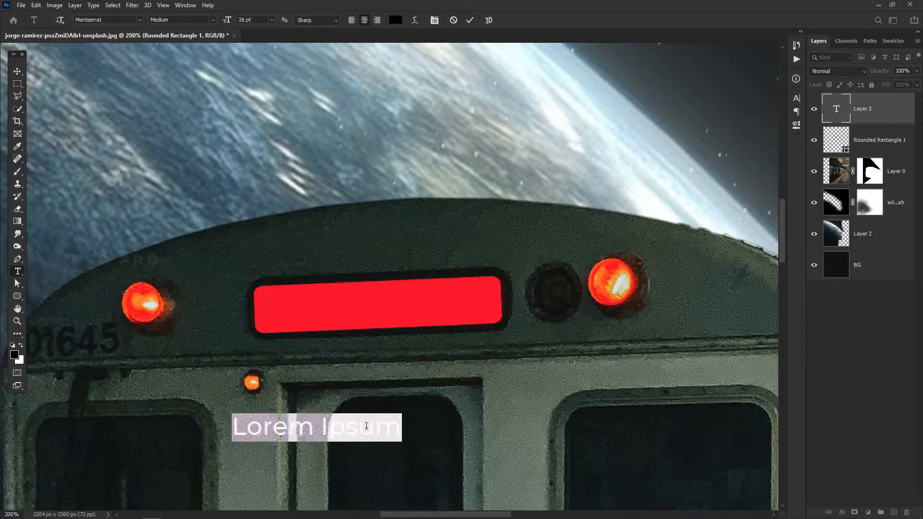
type("PSD ")
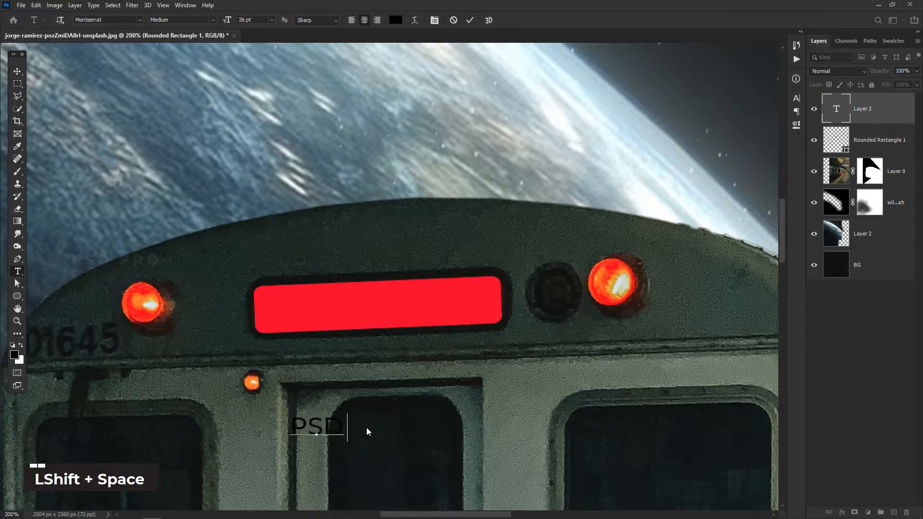
type("PRO")
Step: Set the PSD PRO text to white and its font style to Montserrat Black
key("ctrl+a")
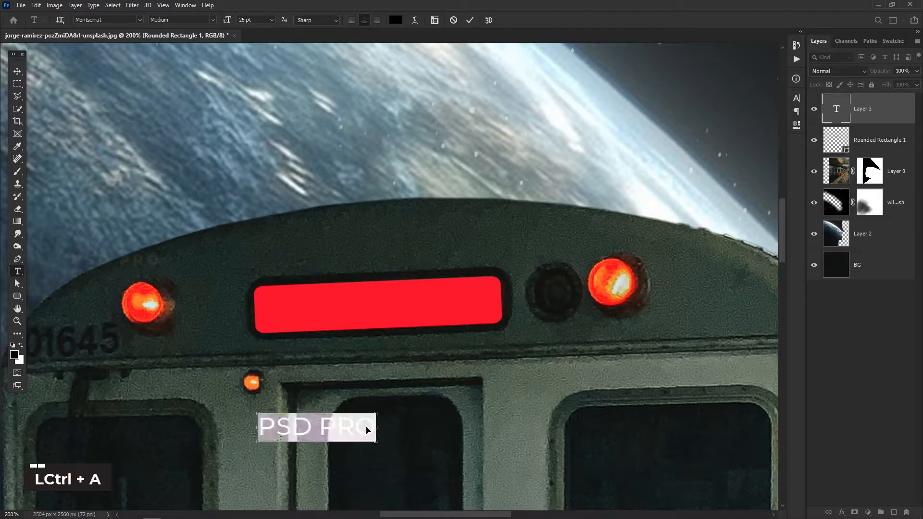
left_click(395, 20)
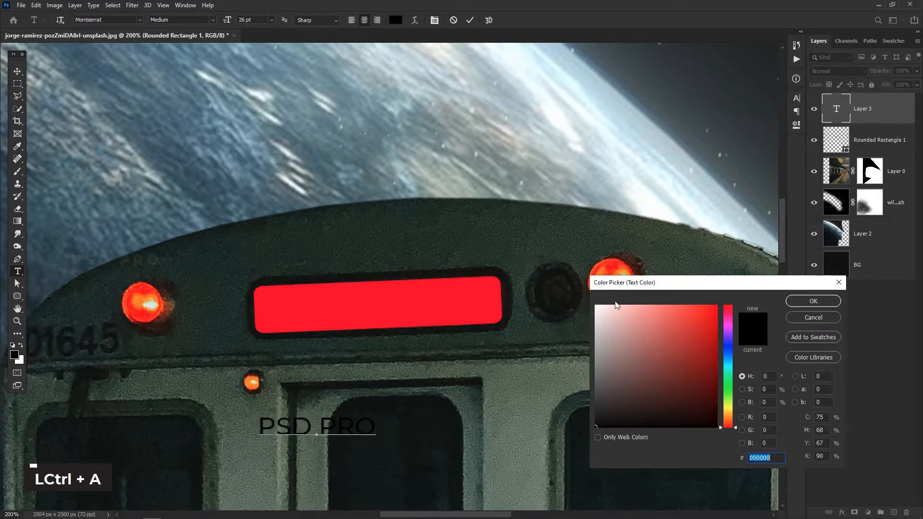
left_click_drag(616, 306, 548, 225)
left_click(812, 301)
left_click(796, 98)
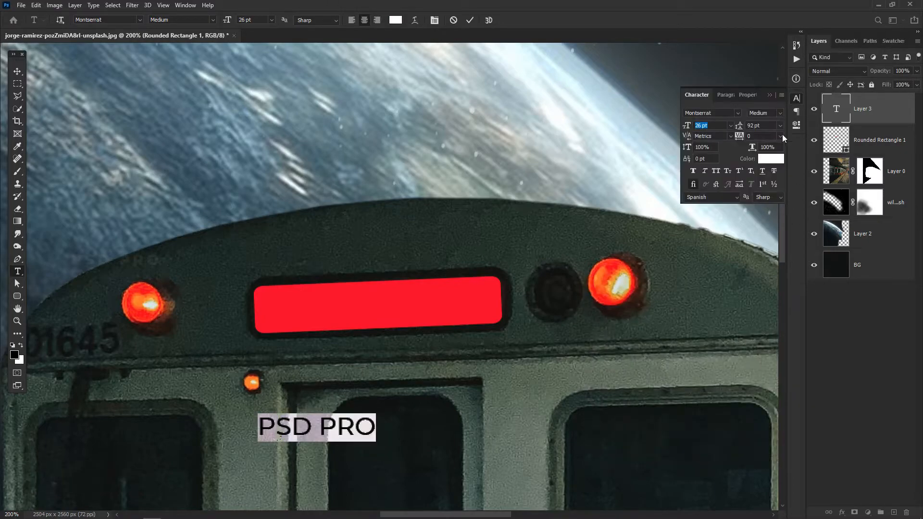
left_click(781, 113)
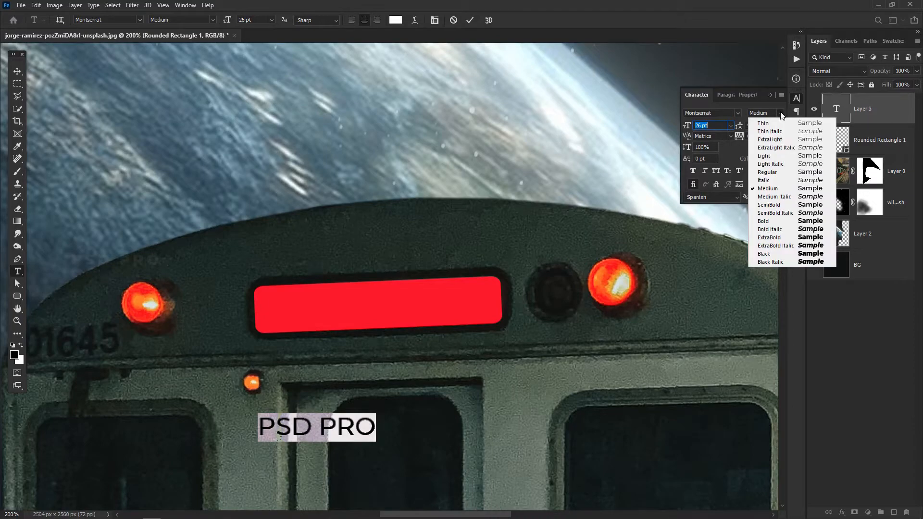
double_click(774, 254)
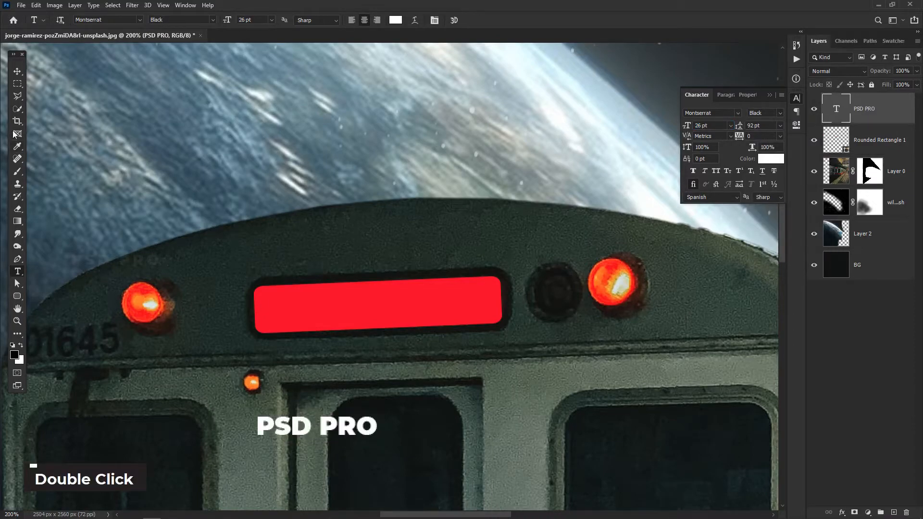
Step: Center the PSD PRO text on the red sign, scaled to 141.87% and rotated -2.10° to match the sign's tilt
left_click(18, 71)
left_click_drag(294, 416, 341, 298)
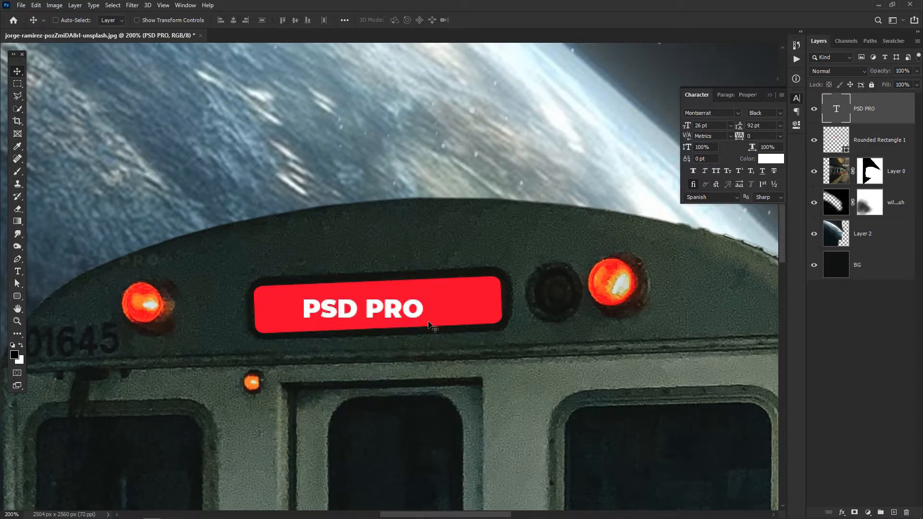
key("ctrl")
key("ctrl+t")
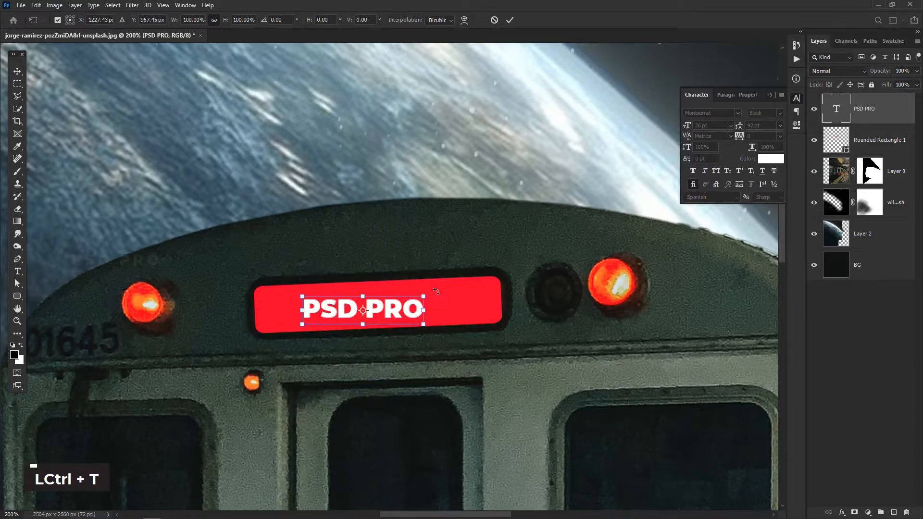
left_click_drag(436, 291, 496, 287)
left_click_drag(421, 317, 451, 321)
left_click_drag(392, 302, 402, 300)
key("Down")
key("Down")
key("Down")
key("Down")
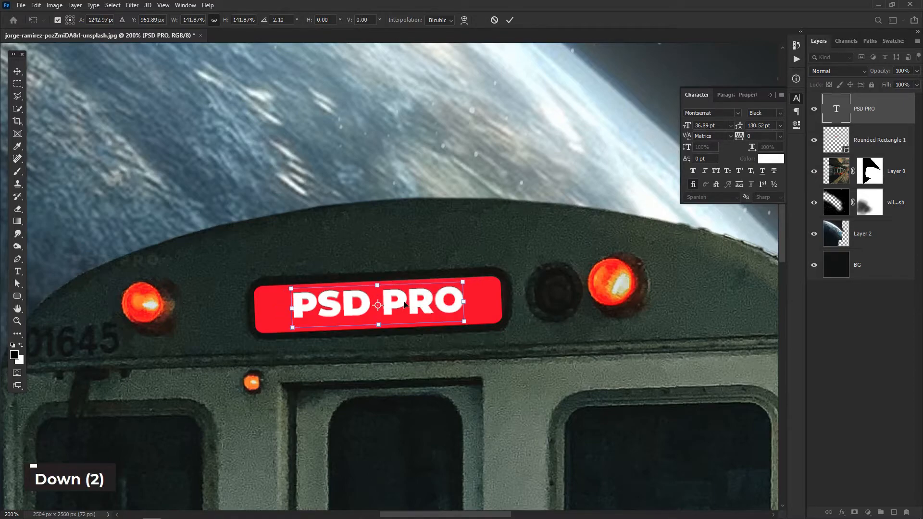
key("Left")
key("Down")
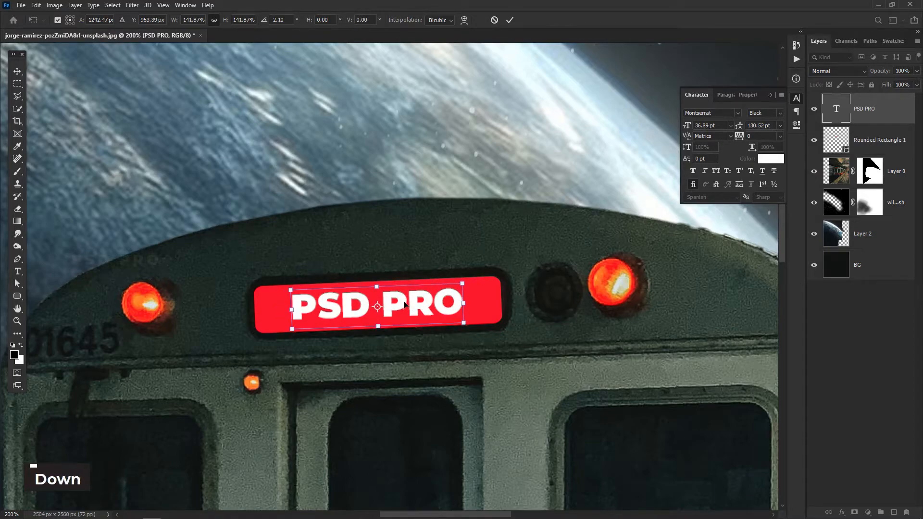
key("Return")
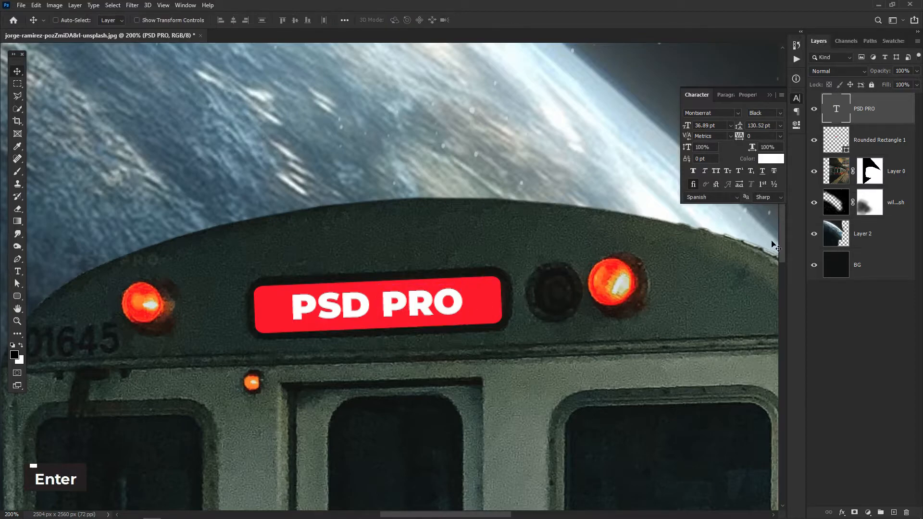
Step: Clip the PSD PRO text to the red rectangle and give it a white outer glow with 35% opacity, 6% spread and 18 px size
left_click(880, 120, "alt")
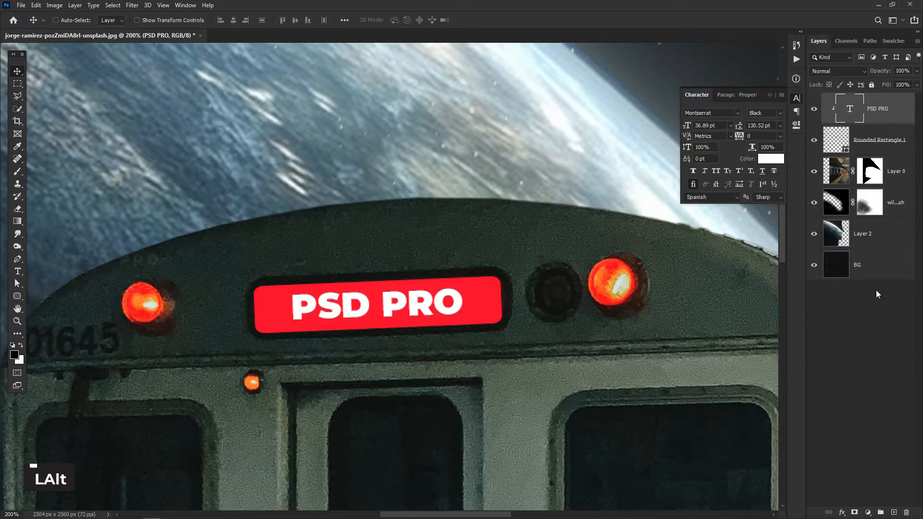
left_click(841, 513)
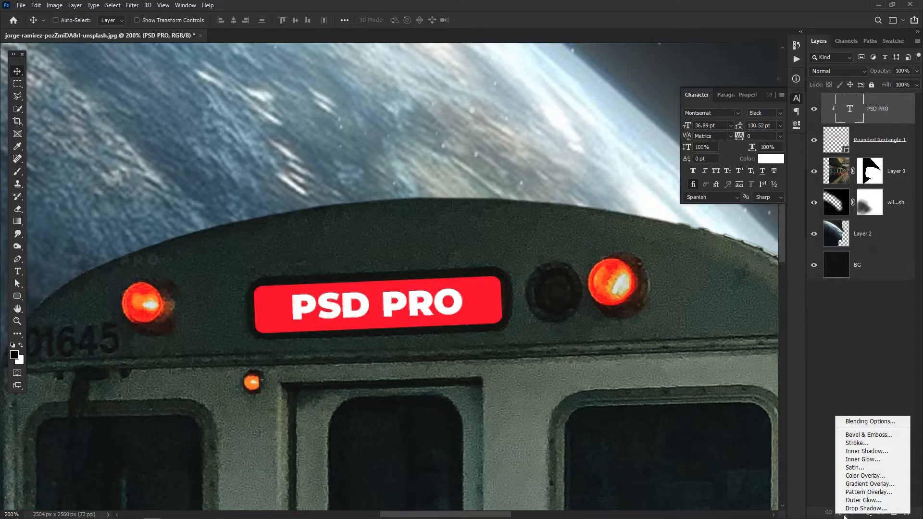
left_click(865, 501)
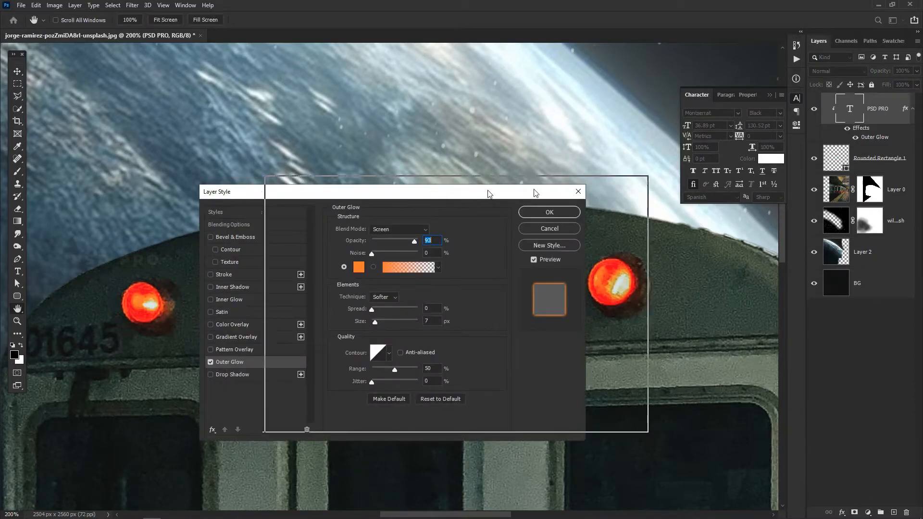
left_click_drag(423, 195, 698, 165)
left_click(633, 238)
left_click(596, 306)
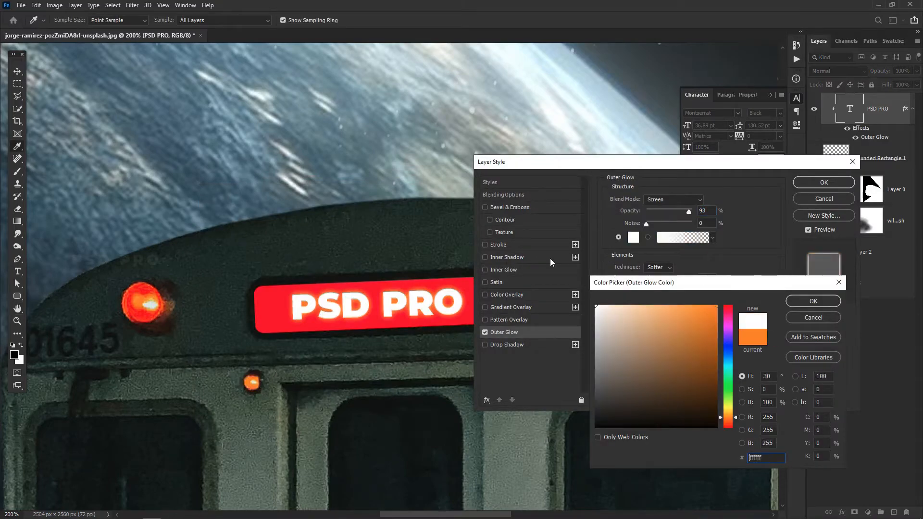
left_click(812, 303)
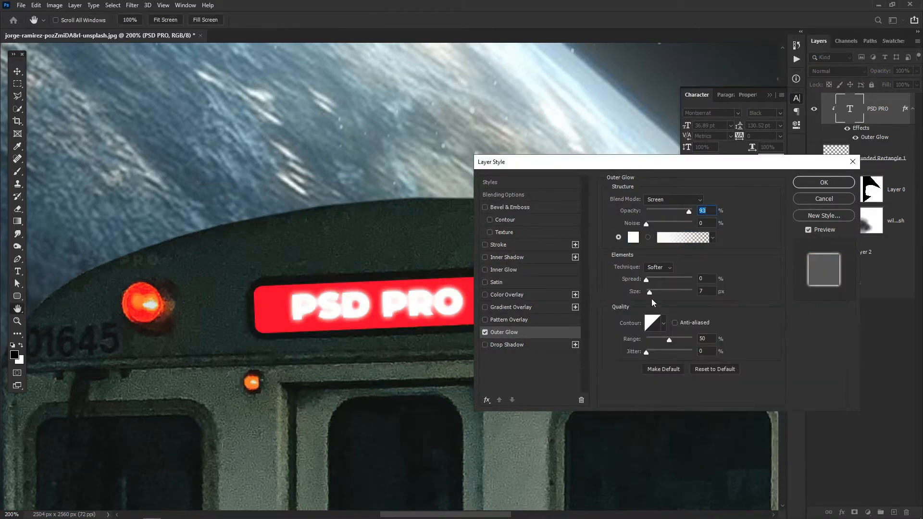
left_click_drag(648, 294, 649, 280)
left_click_drag(688, 212, 662, 217)
left_click(823, 182)
Step: Rasterize the Rounded Rectangle 1 layer and soften it with a 1.1 px Gaussian Blur
left_click(878, 140)
left_click(842, 512)
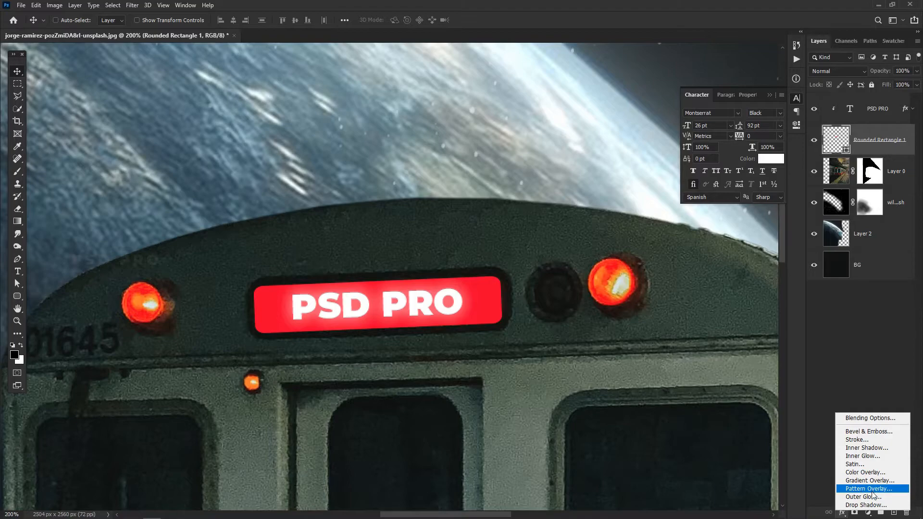
left_click(874, 149)
right_click(876, 149)
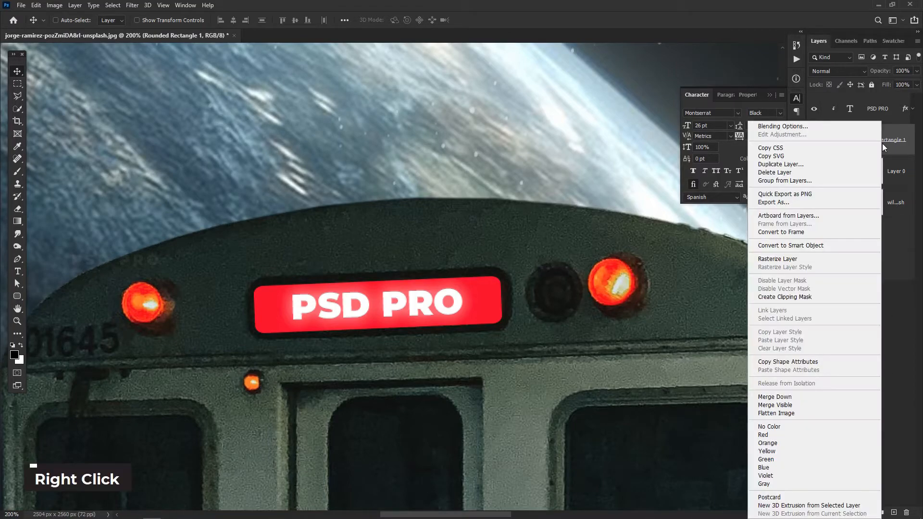
left_click(819, 259)
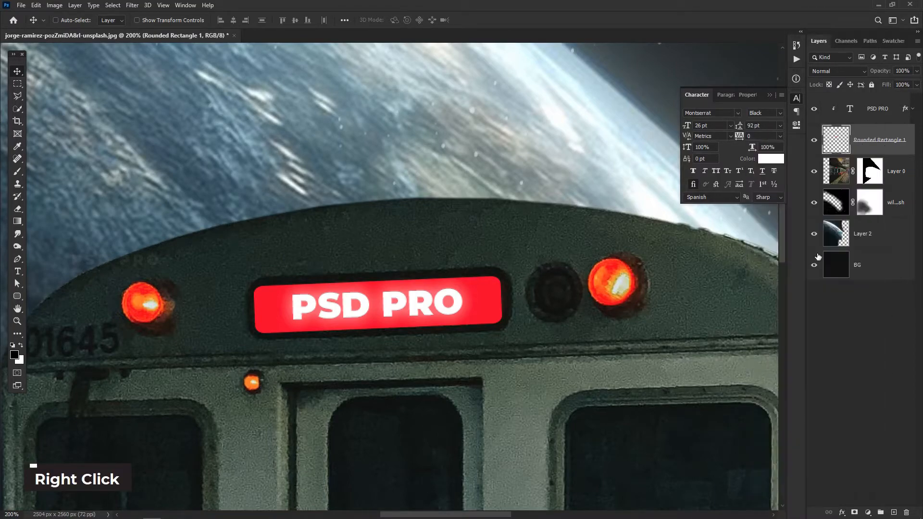
left_click(132, 5)
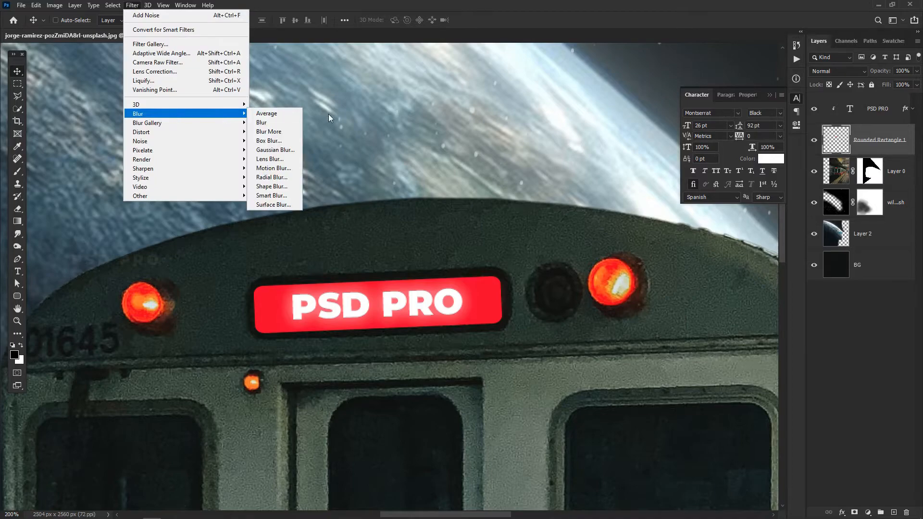
left_click(287, 150)
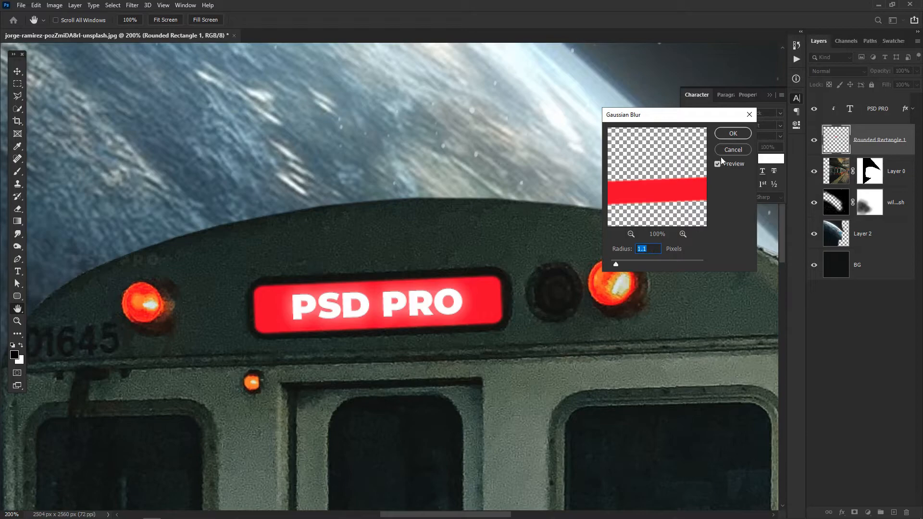
left_click(733, 134)
Step: Add a bright red outer glow to the rounded rectangle with about 61% opacity, 2% spread and 49 px size, and collapse its effects list
left_click(842, 513)
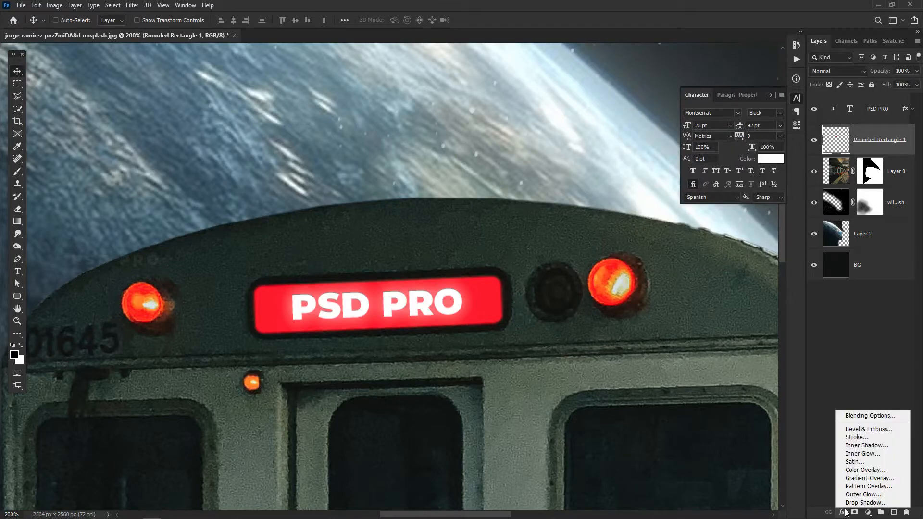
left_click(861, 496)
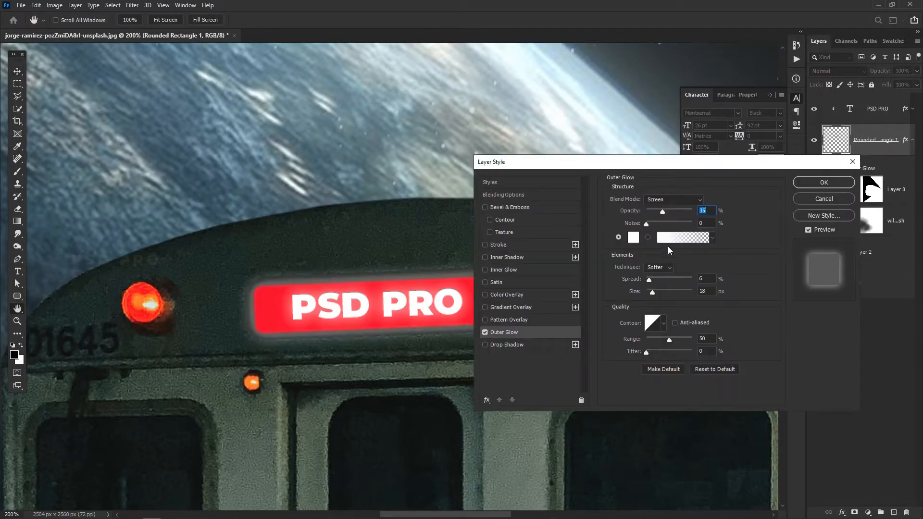
left_click(635, 239)
left_click(691, 332)
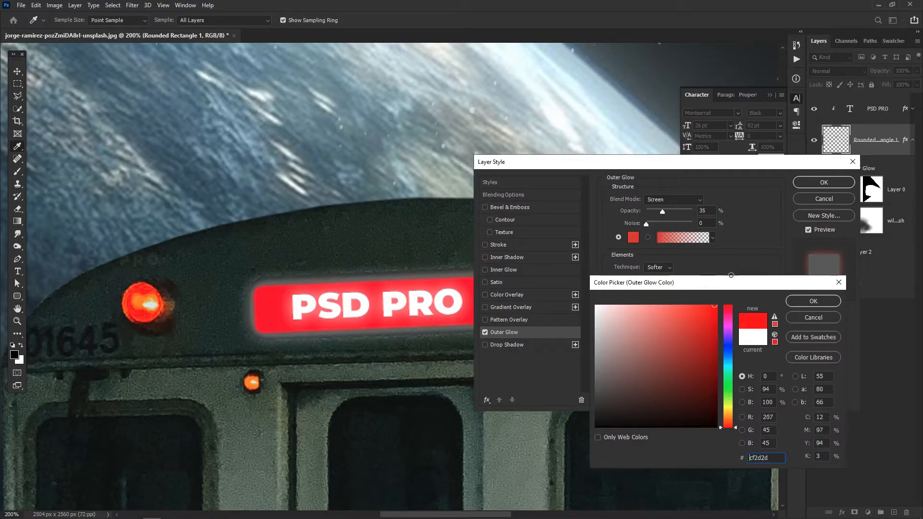
left_click(814, 301)
mouse_move(664, 211)
left_mouse_down()
mouse_move(692, 211)
mouse_move(674, 215)
left_mouse_up()
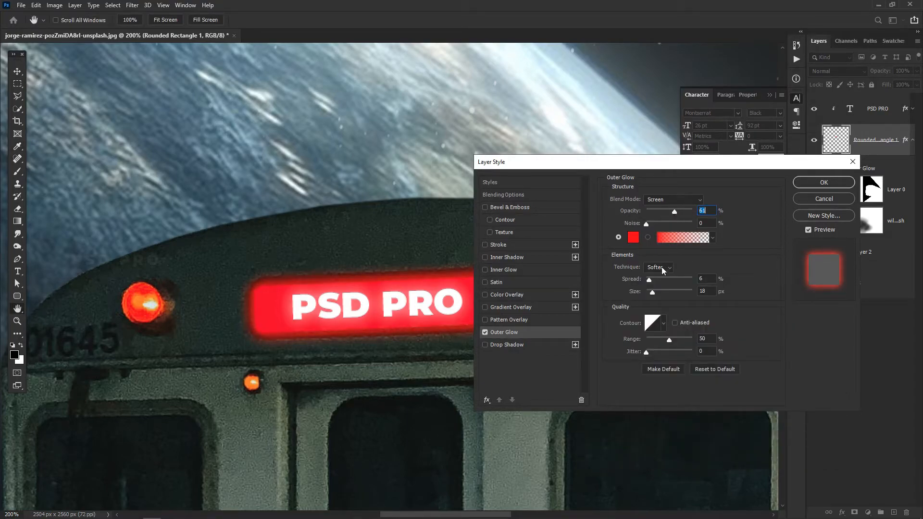
left_click_drag(647, 279, 658, 291)
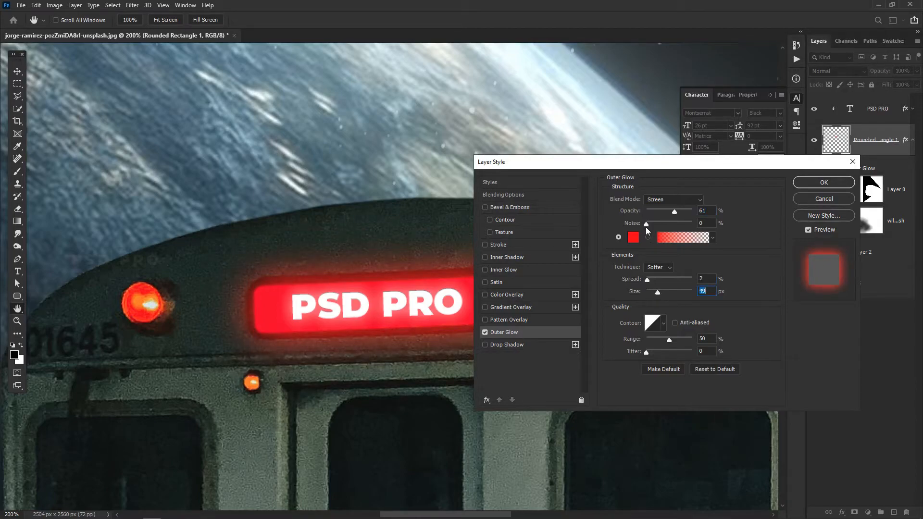
left_click(673, 211)
left_click(824, 183)
key("ctrl+0")
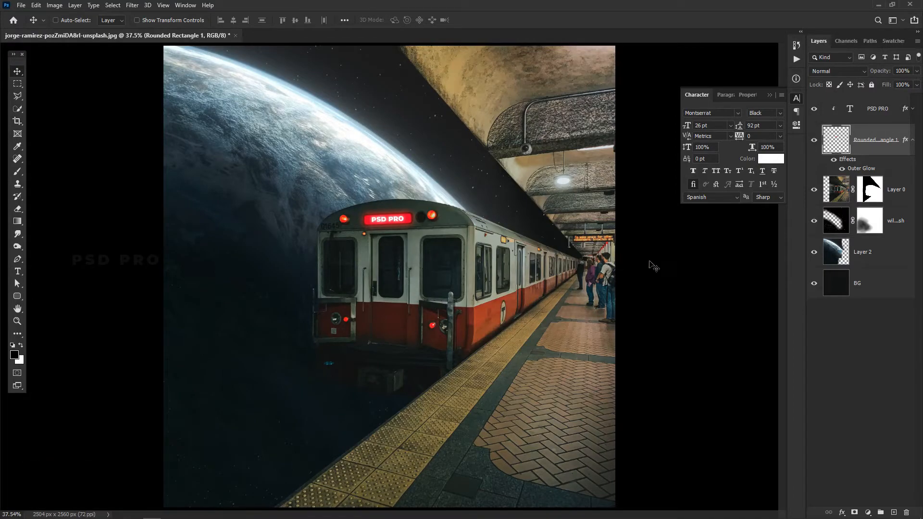
left_click(906, 140)
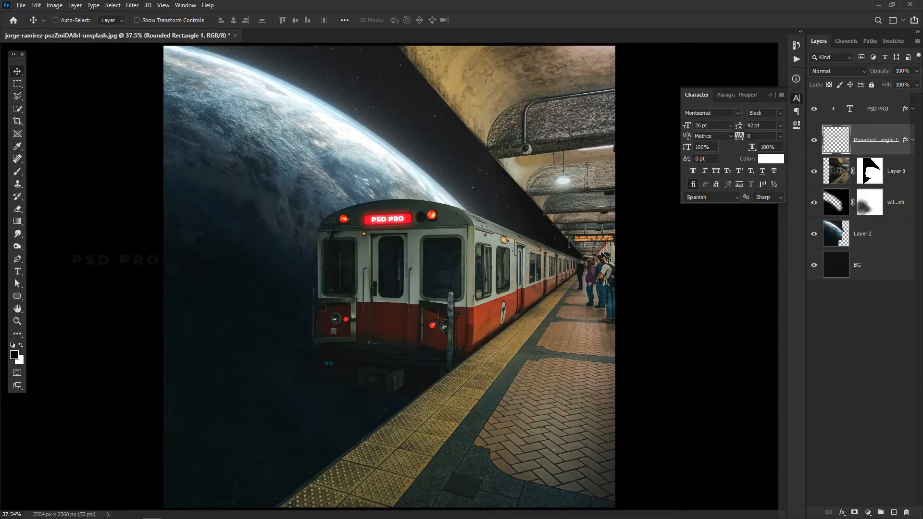
Step: Outline the lit message area of the hanging platform LED sign with a Polygonal Lasso selection
key("ctrl")
key("ctrl+equal")
key("ctrl+equal")
key("ctrl+equal")
key("ctrl+equal")
key("ctrl+equal")
key("ctrl+equal")
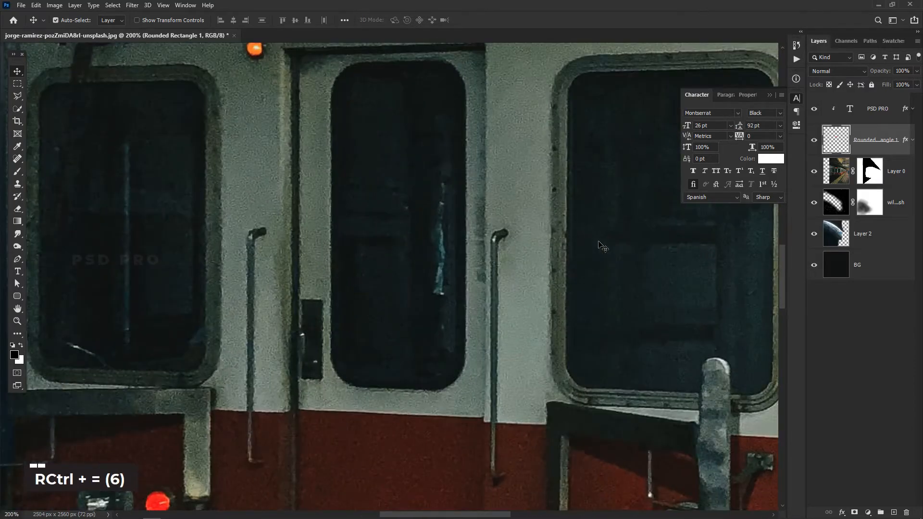
key("space")
left_click_drag(629, 248, 336, 315)
key("ctrl")
key("ctrl+equal")
key("ctrl+equal")
key("space")
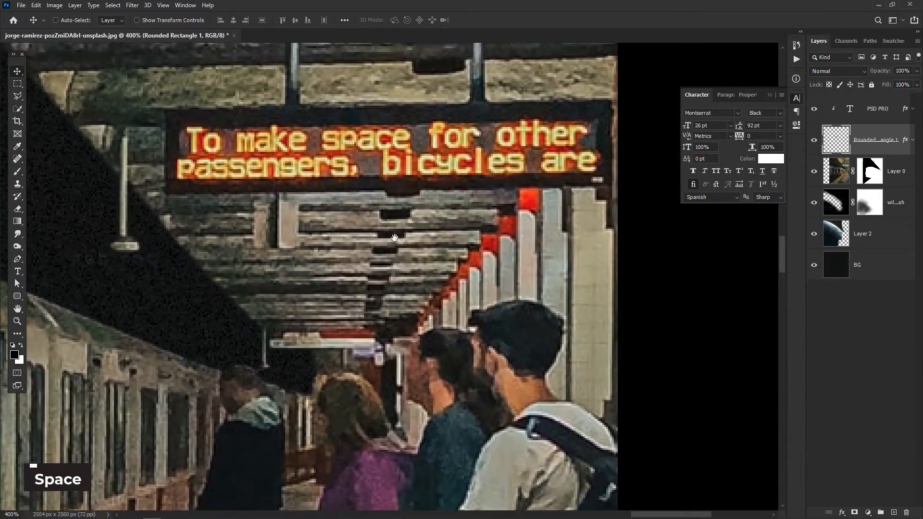
left_click_drag(143, 90, 160, 172)
left_click(19, 98)
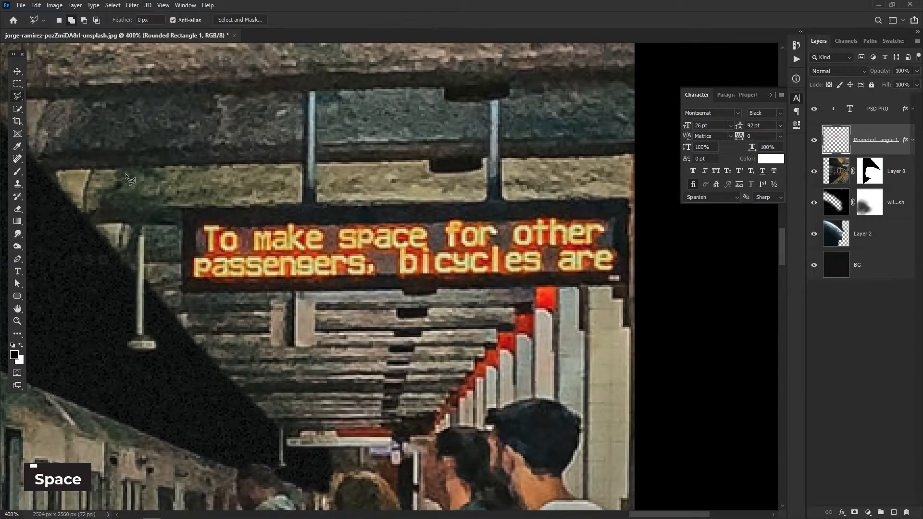
left_click(193, 224)
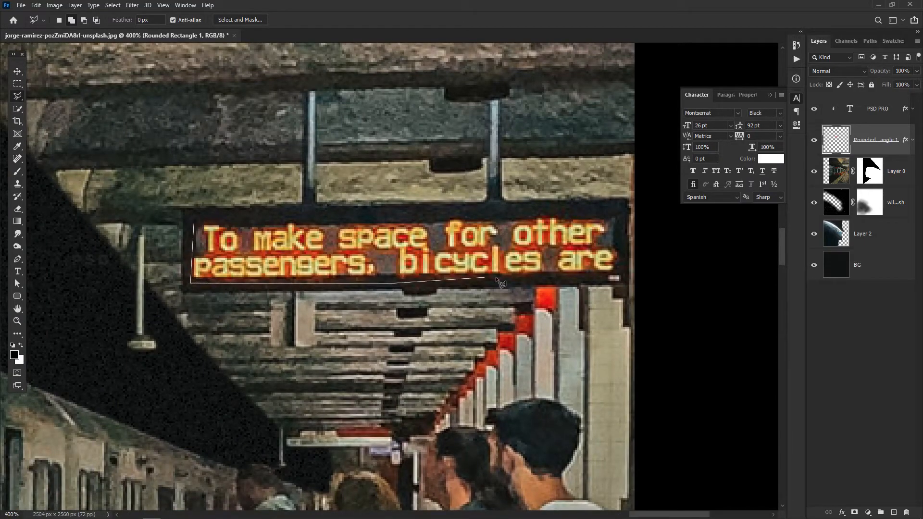
double_click(622, 219)
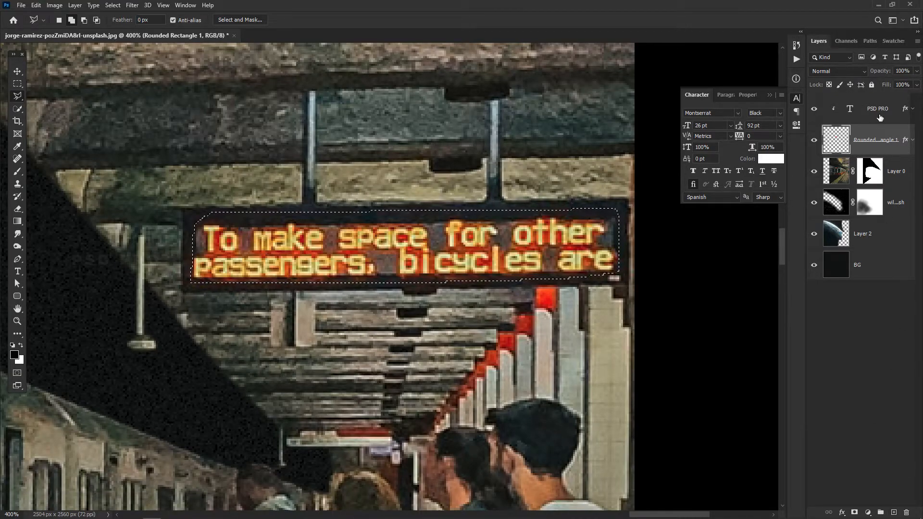
Step: Add a new layer above the PSD PRO text, fill the selection with a dark colour sampled from the LED sign's border, and deselect
key("alt+bracketright")
left_click(894, 512)
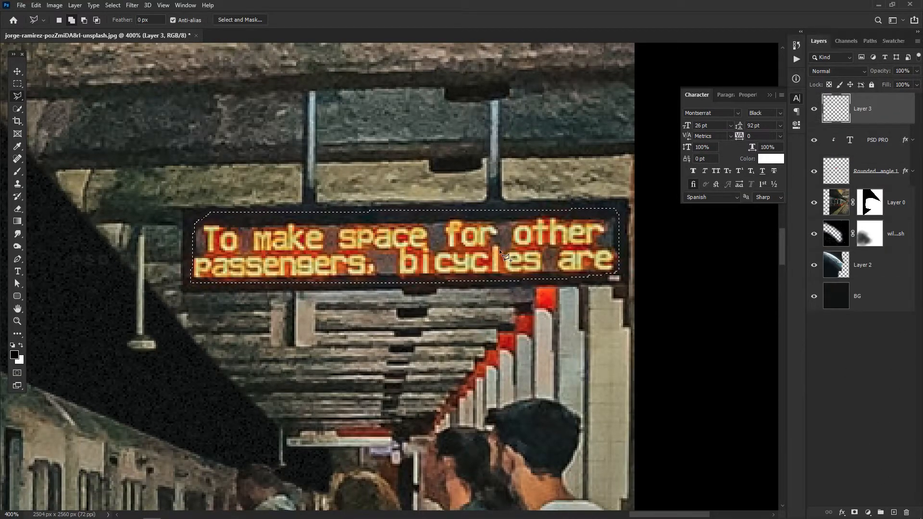
key("i")
left_click(484, 214)
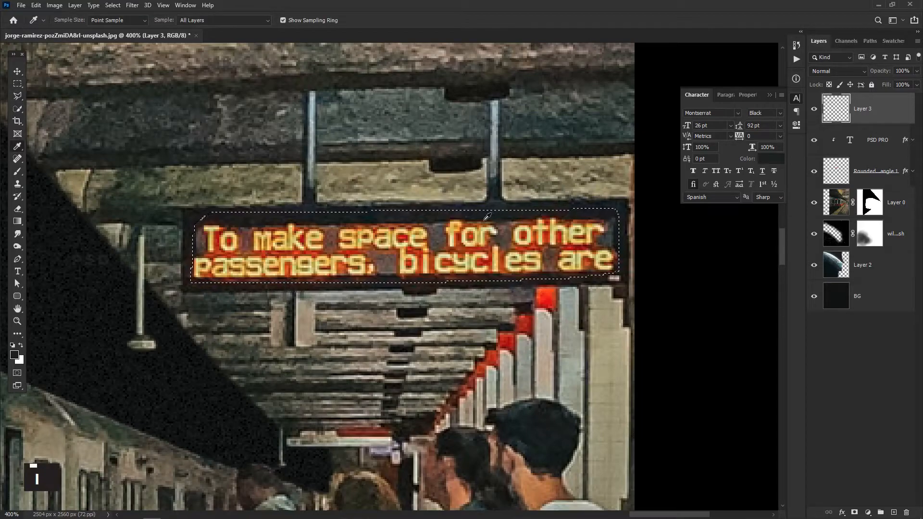
key("alt+BackSpace")
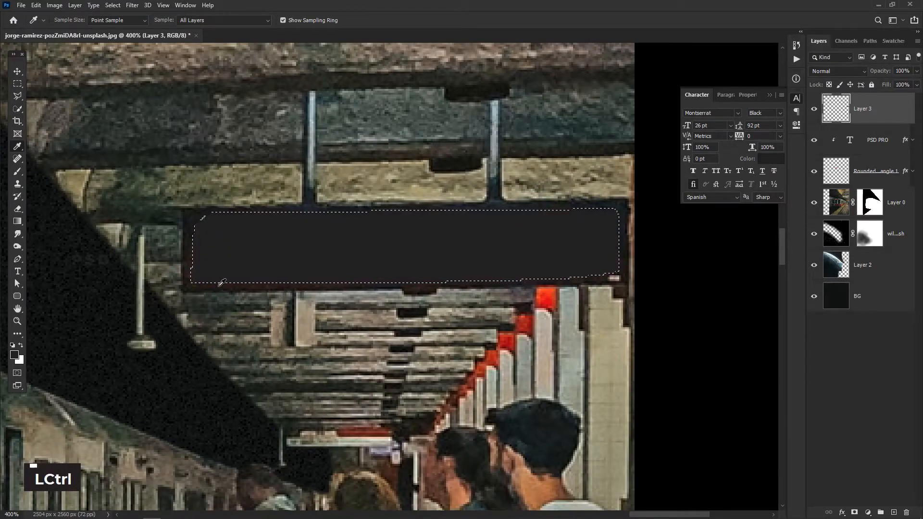
double_click(220, 284)
key("alt+BackSpace")
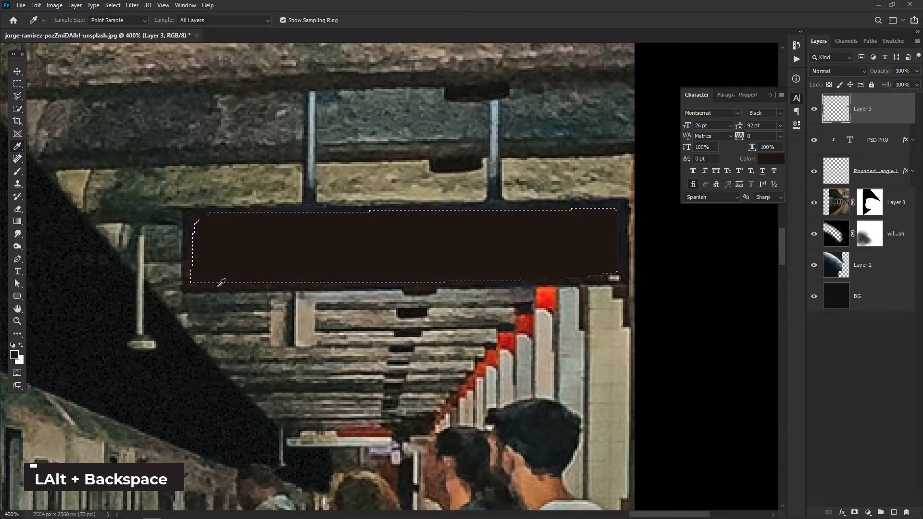
key("ctrl+d")
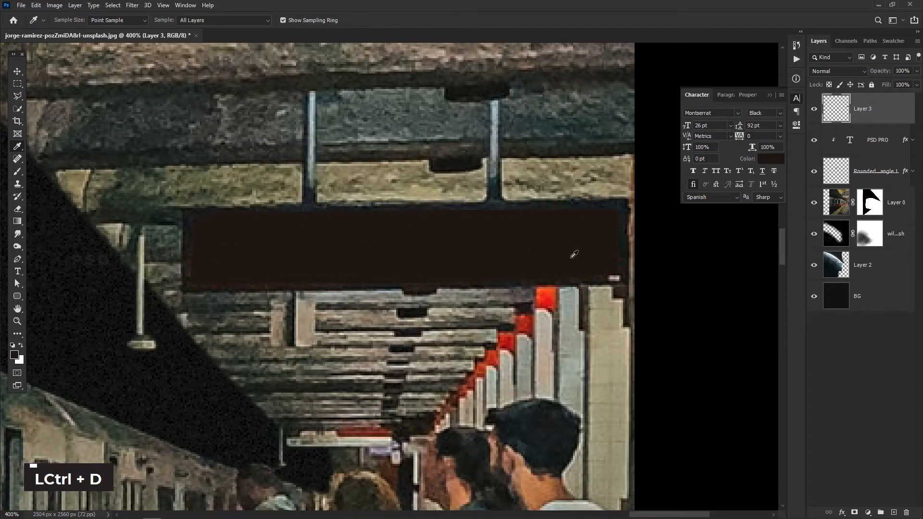
Step: Lock the transparent pixels of Layer 3 and refill it with a near-black tone sampled from the sign's end edge
left_click(629, 236)
key("alt")
left_click(829, 84)
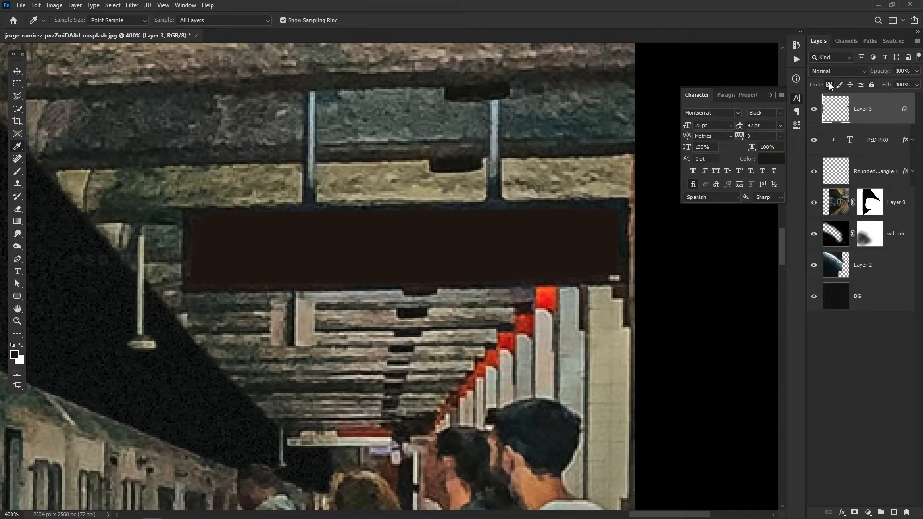
key("alt+BackSpace")
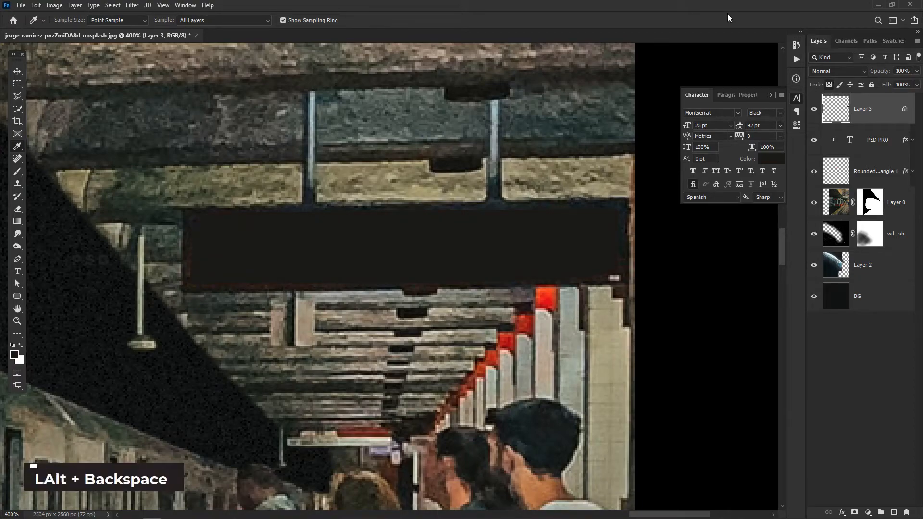
Step: Add about 2.3% Gaussian monochromatic noise to the dark sign panel on Layer 3
left_click(16, 71)
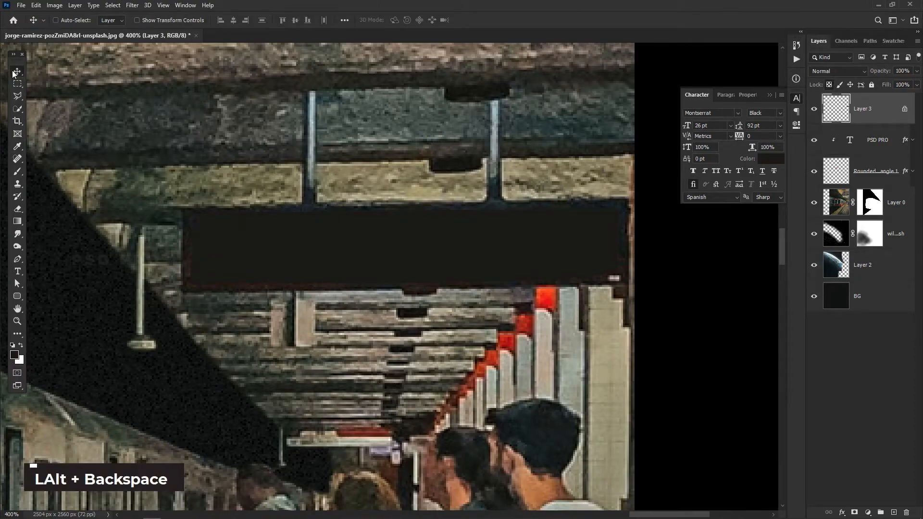
left_click(118, 9)
mouse_move(132, 5)
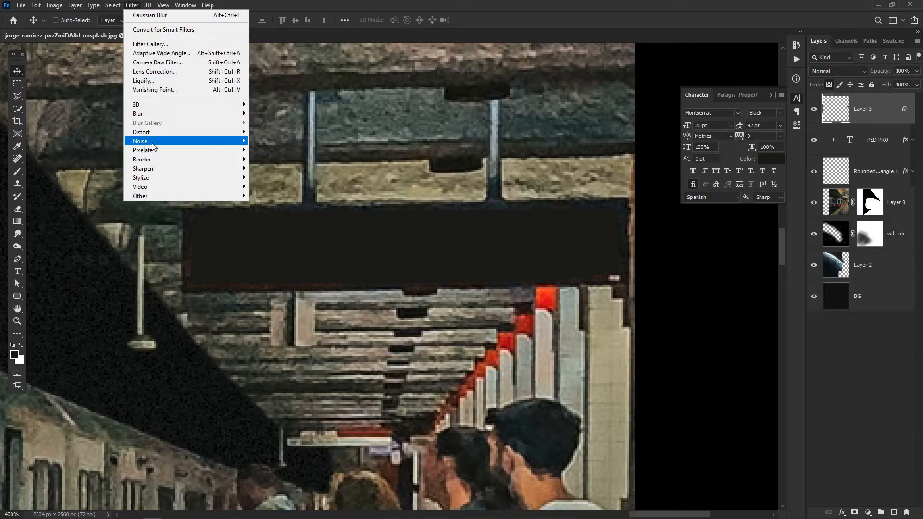
mouse_move(153, 144)
left_click(269, 141)
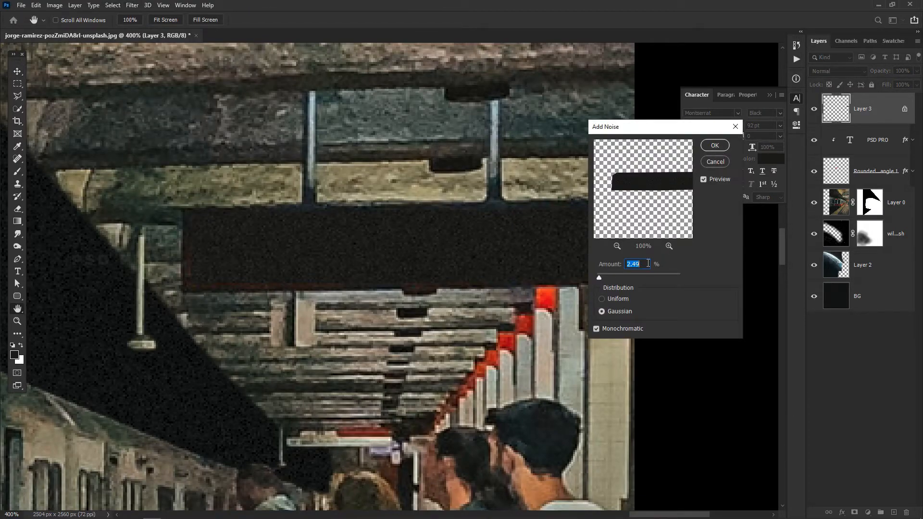
scroll(636, 265, "down", 1)
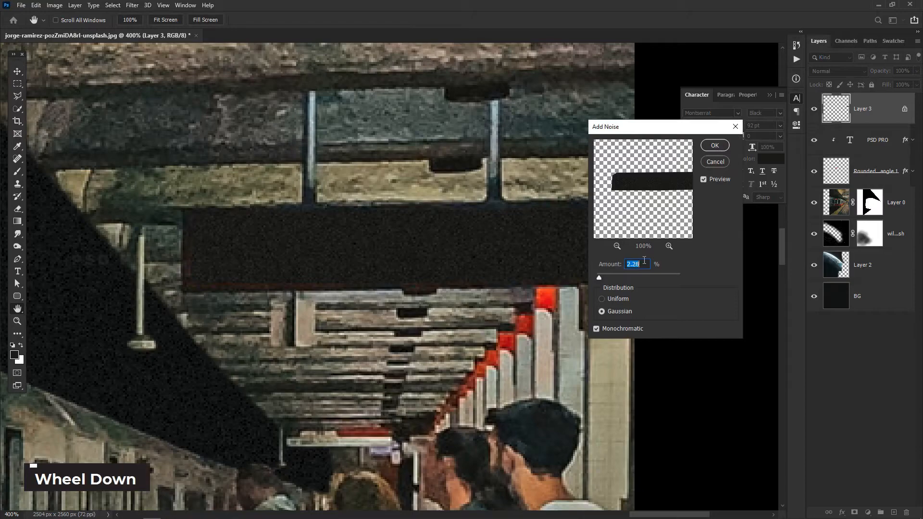
left_click(713, 146)
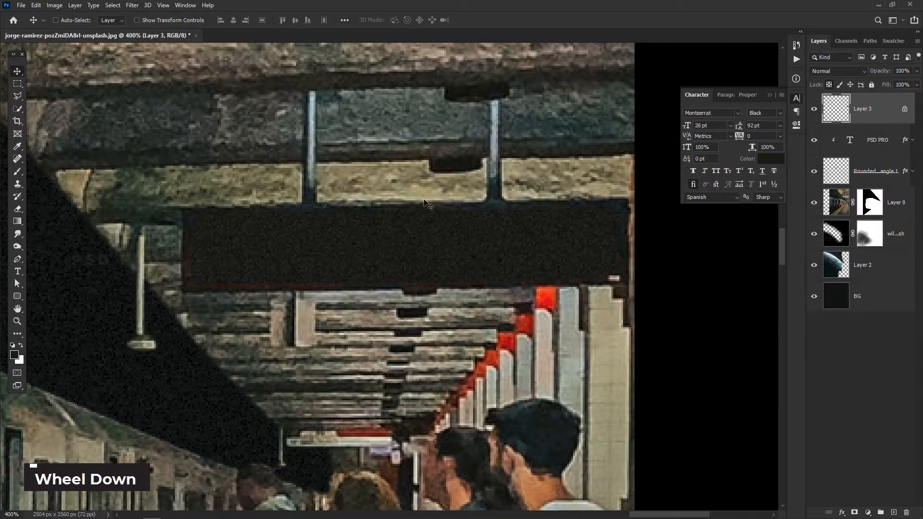
Step: Add the text SPACE STATION below the sign in 26 pt Montserrat and set its weight to Medium
left_click(17, 272)
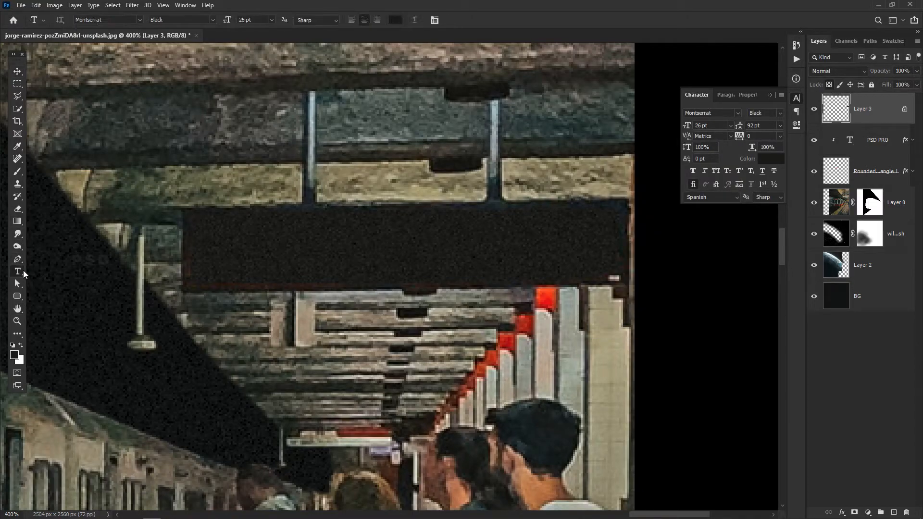
left_click(277, 360)
type("SP")
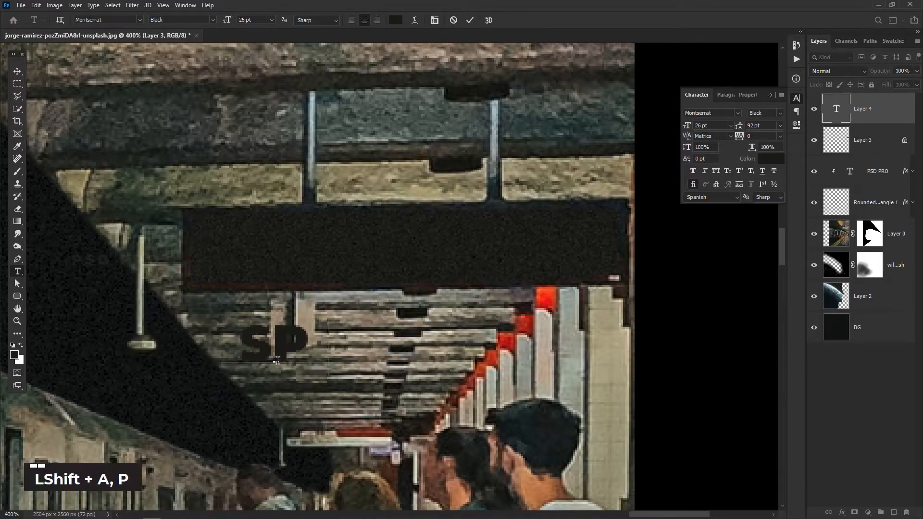
type("ACE")
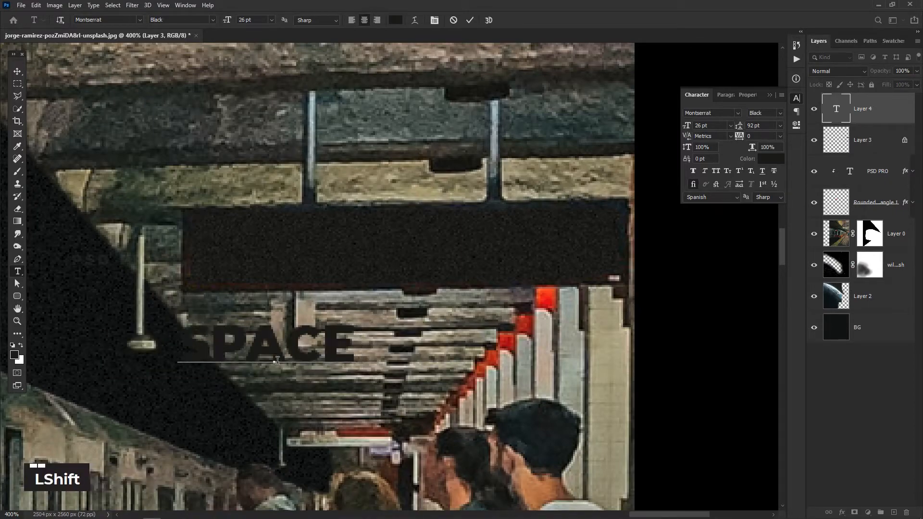
type(" STATION")
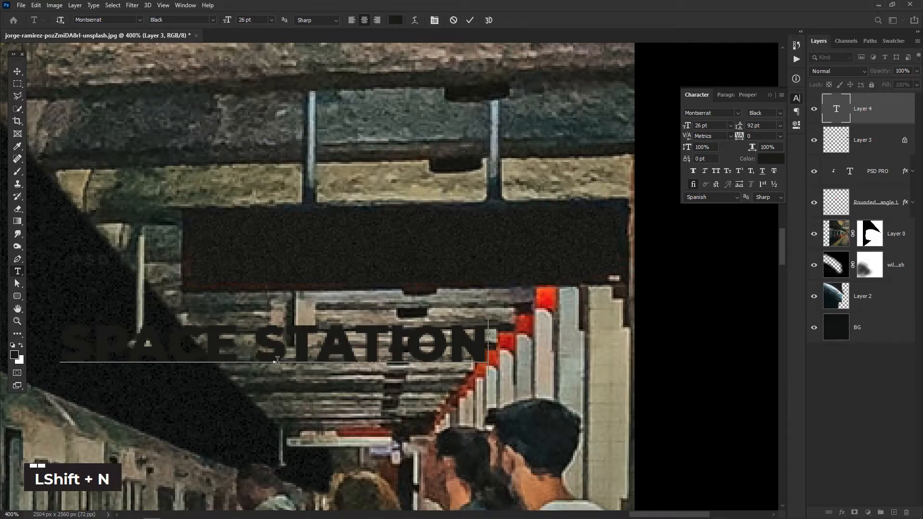
key("ctrl+a")
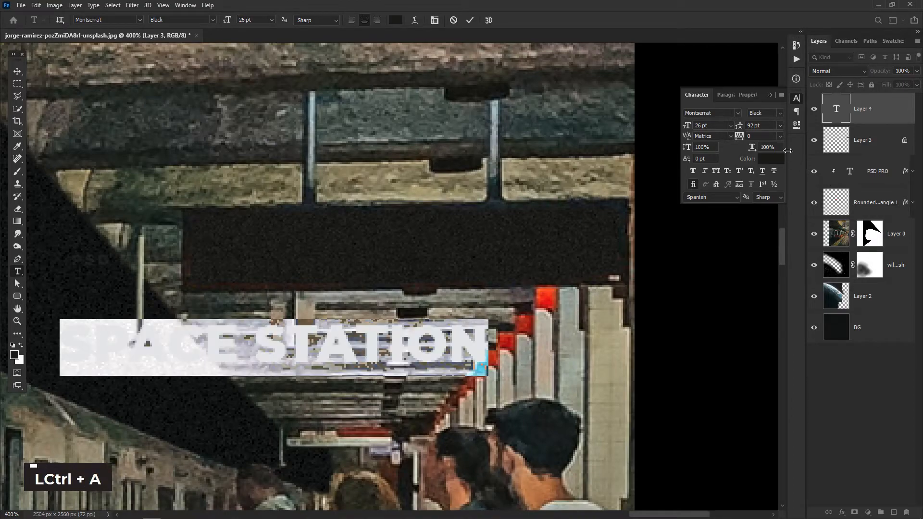
left_click(781, 113)
left_click(770, 188)
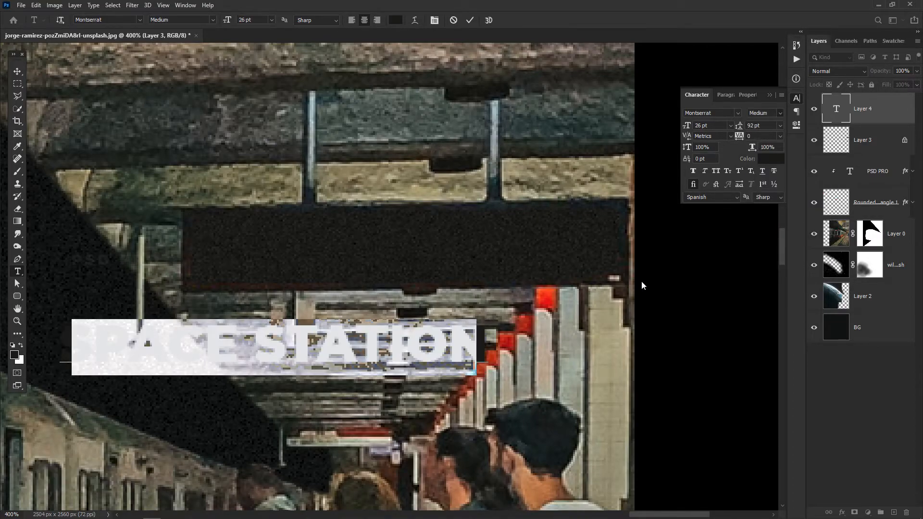
left_click(833, 116)
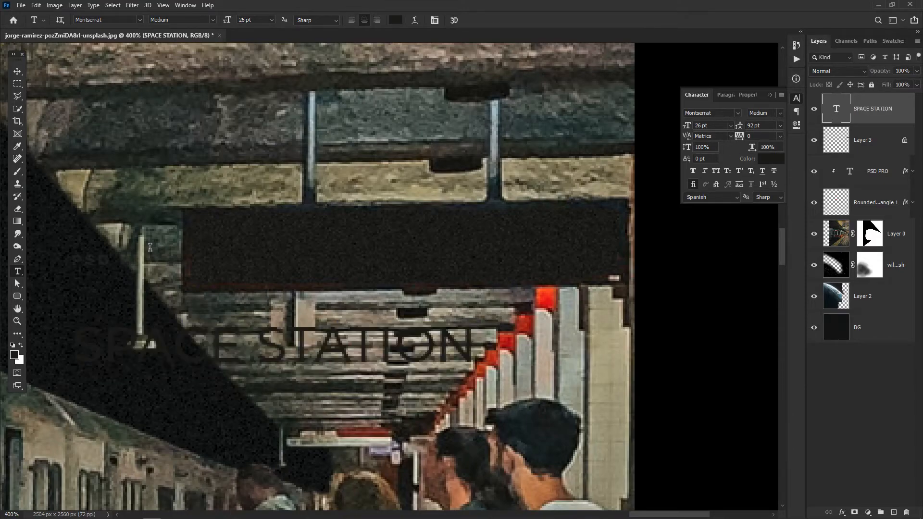
Step: Move the SPACE STATION text onto the dark platform sign, colour it orange and centre it on the panel
left_click(17, 71)
left_click_drag(293, 364, 423, 270)
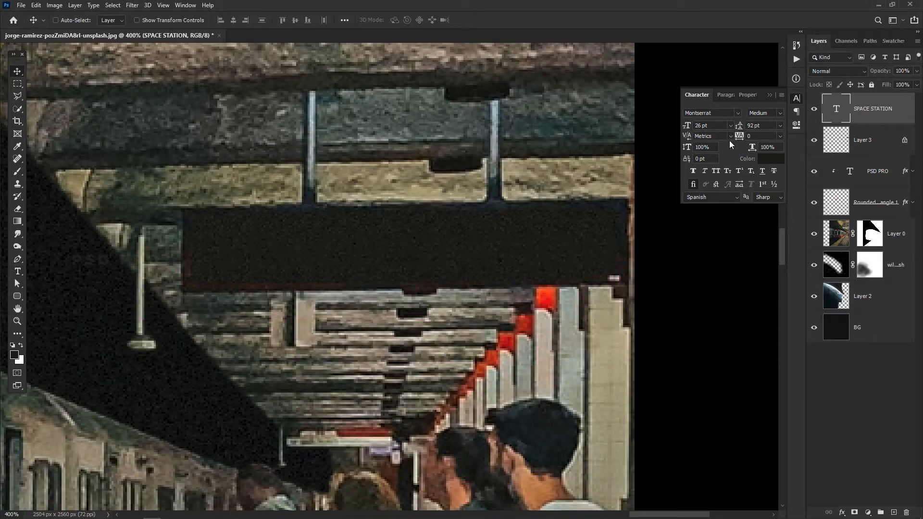
left_click(771, 159)
key("ctrl+v")
left_click(793, 295)
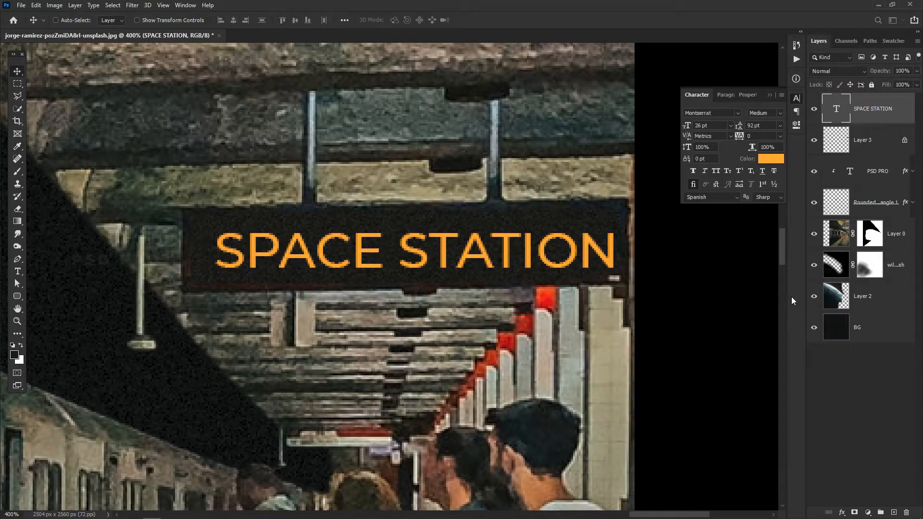
left_click_drag(488, 241, 478, 238)
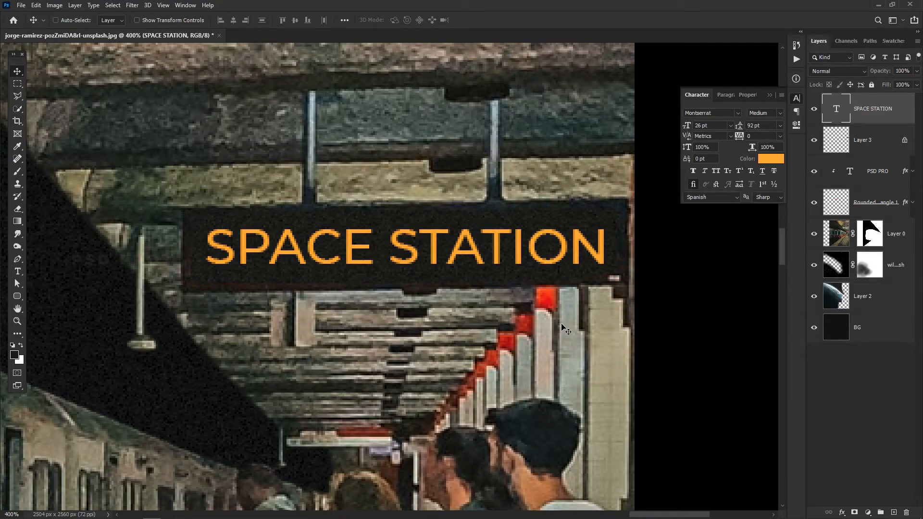
key("Down")
key("ctrl+minus")
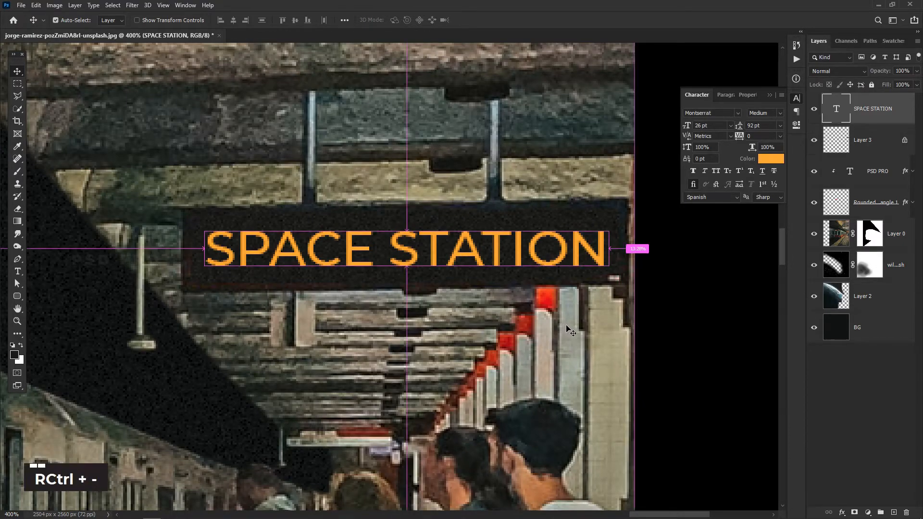
key("ctrl+0")
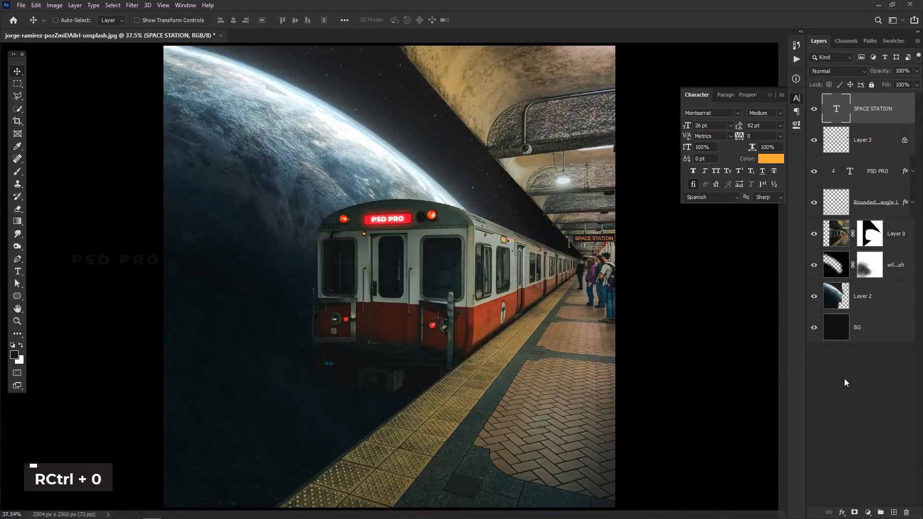
Step: Add an Outer Glow to the SPACE STATION text and set the glow colour to orange ff7200
left_click(842, 512)
left_click(862, 498)
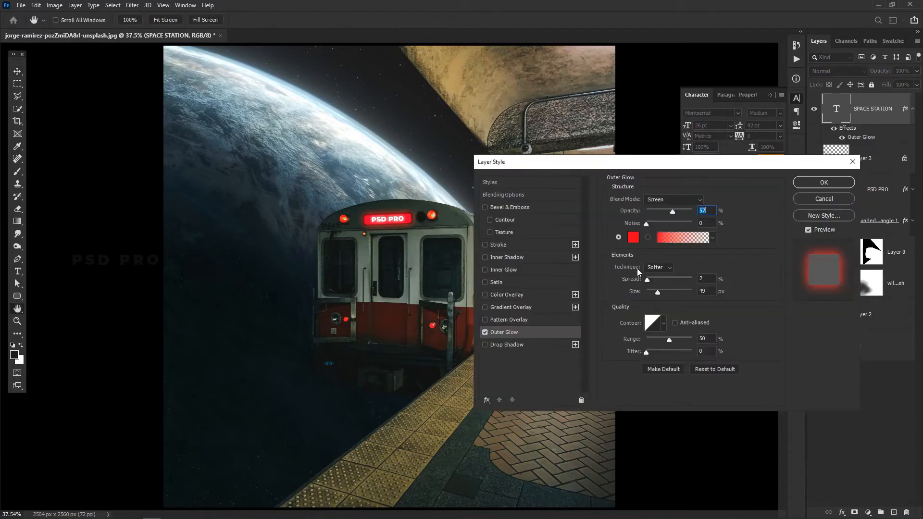
left_click_drag(648, 170, 325, 220)
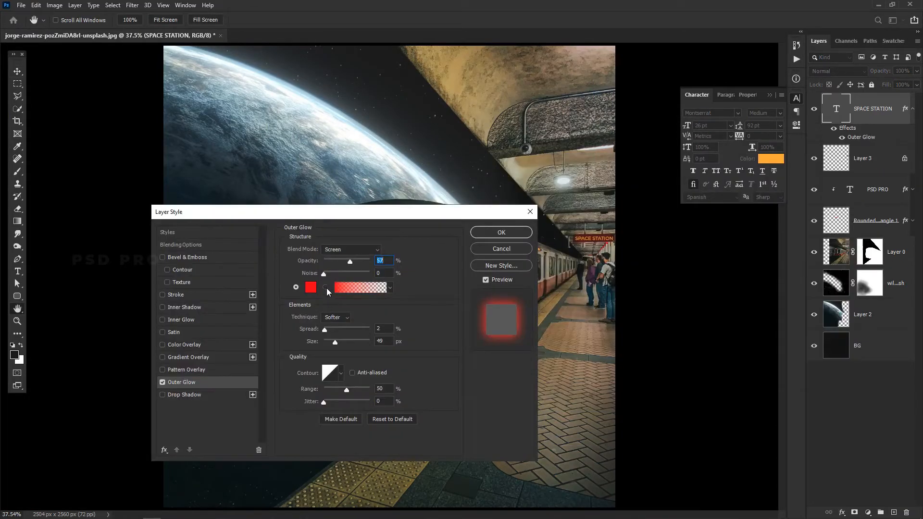
left_click(310, 288)
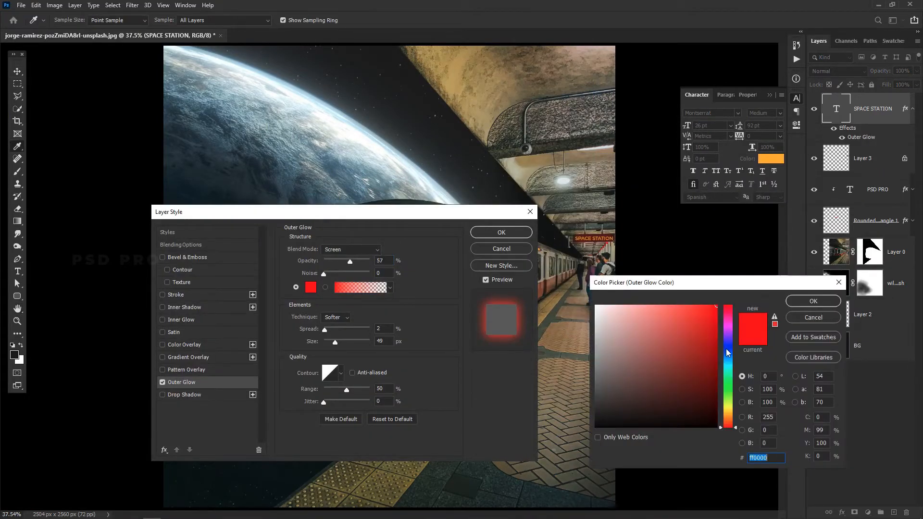
left_click_drag(728, 354, 729, 418)
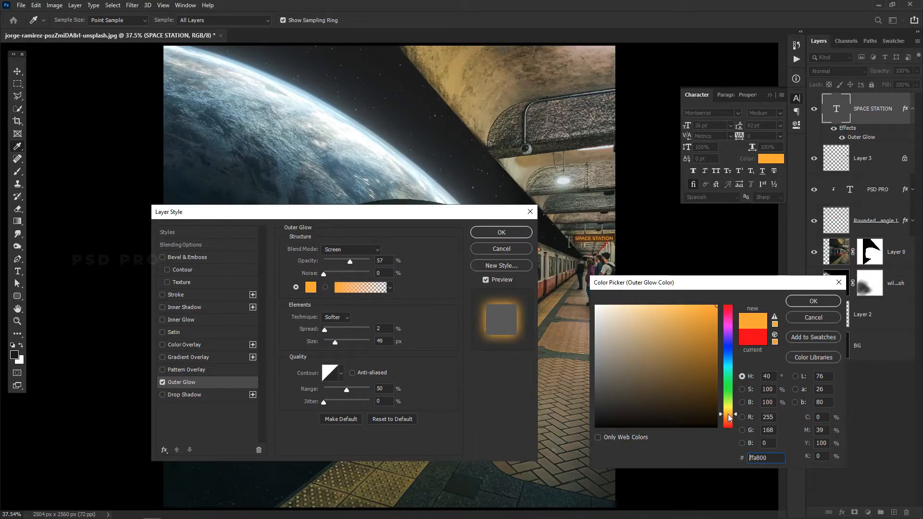
left_click_drag(729, 418, 728, 422)
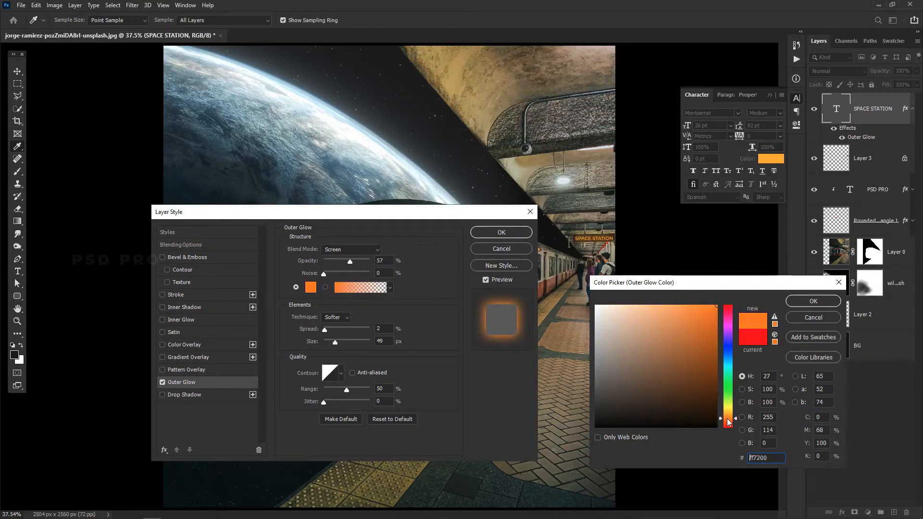
left_click(806, 302)
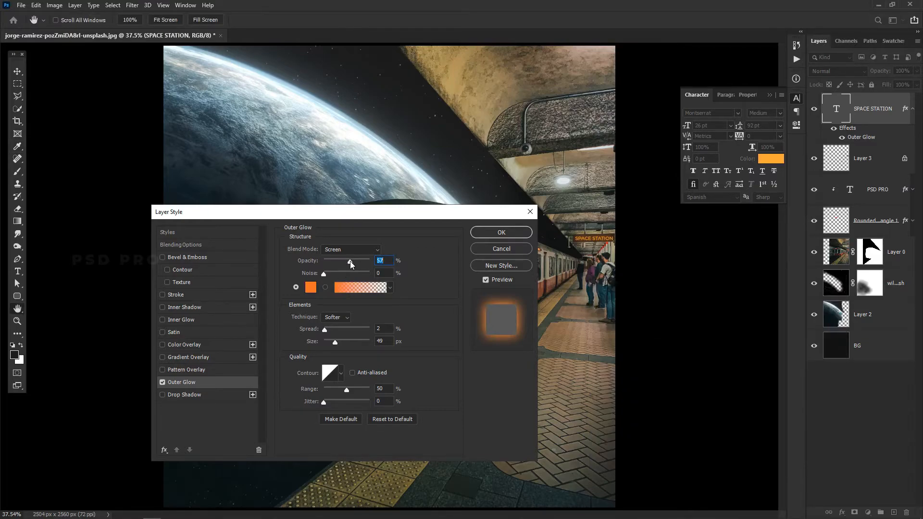
Step: Tune the SPACE STATION glow to 41% opacity, about 4% spread and 16 px size, and apply the layer style
left_click_drag(336, 341, 325, 331)
mouse_move(349, 261)
left_mouse_down()
mouse_move(368, 259)
mouse_move(351, 262)
left_mouse_up()
left_click_drag(330, 341, 329, 342)
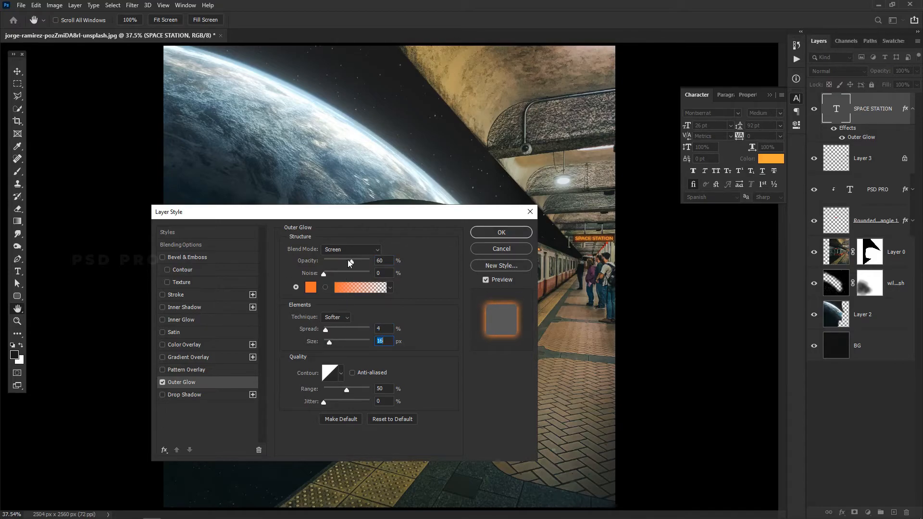
mouse_move(348, 261)
left_mouse_down()
mouse_move(370, 257)
mouse_move(343, 264)
left_mouse_up()
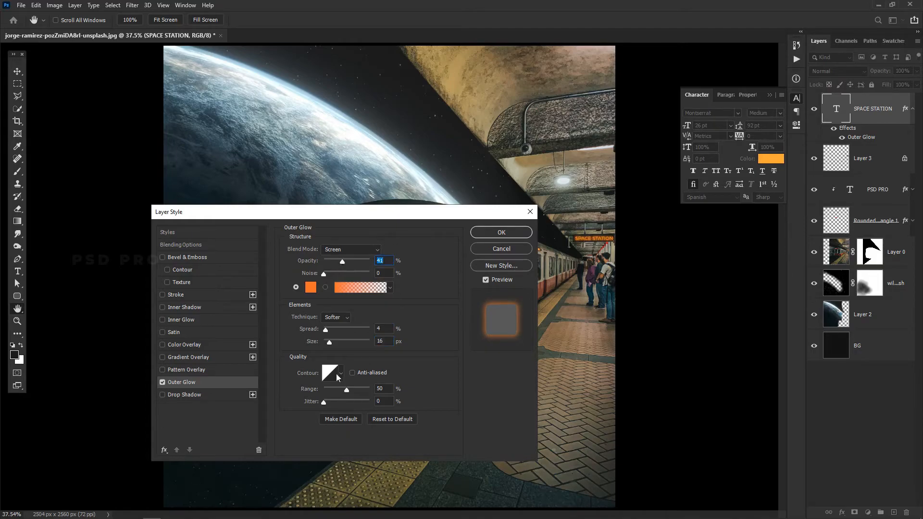
left_click_drag(331, 331, 330, 342)
left_click(501, 233)
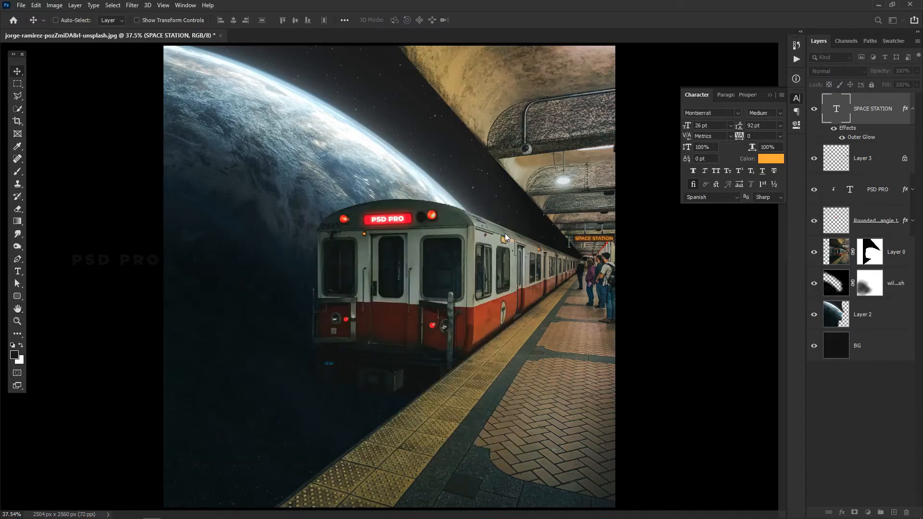
left_click(797, 98)
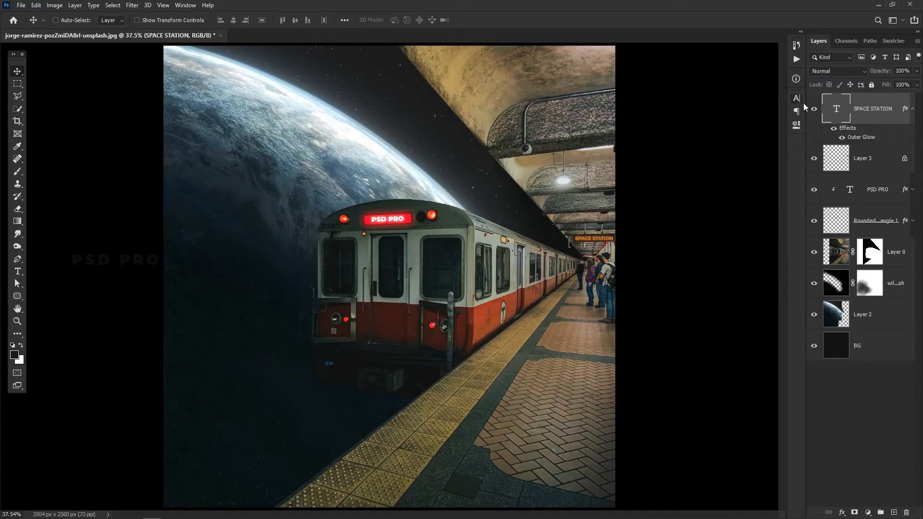
left_click(912, 108)
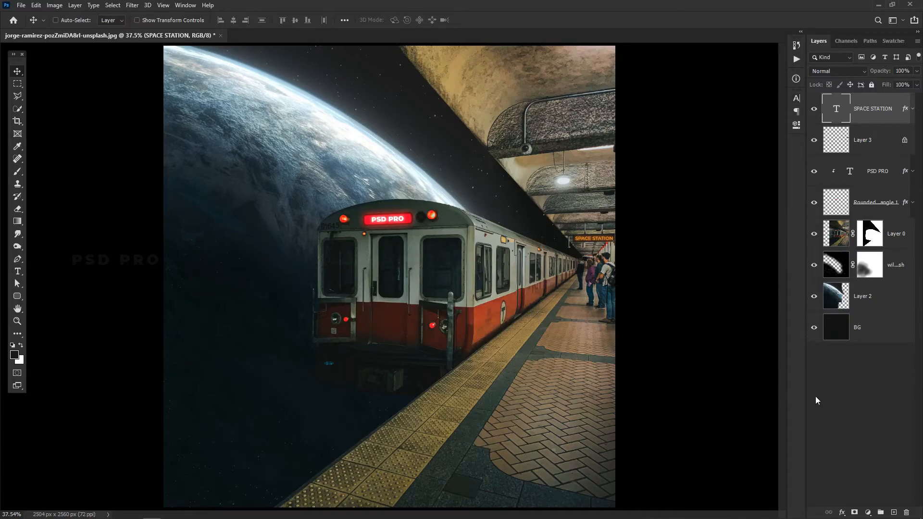
Step: Add a Color Balance adjustment layer and shift its shadows toward blue by +7
left_click(869, 514)
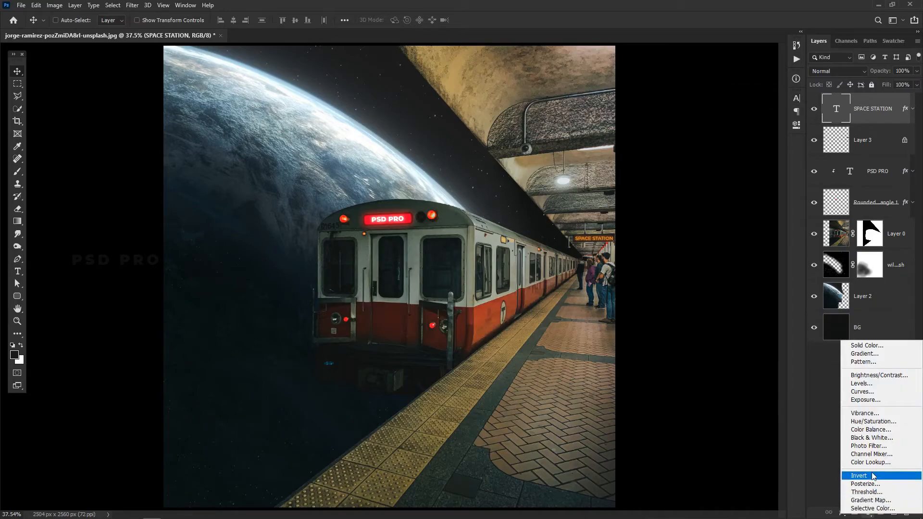
left_click(872, 429)
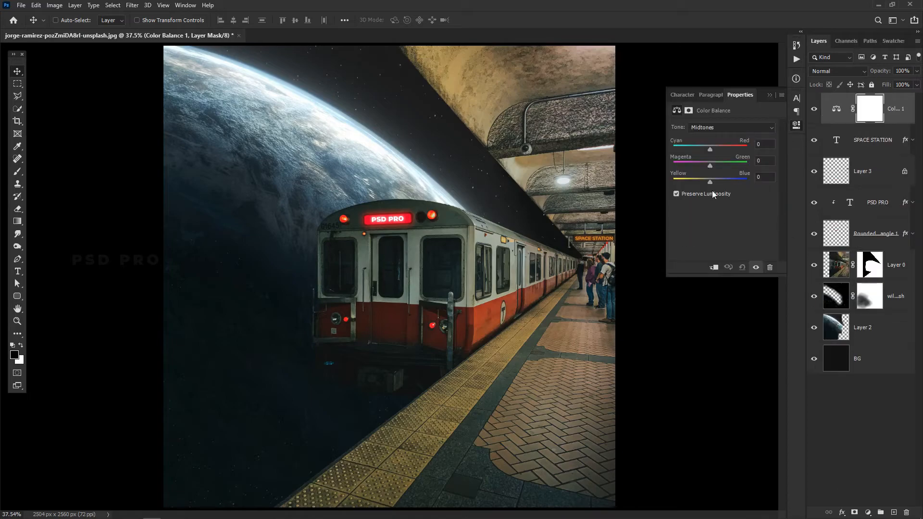
left_click_drag(710, 180, 717, 180)
left_click(732, 128)
left_click(710, 137)
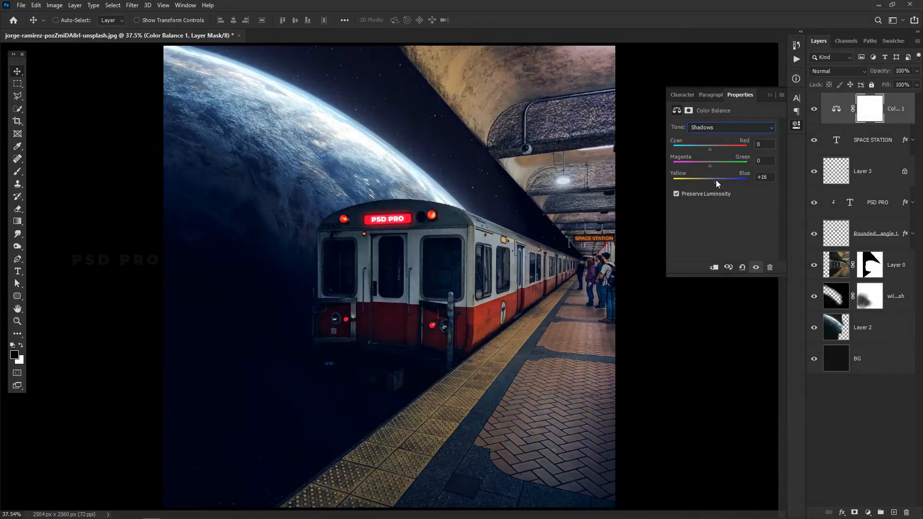
left_click(711, 131)
left_click(711, 130)
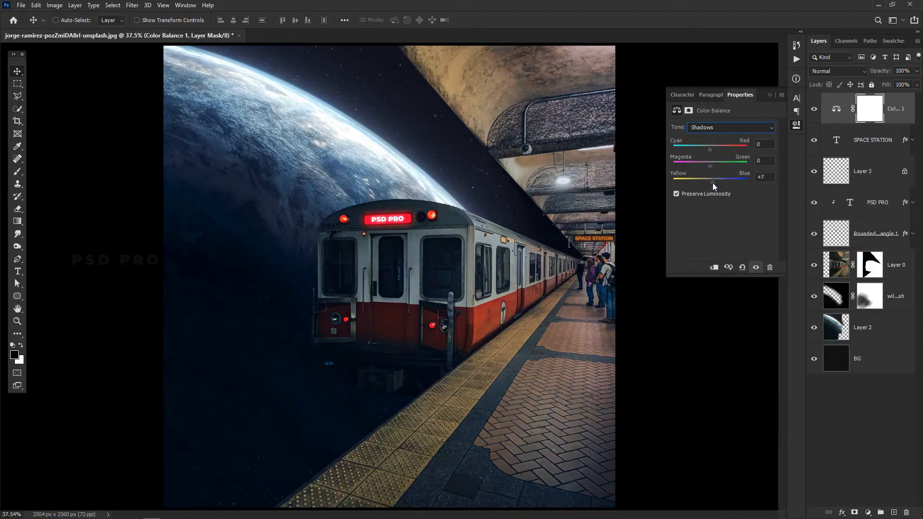
Step: Shift the Color Balance midtones toward blue by +23 and place the adjustment beneath the SPACE STATION text layer
left_click(719, 127)
left_click(718, 149)
left_click_drag(711, 184, 717, 184)
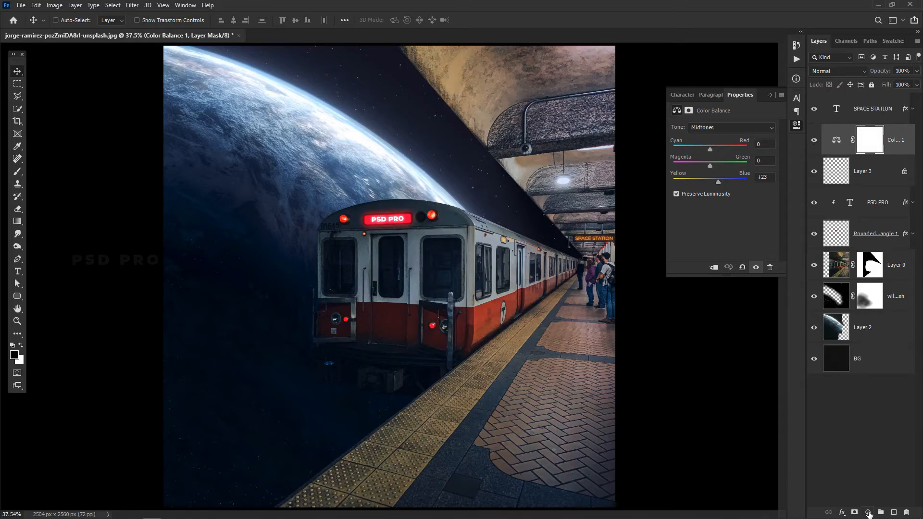
Step: Add a Selective Color adjustment above Color Balance and lower the black in Yellows to about -91% using the Absolute method
left_click(869, 513)
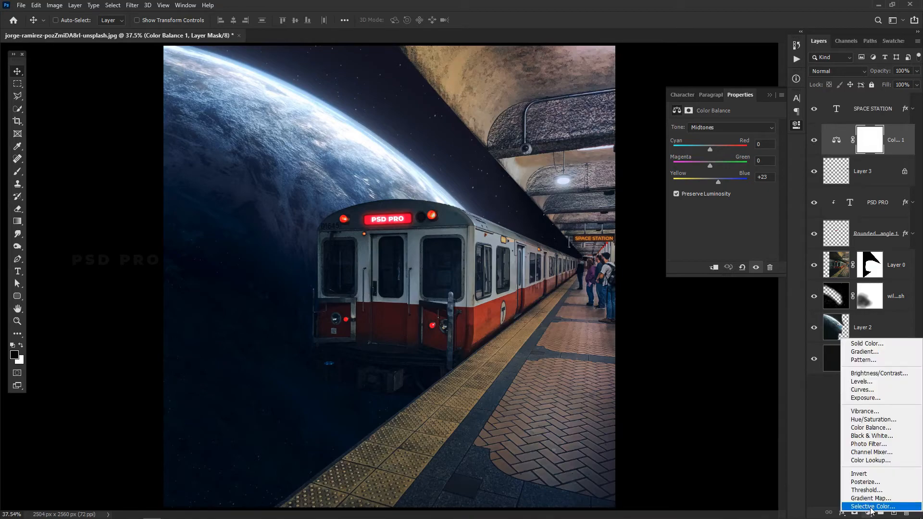
left_click(817, 497)
left_click_drag(722, 223, 667, 228)
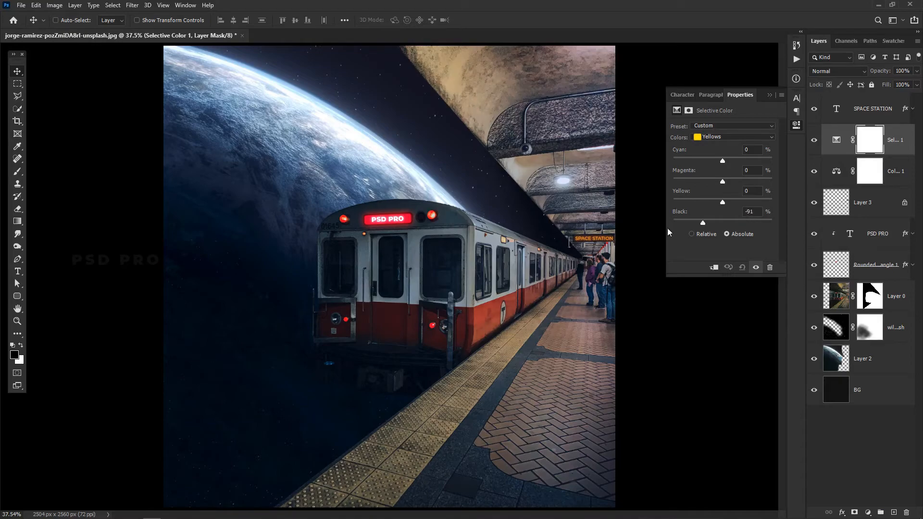
left_click(770, 95)
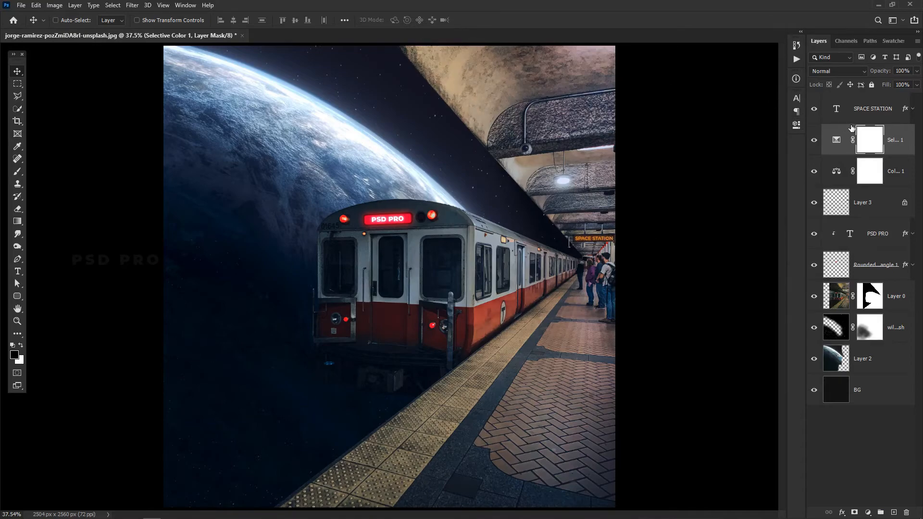
left_click(872, 111)
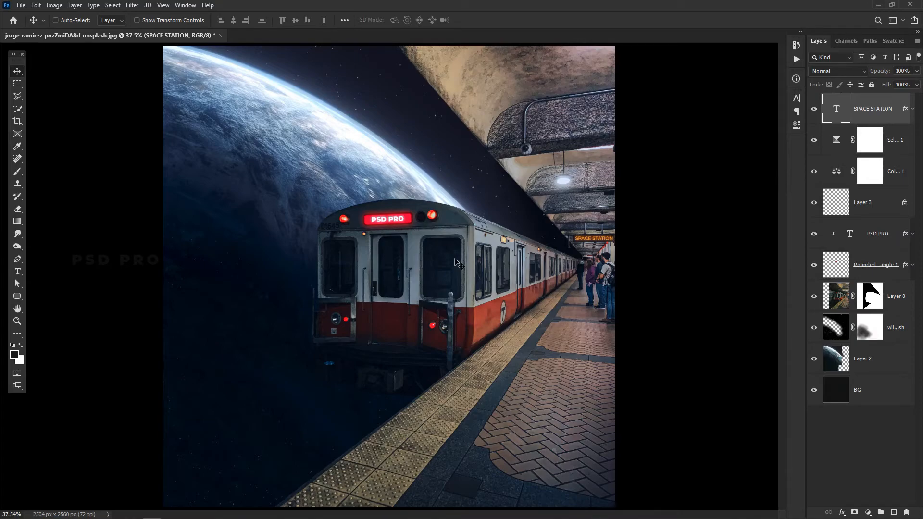
Step: Compare the train front at 100% with the Selective Color and Color Balance adjustments switched off and on
key("ctrl+equal")
key("ctrl+equal")
key("ctrl+equal")
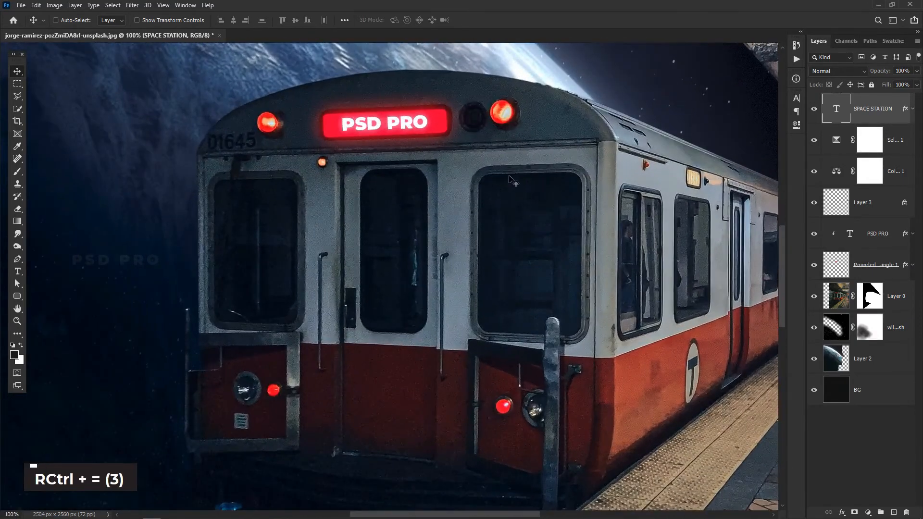
key("space")
left_click_drag(511, 179, 498, 260)
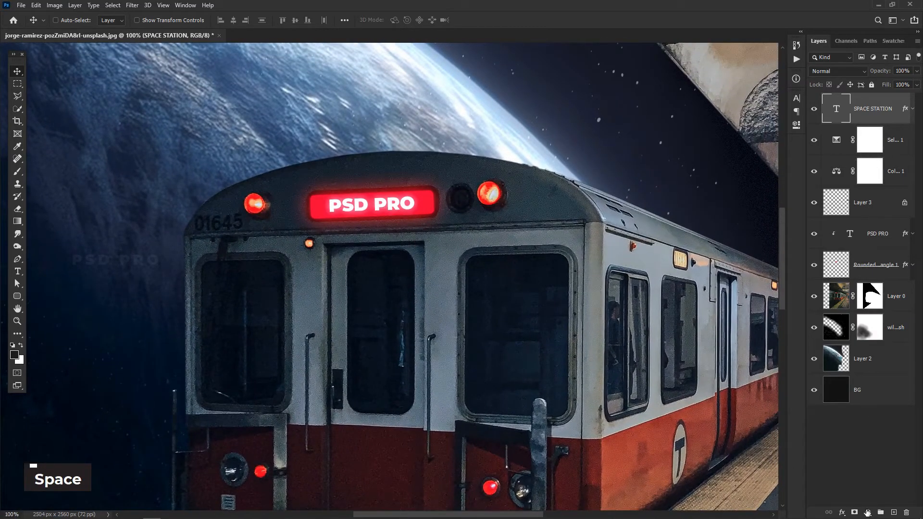
left_click(871, 145)
left_click(815, 144)
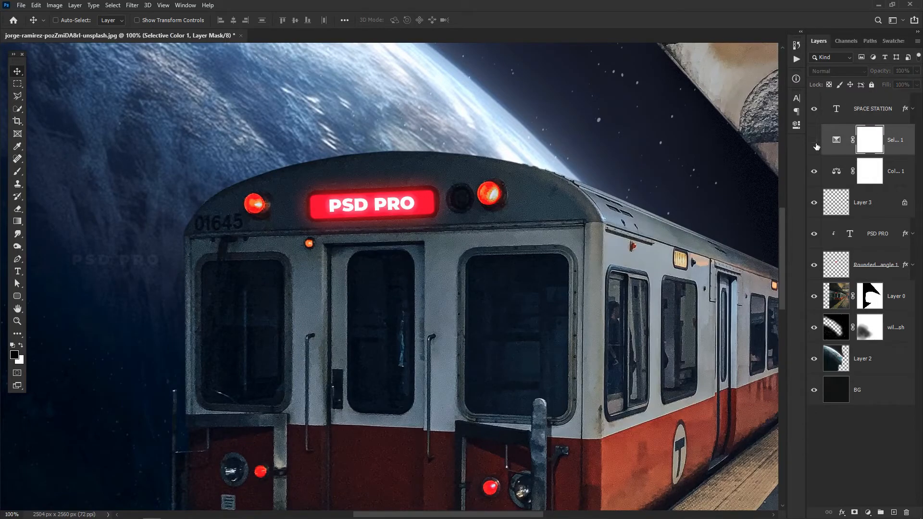
left_click(815, 144)
left_click(815, 143)
left_click(815, 143)
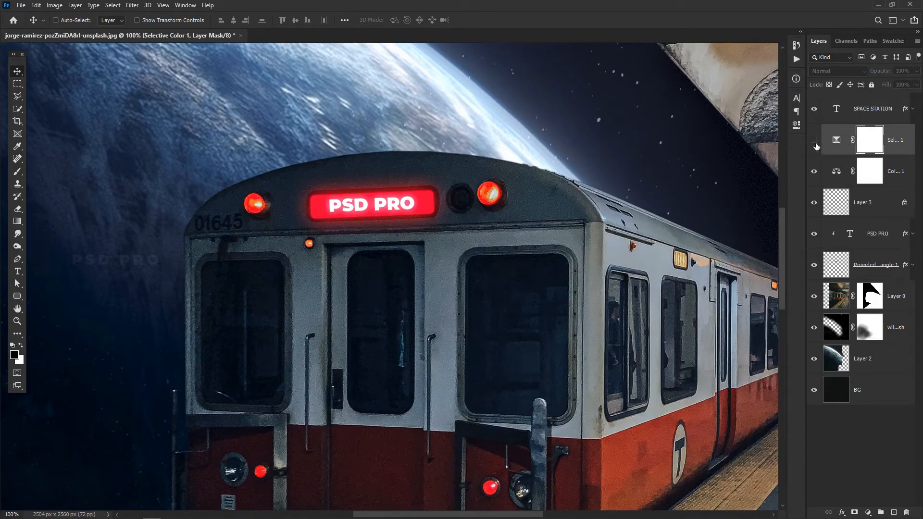
left_click(813, 173)
left_click(813, 172)
left_click(814, 144)
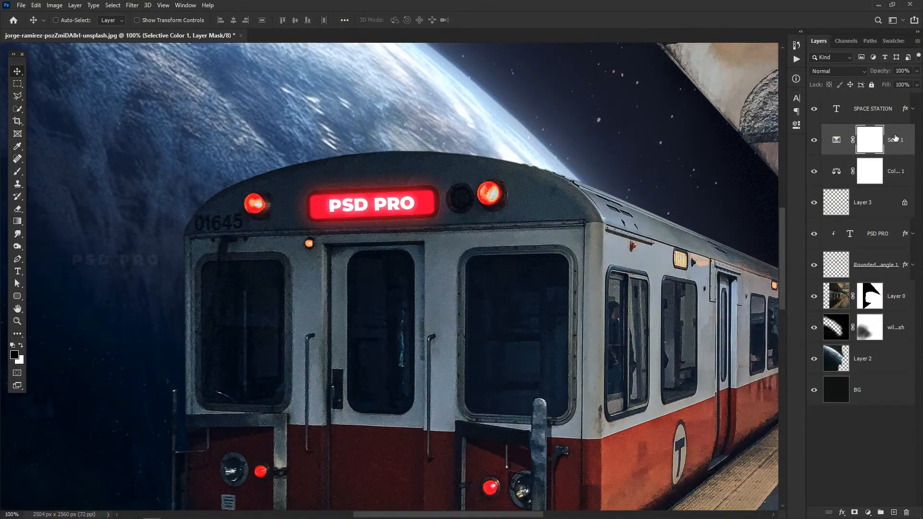
Step: Add a Hue/Saturation adjustment above Selective Color and set its Yellows to -62 saturation and +100 lightness
key("space")
left_click_drag(548, 217, 545, 170)
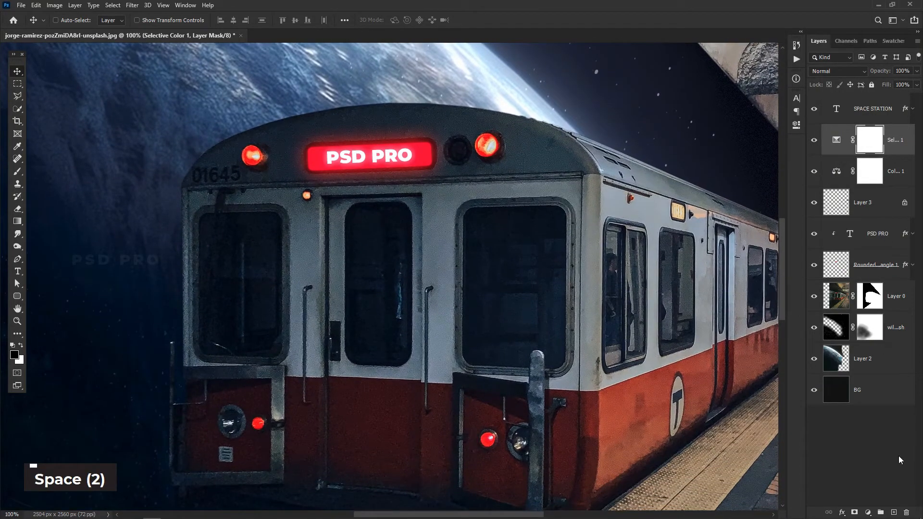
left_click(867, 512)
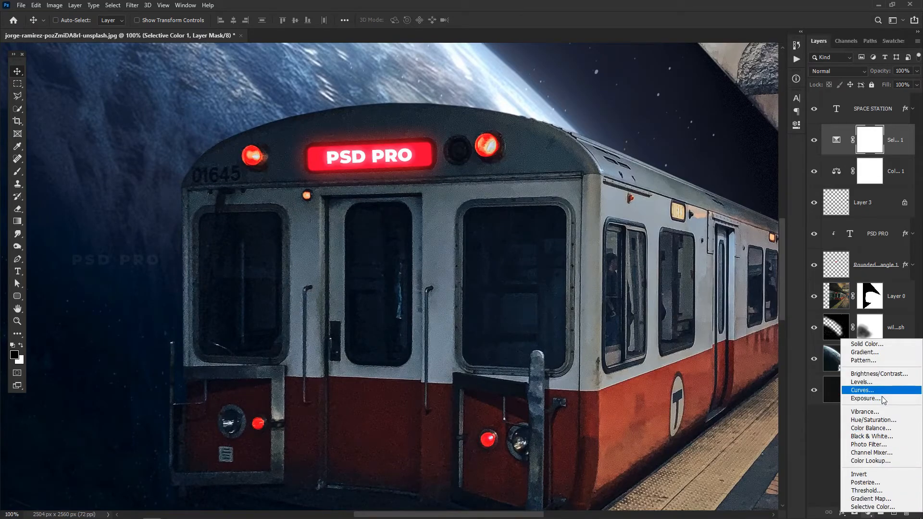
left_click(873, 420)
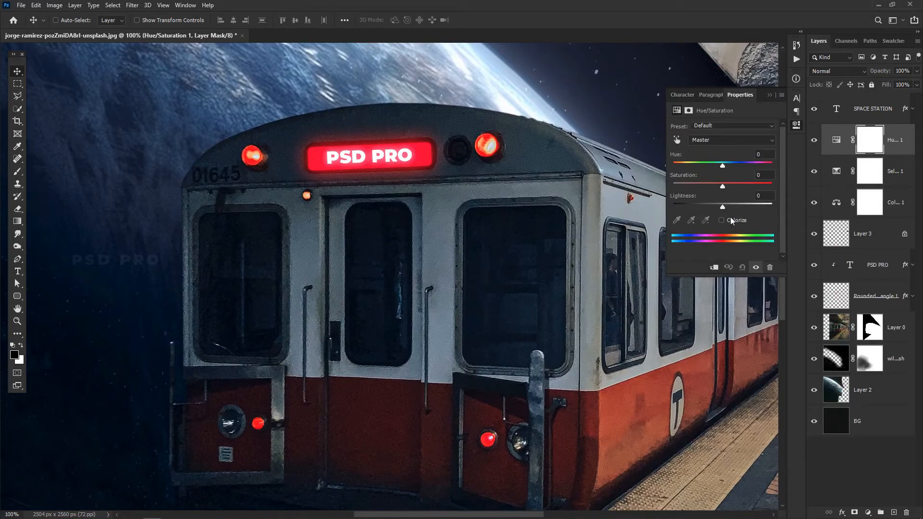
left_click(722, 143)
left_click(721, 164)
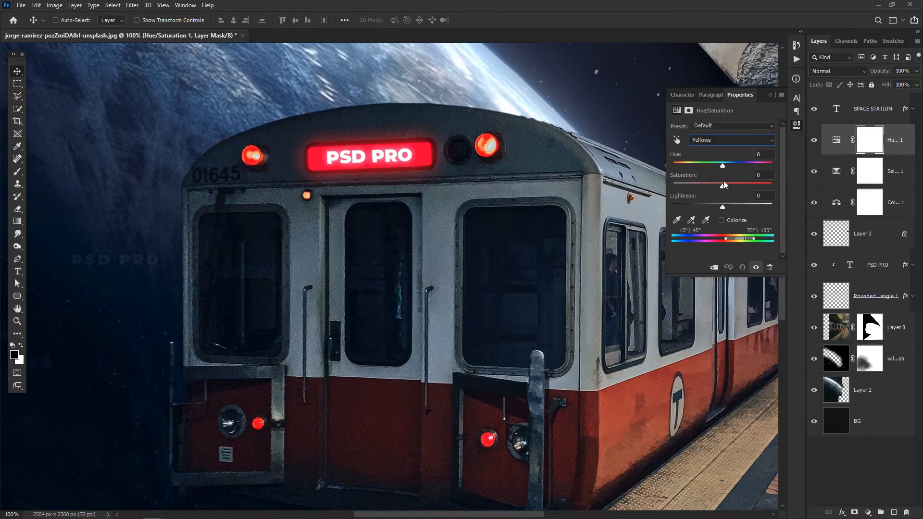
mouse_move(722, 187)
left_mouse_down()
mouse_move(670, 187)
mouse_move(718, 186)
left_mouse_up()
left_click_drag(722, 206, 753, 207)
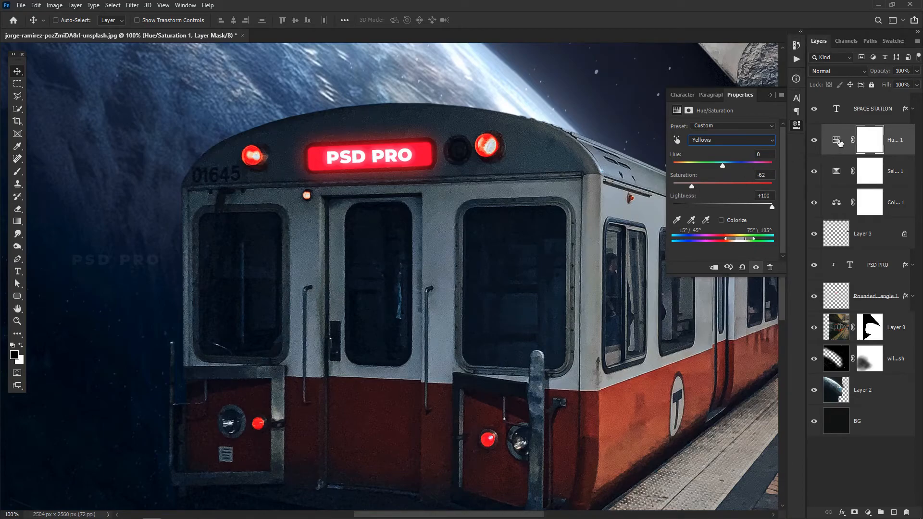
Step: Invert the Hue/Saturation layer mask to black to hide the adjustment
left_click(837, 140)
left_click(868, 148)
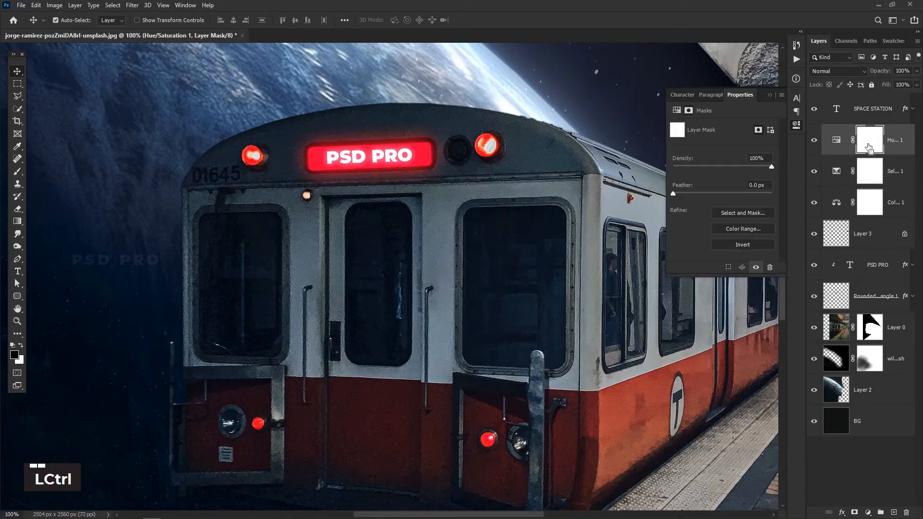
key("ctrl+i")
Step: Paint white on the Hue/Saturation mask over the train's upper right light with a soft 50 px brush at 100% opacity
left_click(18, 172)
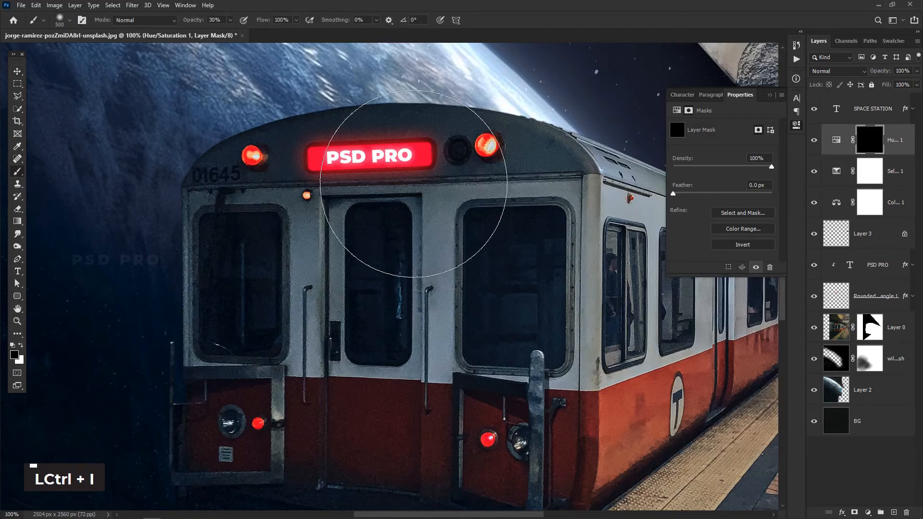
key("bracketleft")
key("bracketleft")
key("bracketleft")
key("bracketleft")
key("bracketleft")
key("bracketleft")
key("bracketleft")
key("bracketleft")
key("bracketleft")
key("bracketleft")
key("bracketleft")
key("bracketleft")
key("bracketleft")
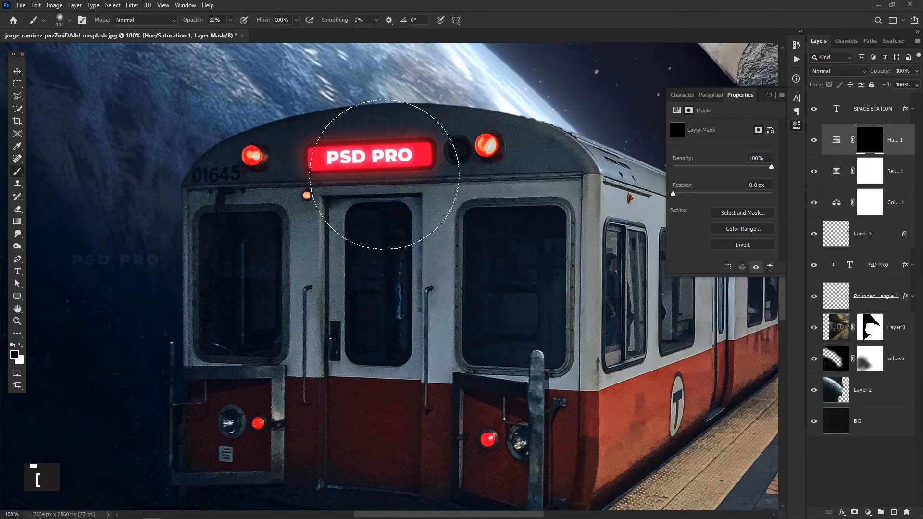
left_click_drag(197, 21, 336, 27)
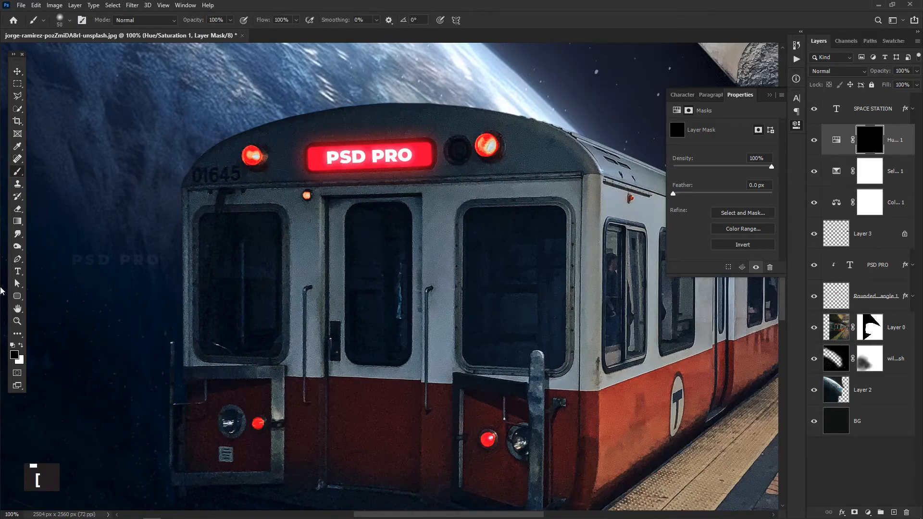
left_click(21, 346)
double_click(486, 144)
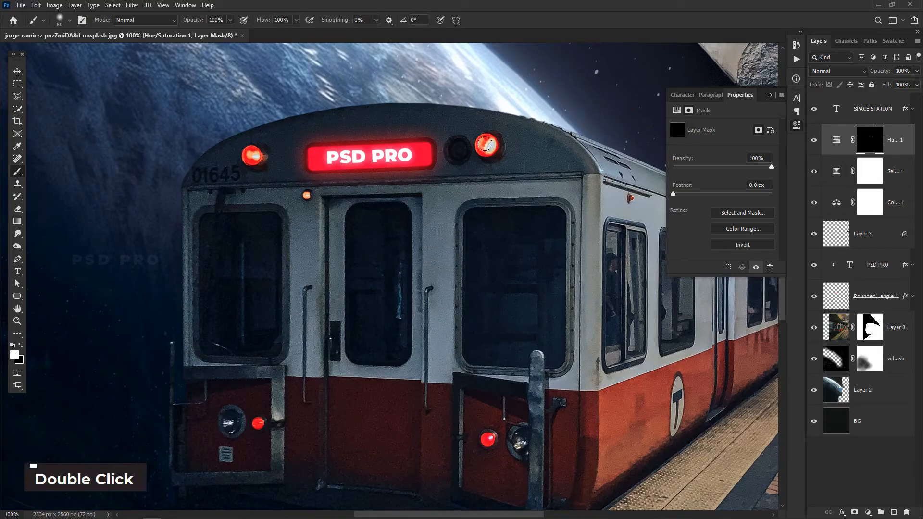
Step: Finish painting white on the Hue/Saturation mask over the train's two upper lights, including the upper left one
left_click(485, 143)
left_click(252, 155)
key("ctrl+0")
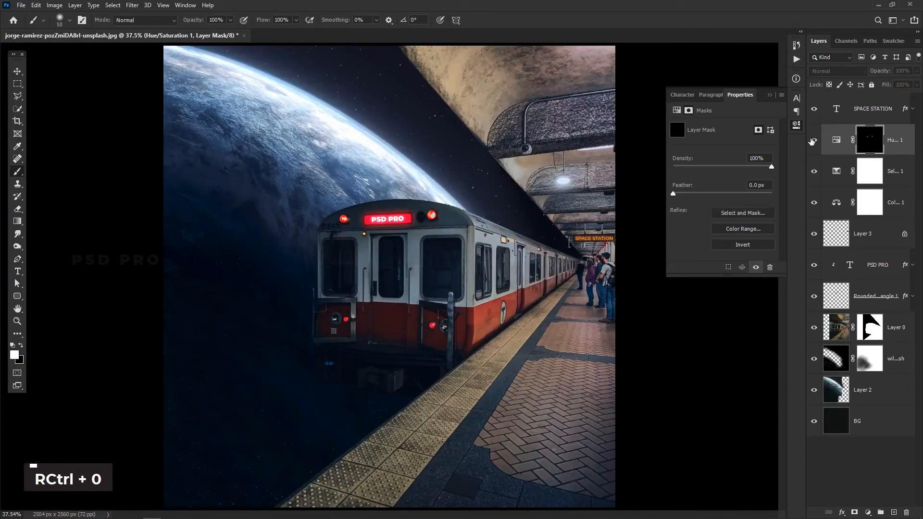
Step: Add a new layer in Screen blend mode above the SPACE STATION text and set the foreground colour to red ff0000
left_click(871, 113)
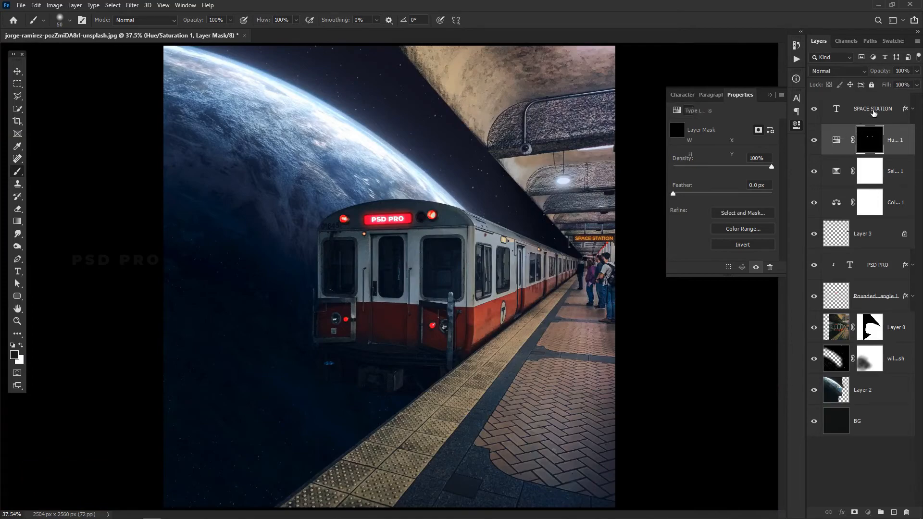
left_click(894, 512)
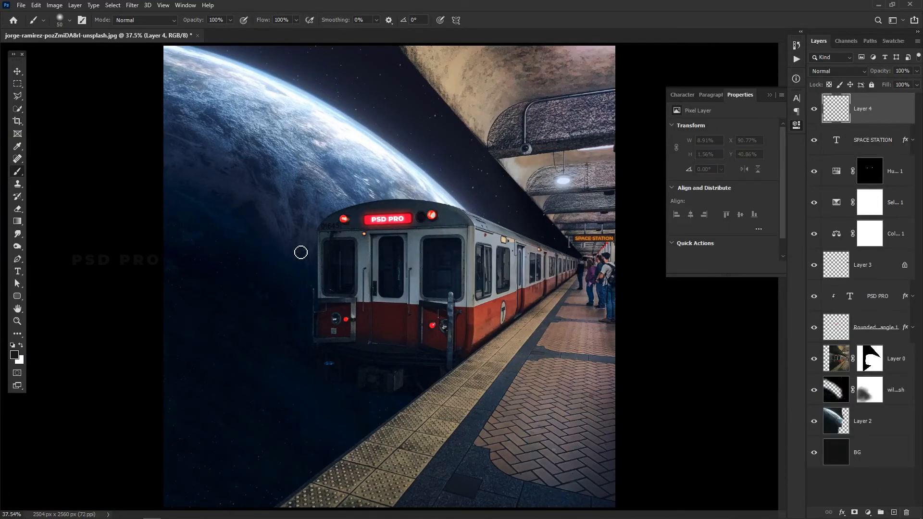
left_click(14, 355)
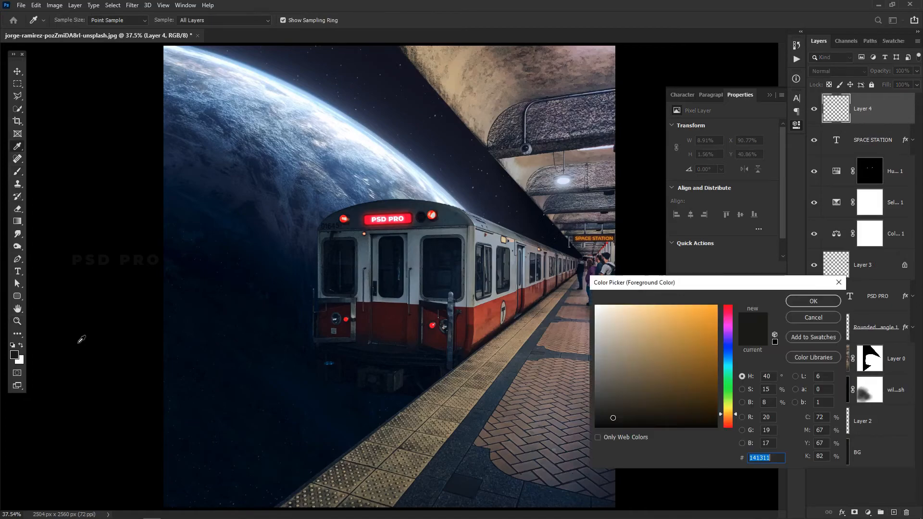
left_click(717, 306)
left_click(729, 312)
left_click_drag(730, 312, 729, 306)
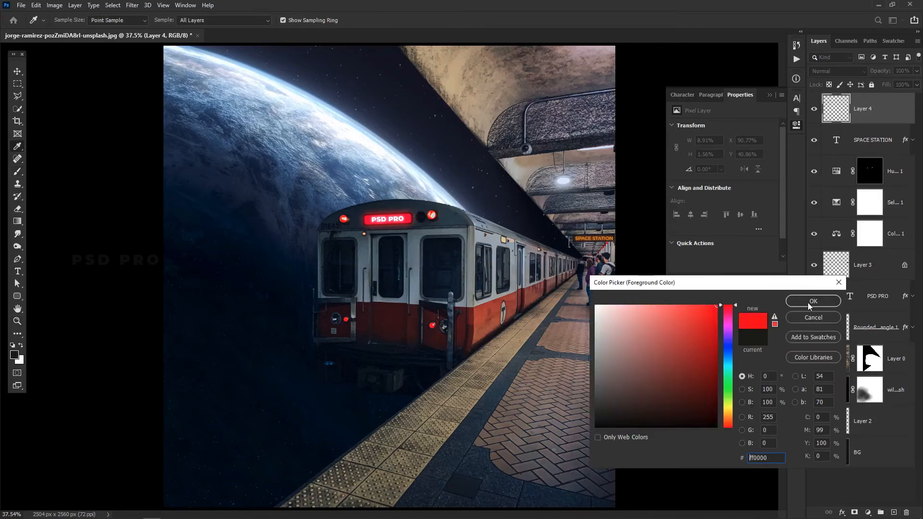
left_click(814, 301)
key("b")
left_click(838, 71)
left_click(822, 163)
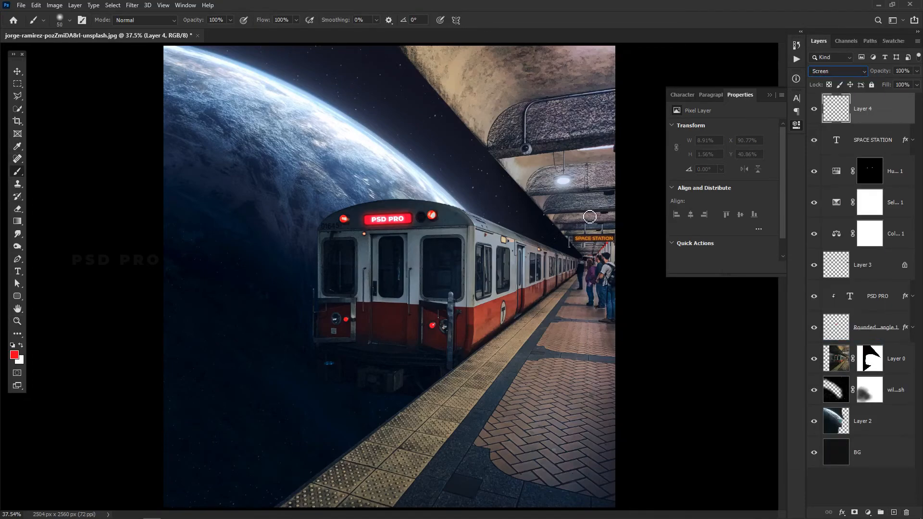
Step: Dab red over the train's two upper lights on the new layer with a soft 90 px brush
key("bracketright")
key("bracketright")
key("bracketright")
key("bracketright")
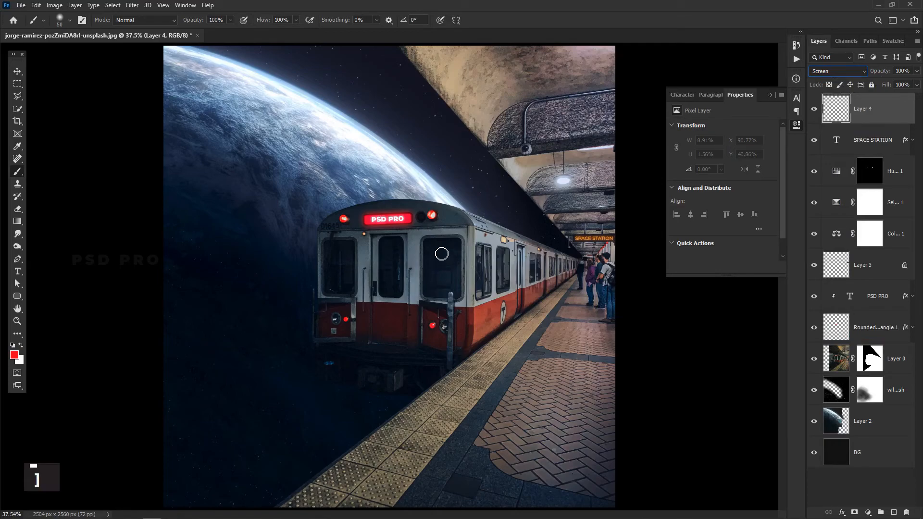
left_click(436, 232)
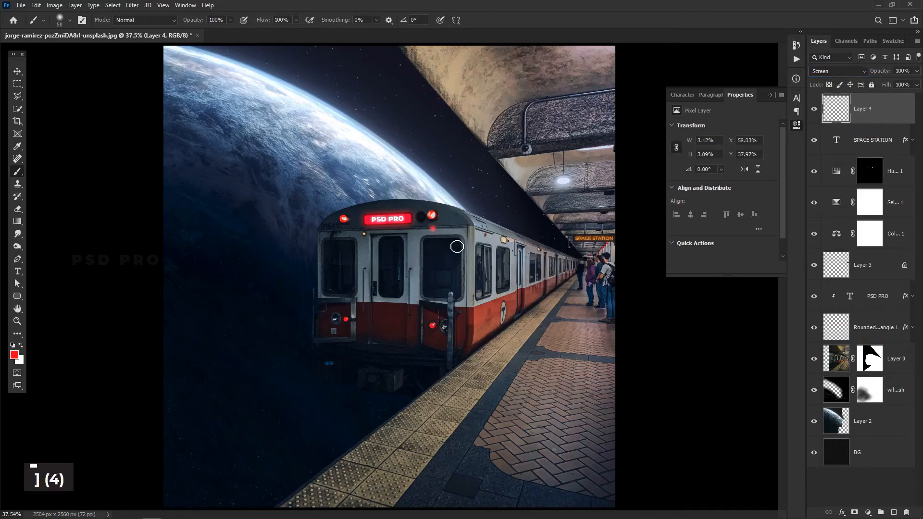
key("ctrl+z")
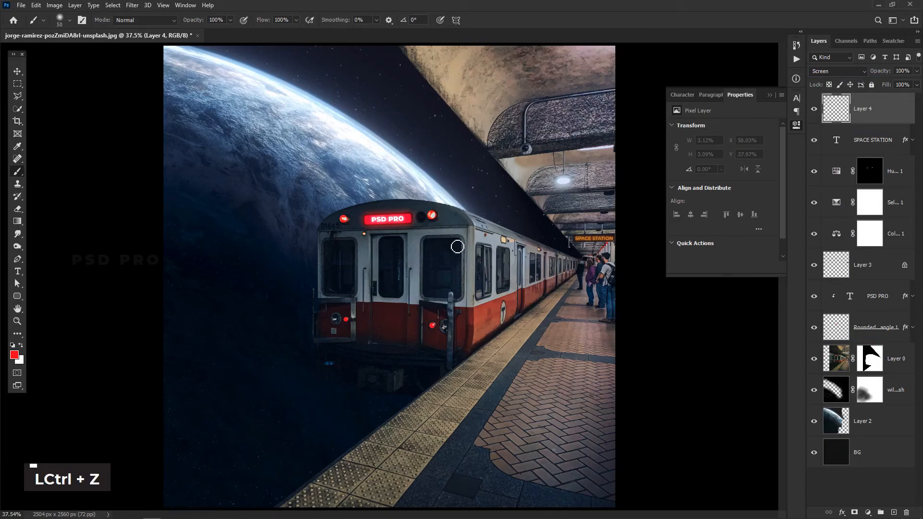
key("bracketright")
key("bracketright")
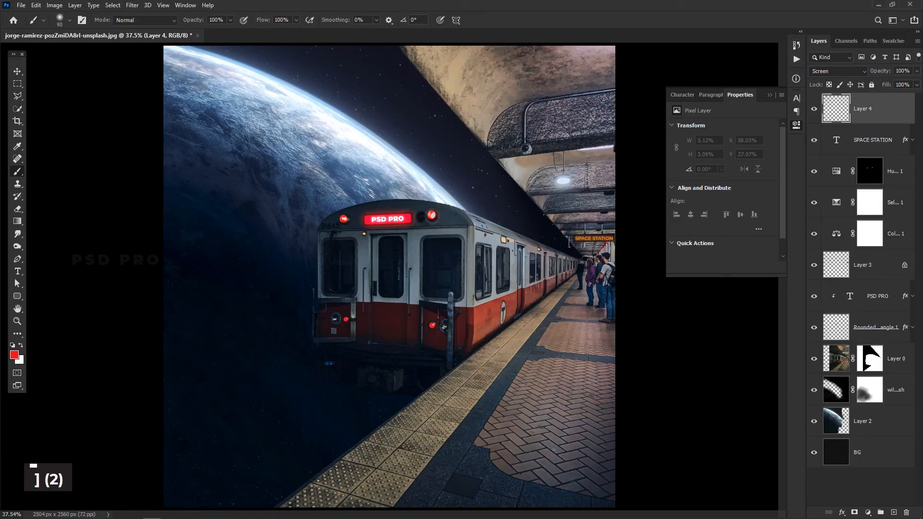
left_click(431, 215)
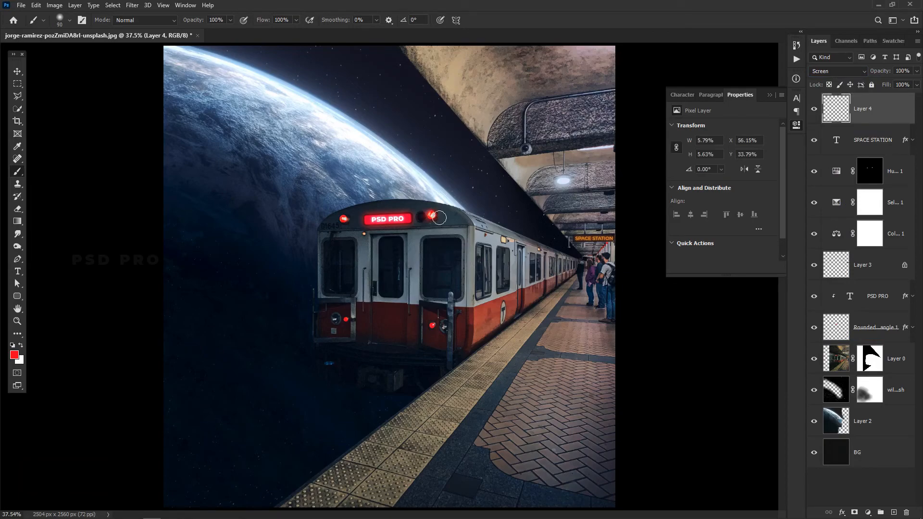
left_click(344, 219)
Step: Dab red over the train's two lower lights with a 60 px brush
key("bracketleft")
key("bracketleft")
key("bracketleft")
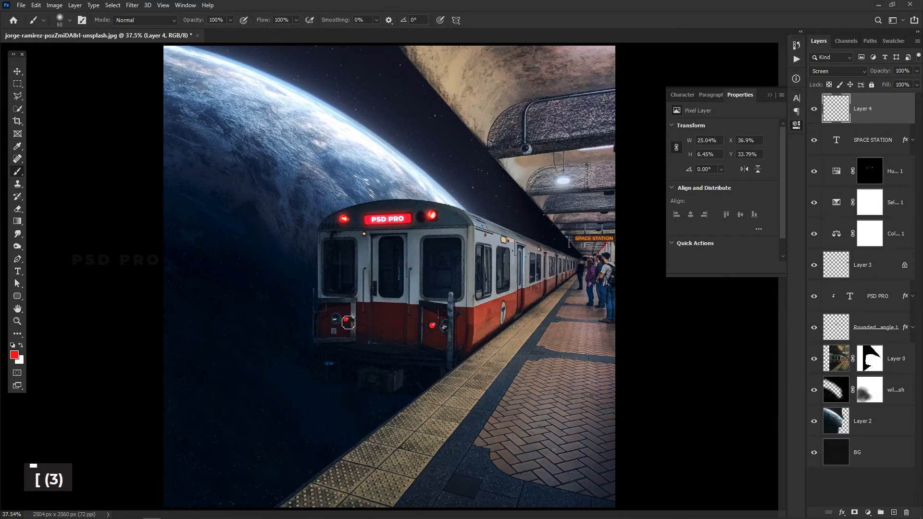
left_click(347, 319)
left_click(435, 328)
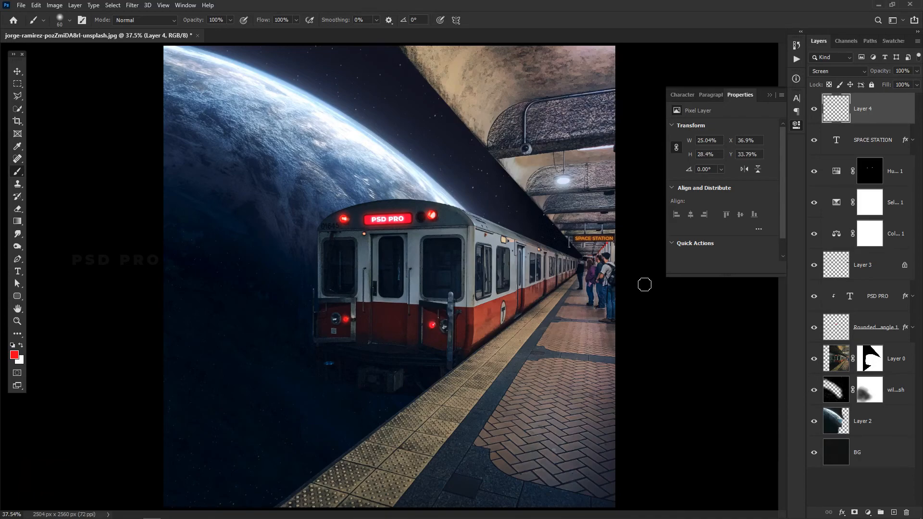
Step: Paint a faint, wide red glow around the two upper lights with a 250 px brush at 18% opacity
key("bracketright")
key("bracketright")
key("bracketright")
key("bracketright")
key("bracketright")
key("bracketright")
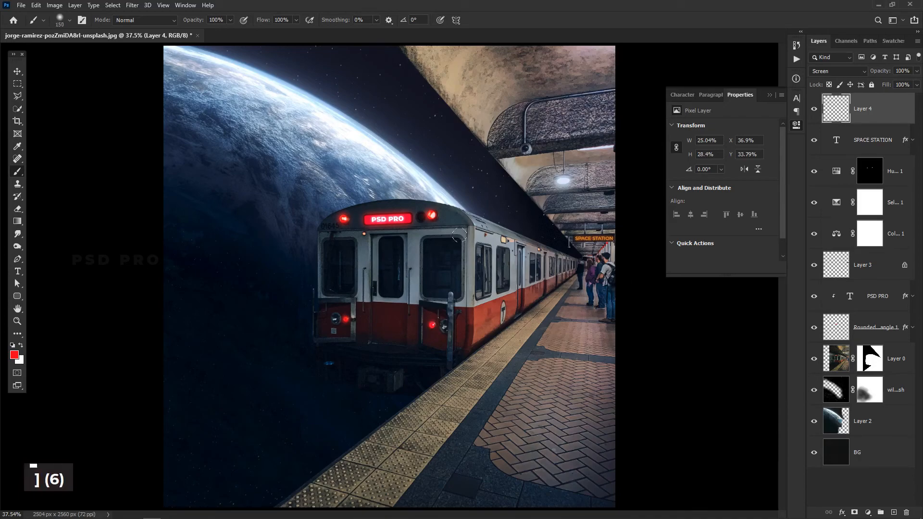
key("bracketright")
key("bracketright")
key("bracketright")
key("bracketright")
key("bracketleft")
key("bracketleft")
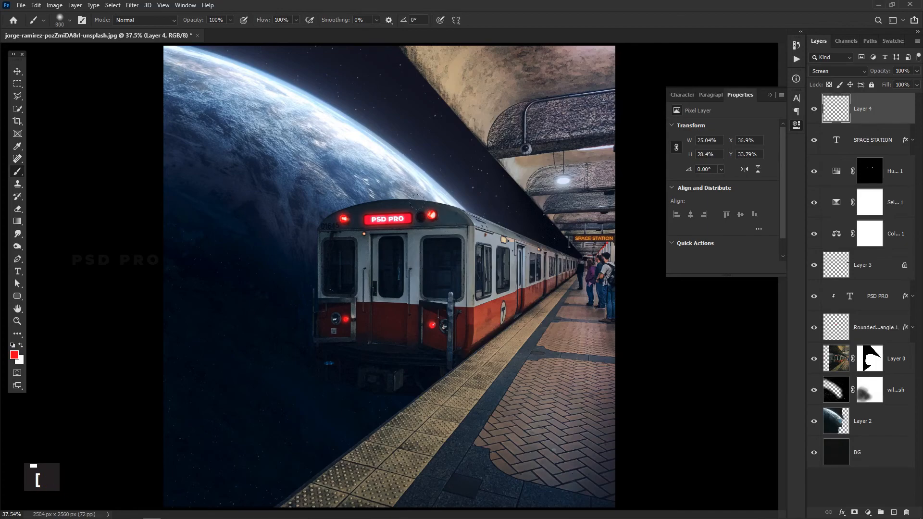
left_click_drag(203, 22, 163, 27)
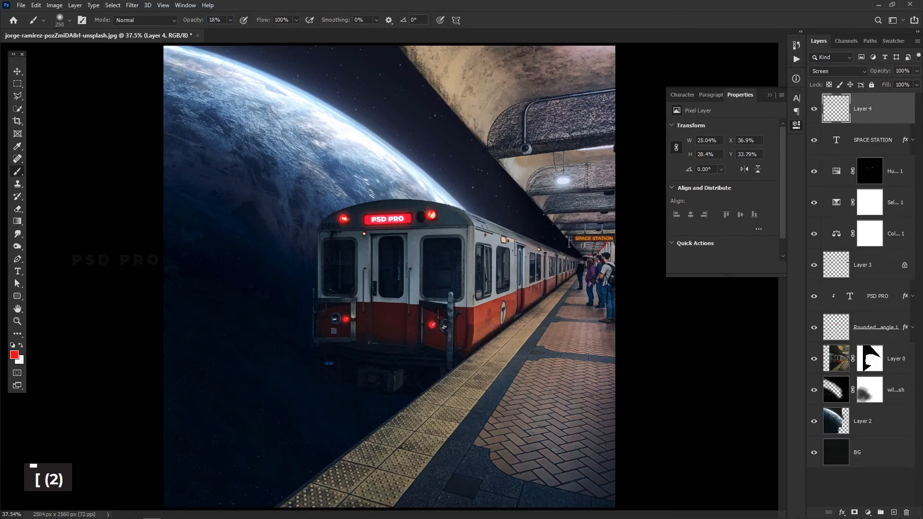
double_click(422, 204)
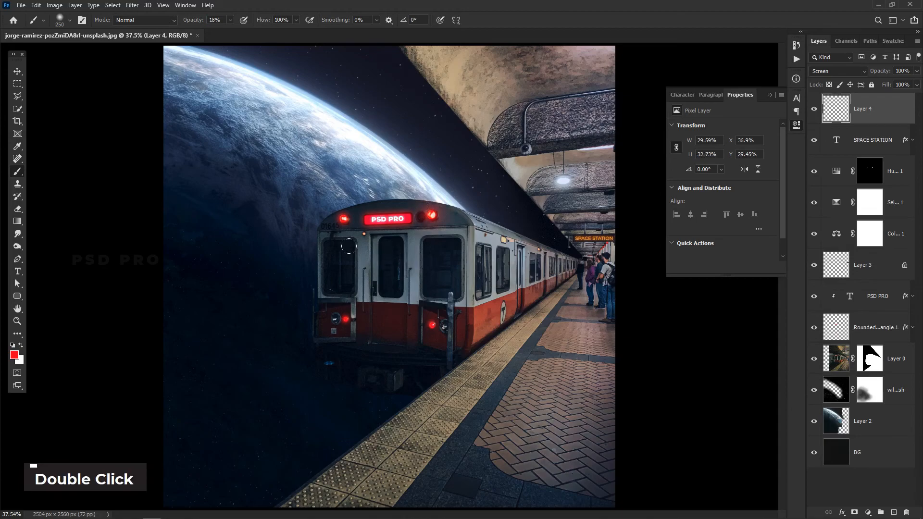
double_click(331, 209)
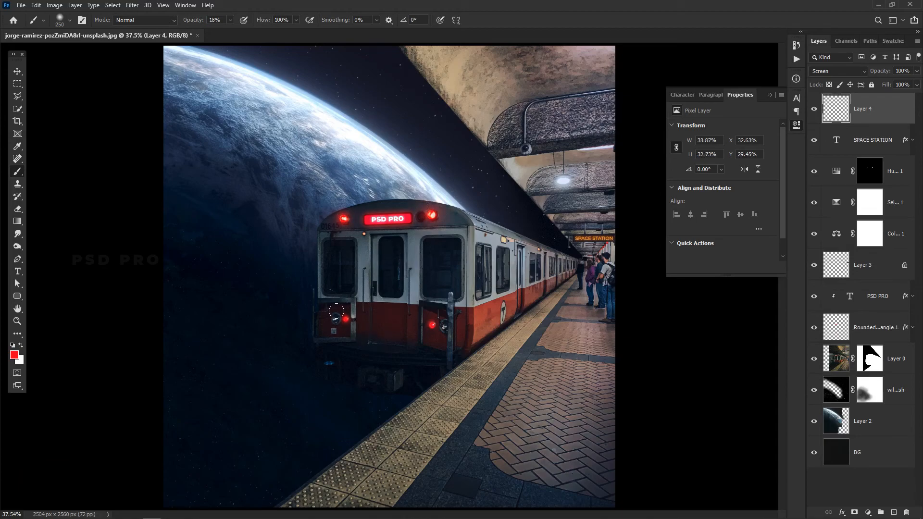
Step: Paint a faint red glow around the two lower lights with a 200 px brush at 18% opacity
key("bracketleft")
left_click(338, 316)
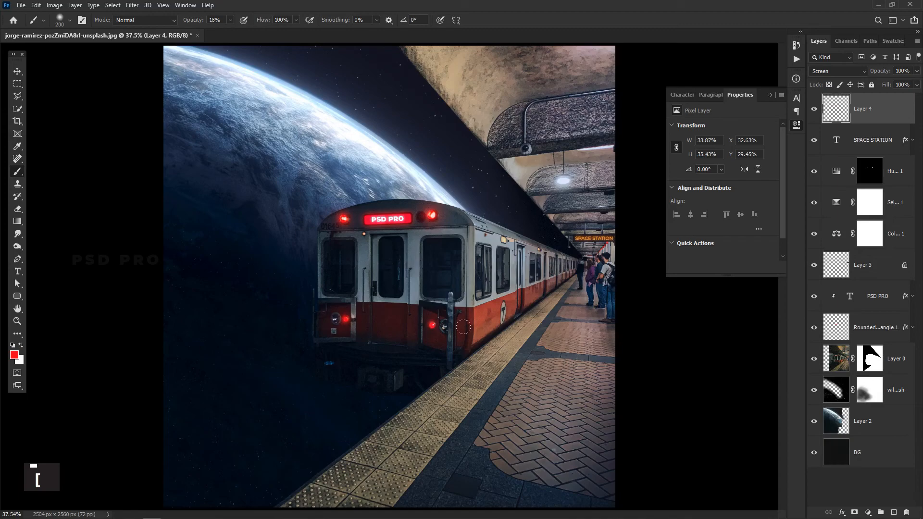
left_click(429, 322)
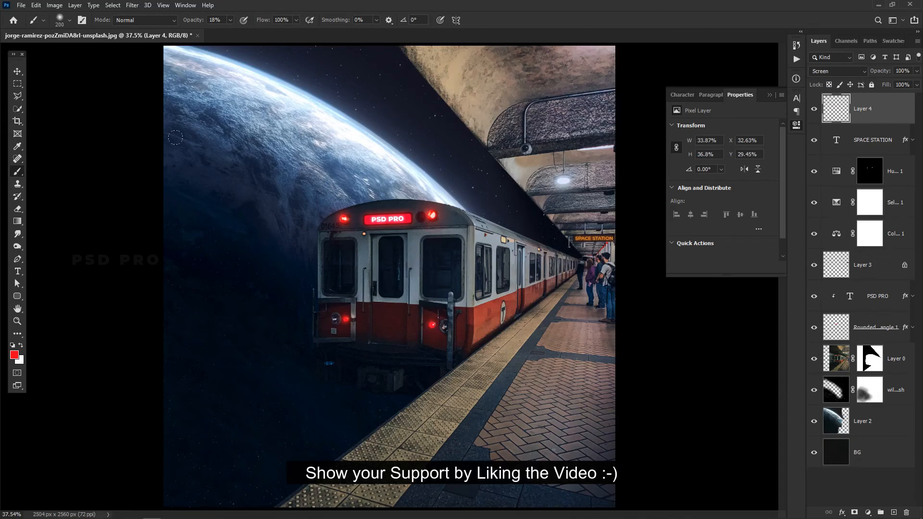
Step: Switch to the Move tool, collapse the layer properties and view the whole finished composite at 25%
left_click(20, 74)
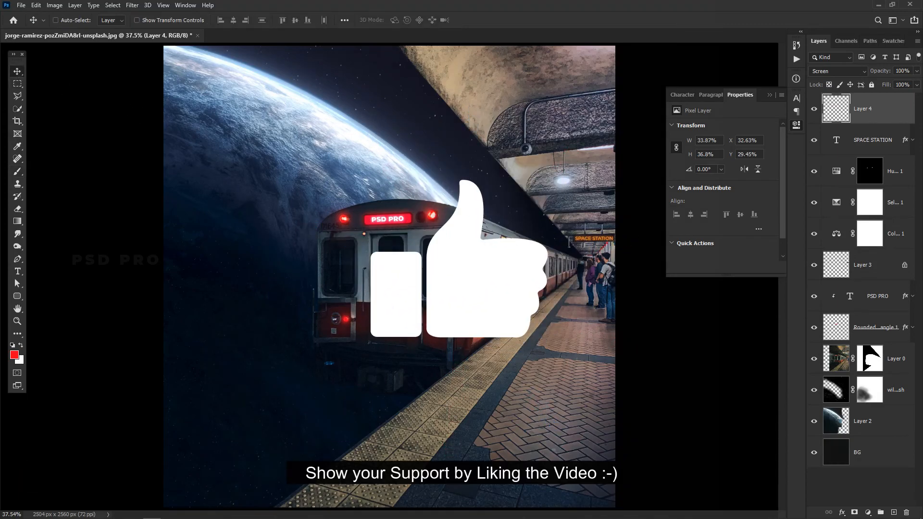
left_click(771, 95)
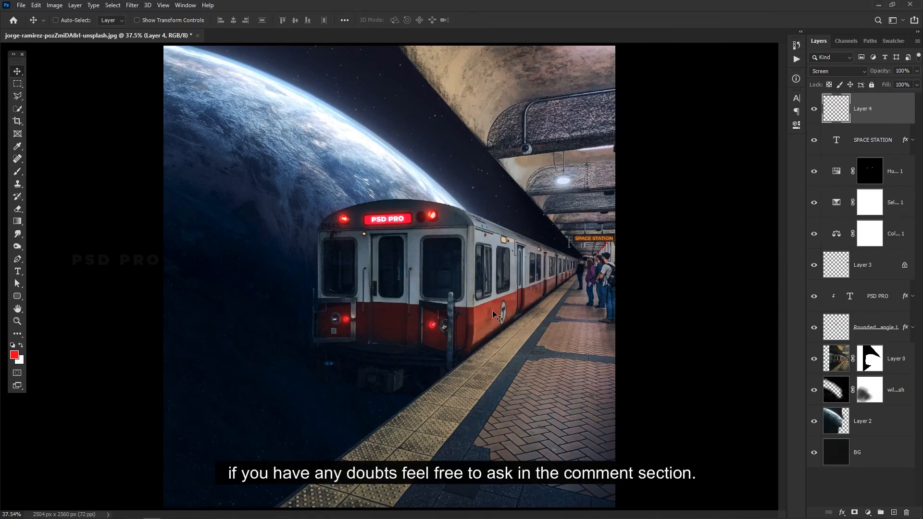
key("ctrl+minus")
key("ctrl+minus")
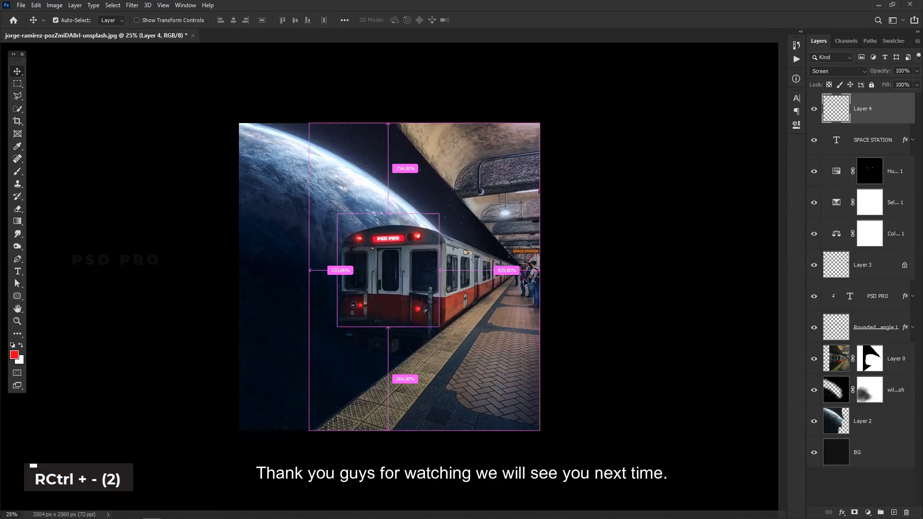